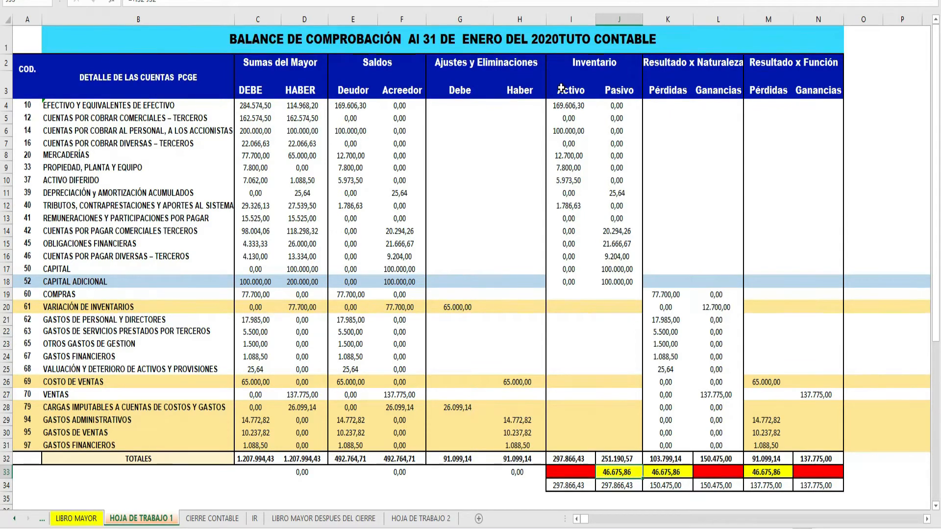
# Review the exercise transactions in the MONOGRAFIA sheet and select the text from item 15 through the closing note, B58:B76.
pyautogui.click(208, 519)
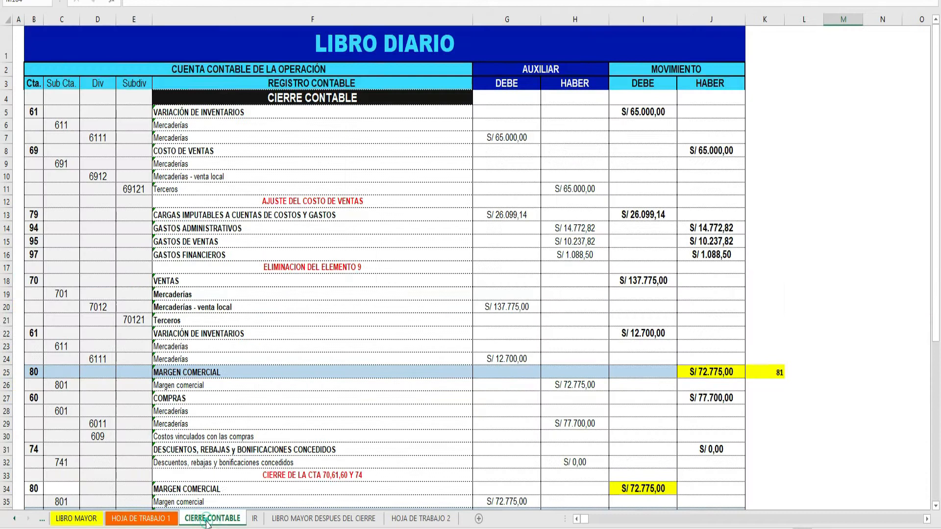
pyautogui.click(16, 518)
pyautogui.click(16, 519)
pyautogui.click(15, 518)
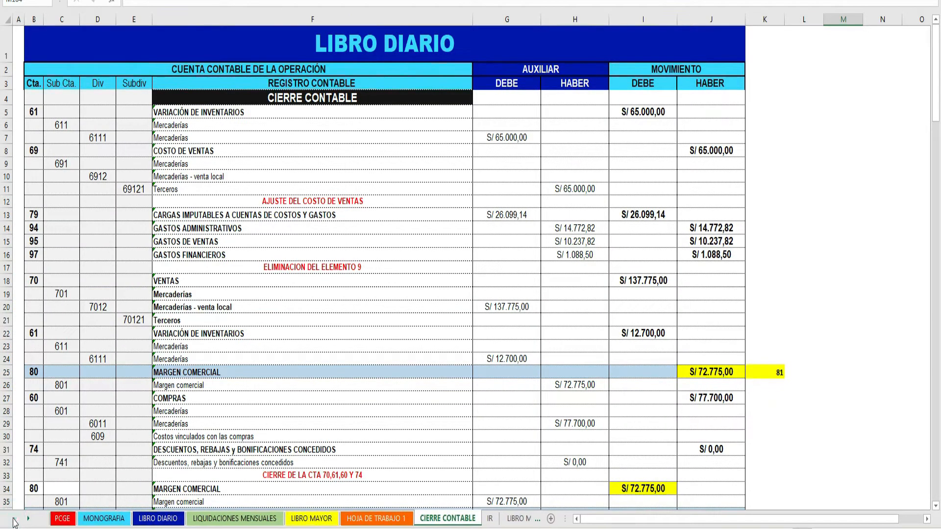
pyautogui.click(100, 520)
pyautogui.scroll(-4, 384, 375)
pyautogui.scroll(-5, 385, 375)
pyautogui.scroll(-2, 384, 375)
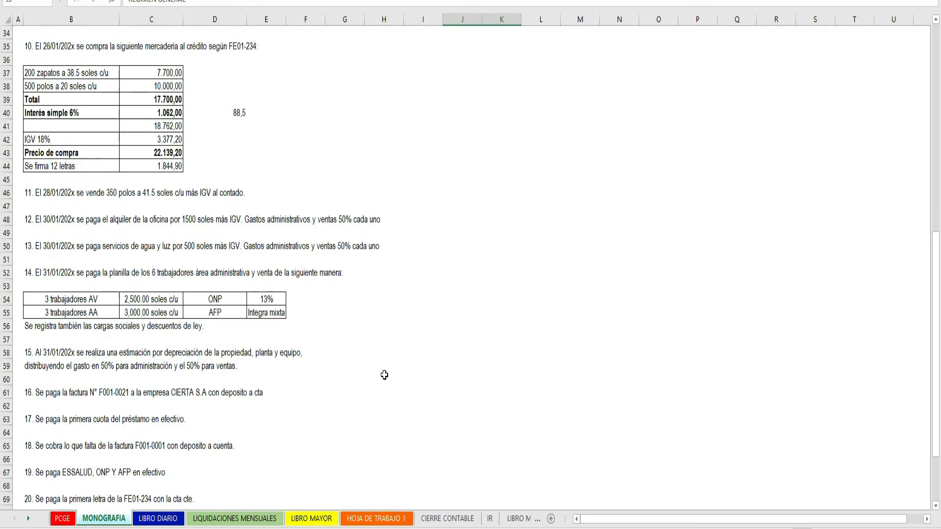
pyautogui.scroll(-2, 384, 375)
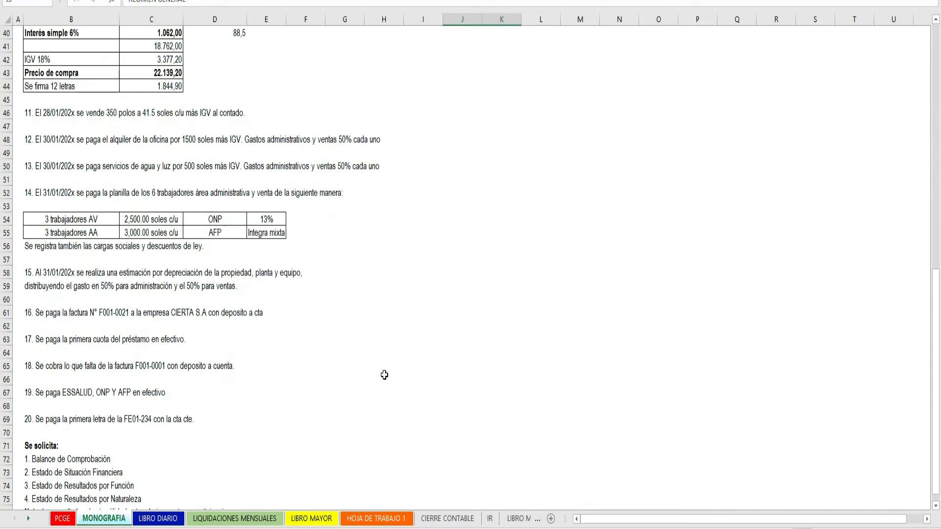
pyautogui.scroll(-2, 384, 375)
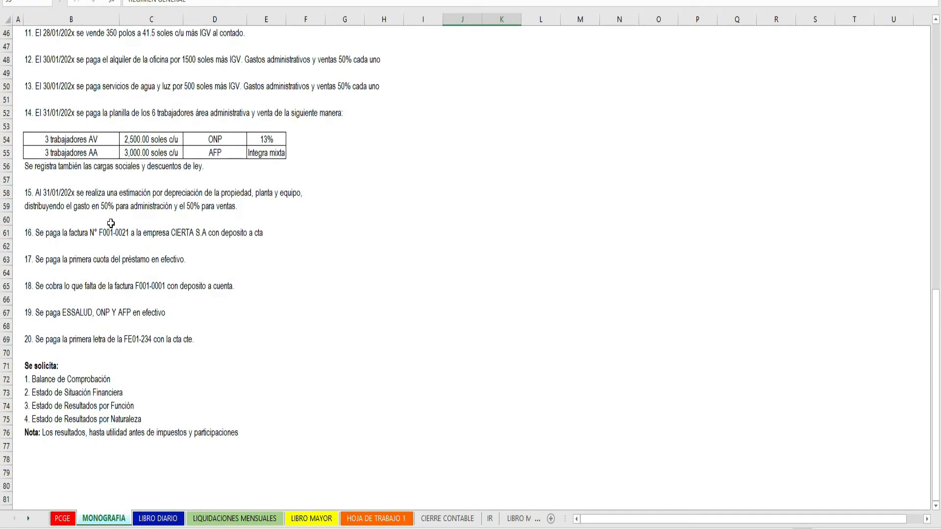
pyautogui.moveTo(31, 194); pyautogui.dragTo(39, 432)
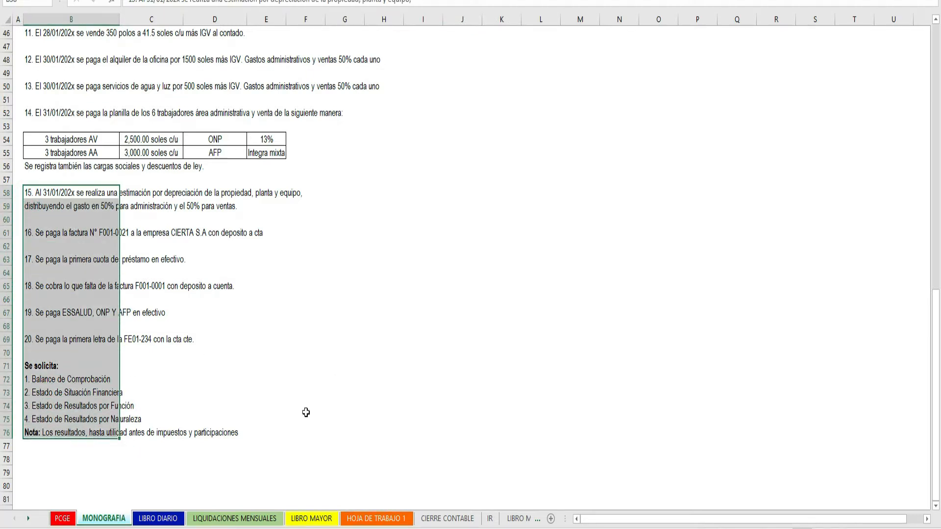
# Select the cost-of-sales adjustment entry for accounts 61 and 69 in rows 410 to 416 of the LIBRO DIARIO sheet.
pyautogui.click(448, 518)
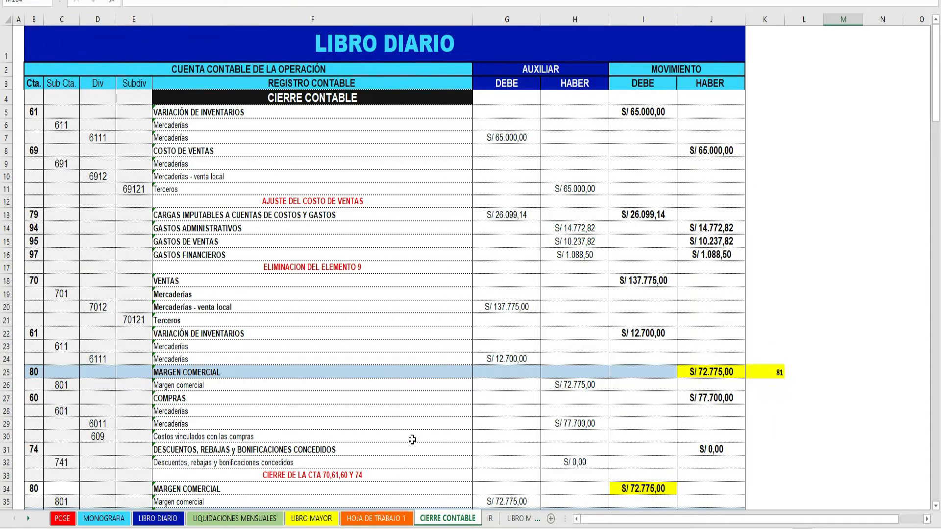
pyautogui.click(157, 519)
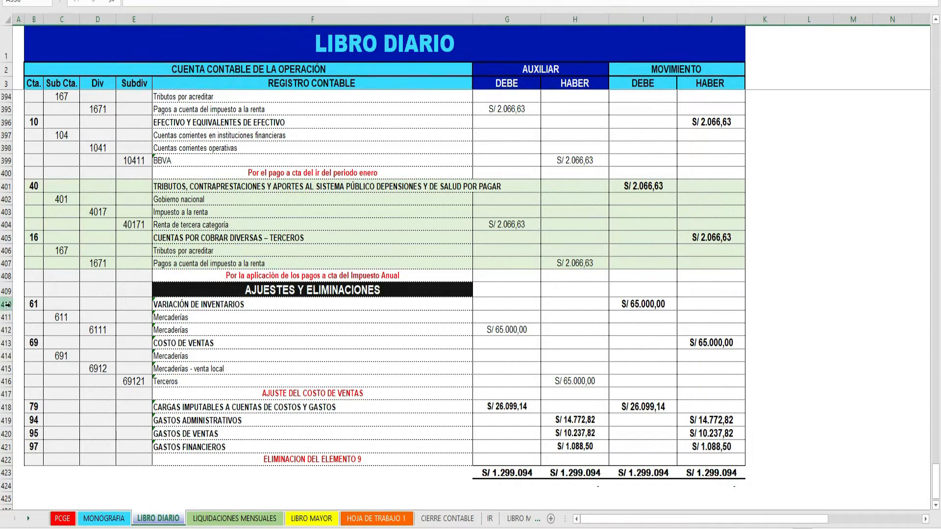
pyautogui.moveTo(6, 305); pyautogui.dragTo(24, 384)
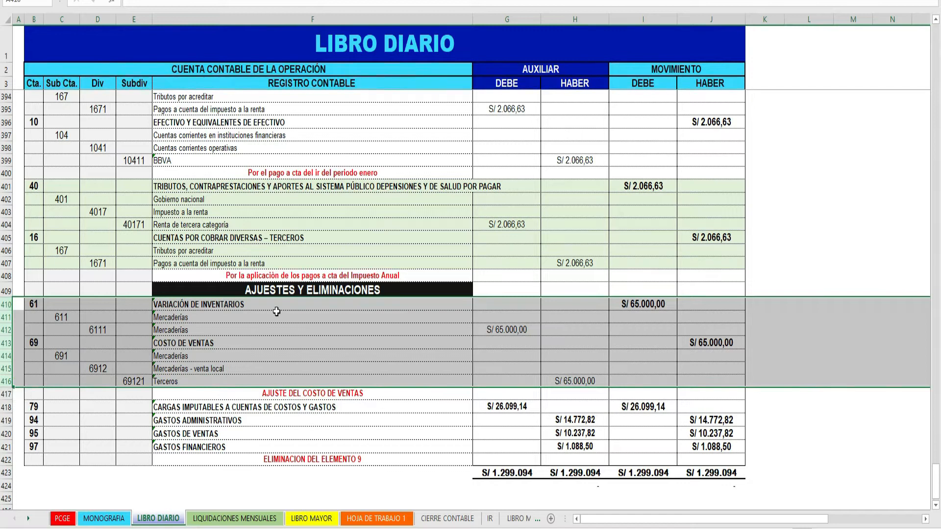
# Compare the Ajustes y Eliminaciones columns G:H of HOJA DE TRABAJO 1 with the adjustment entries at the end of LIBRO DIARIO.
pyautogui.click(376, 518)
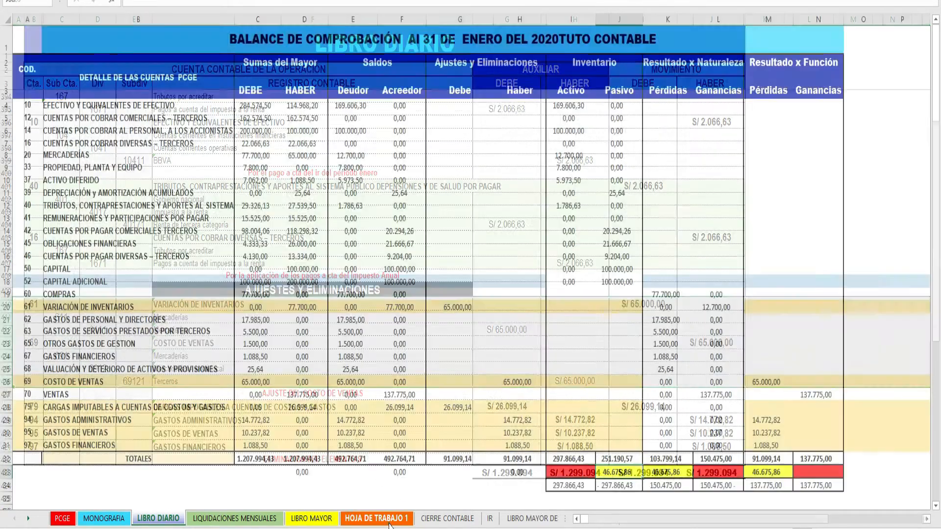
pyautogui.moveTo(470, 19); pyautogui.dragTo(505, 11)
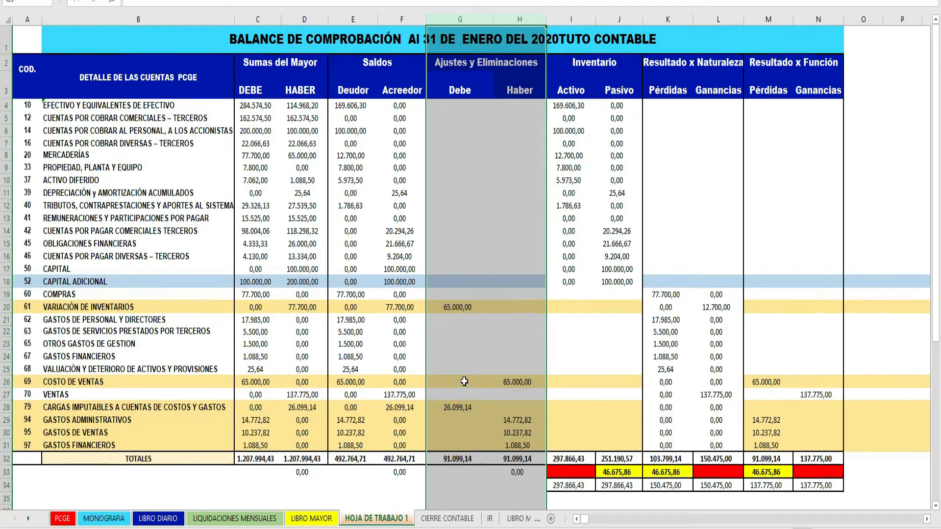
pyautogui.click(158, 519)
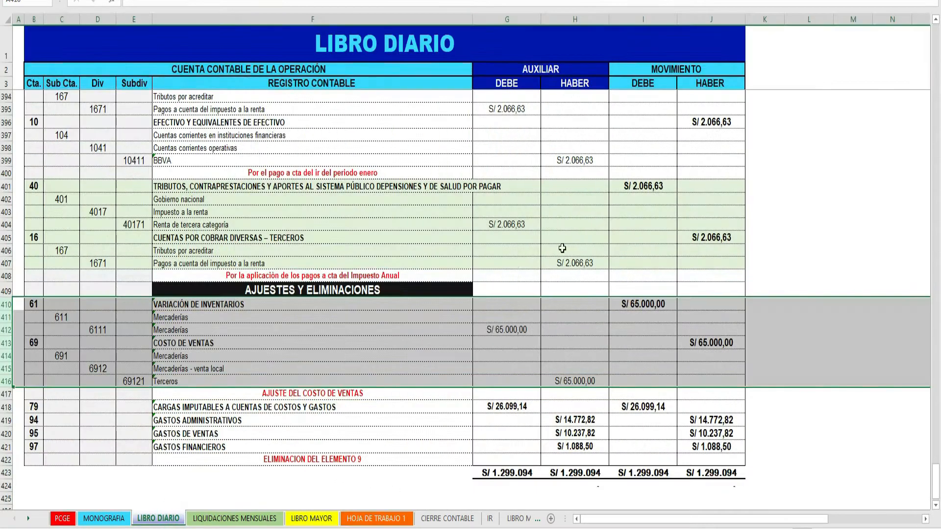
pyautogui.scroll(-2, 539, 240)
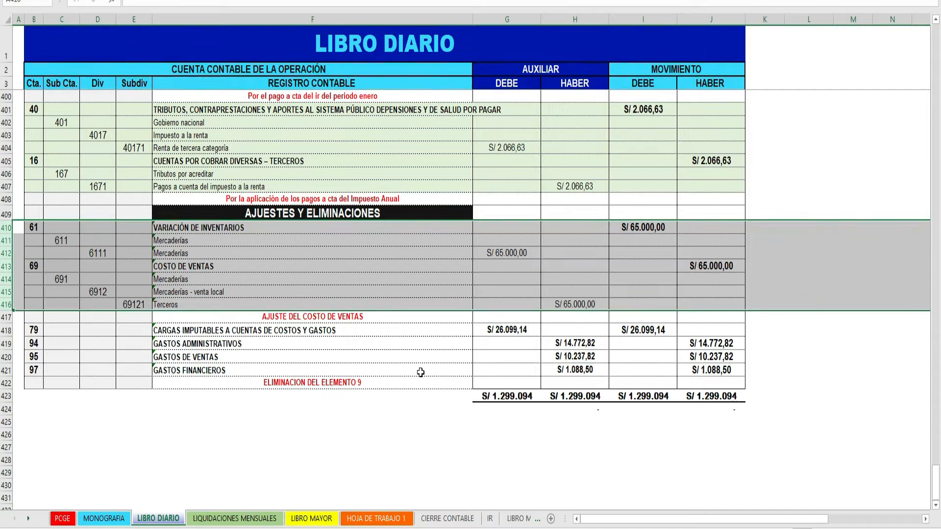
# Examine closing entries in rows 5 to 24 of CIERRE CONTABLE, focusing on the COSTO DE VENTAS account 69 and its auxiliary credit in H11.
pyautogui.click(451, 519)
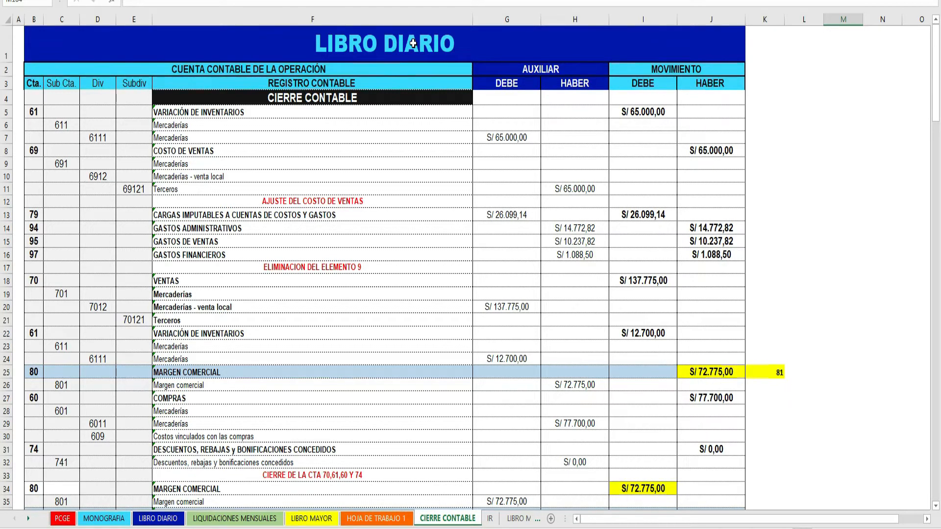
pyautogui.moveTo(9, 112); pyautogui.dragTo(30, 357)
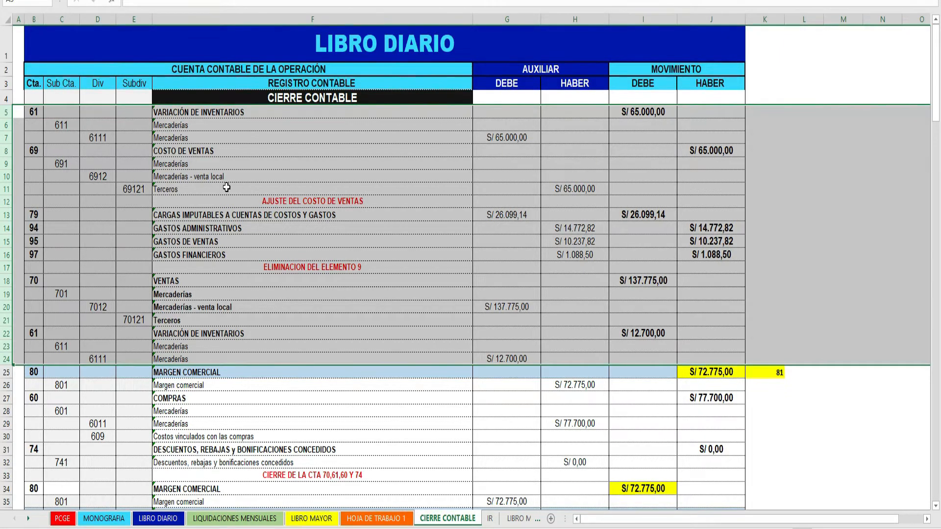
pyautogui.click(284, 203)
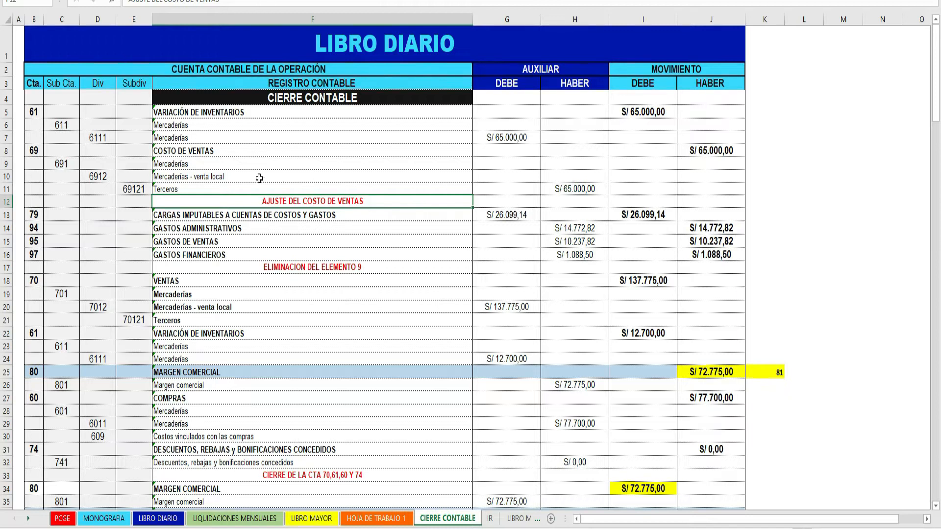
pyautogui.moveTo(33, 151); pyautogui.dragTo(571, 160)
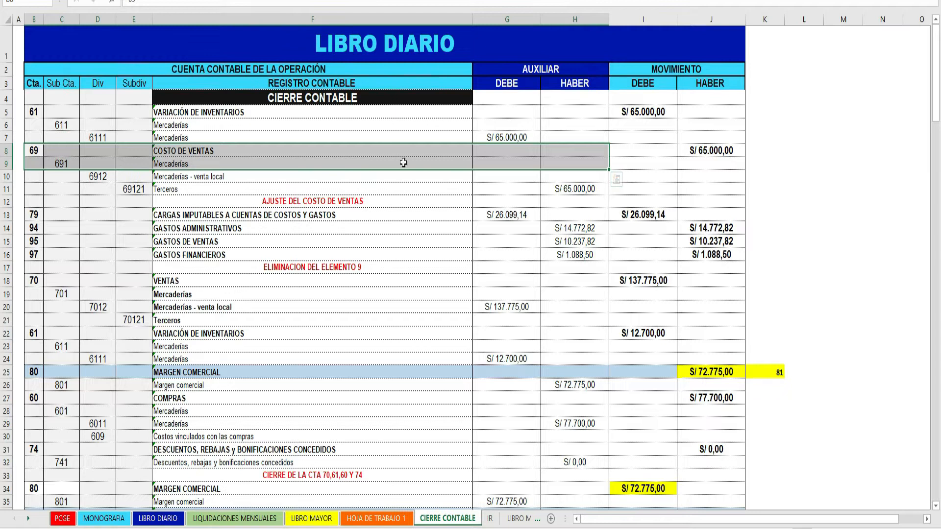
pyautogui.click(559, 189)
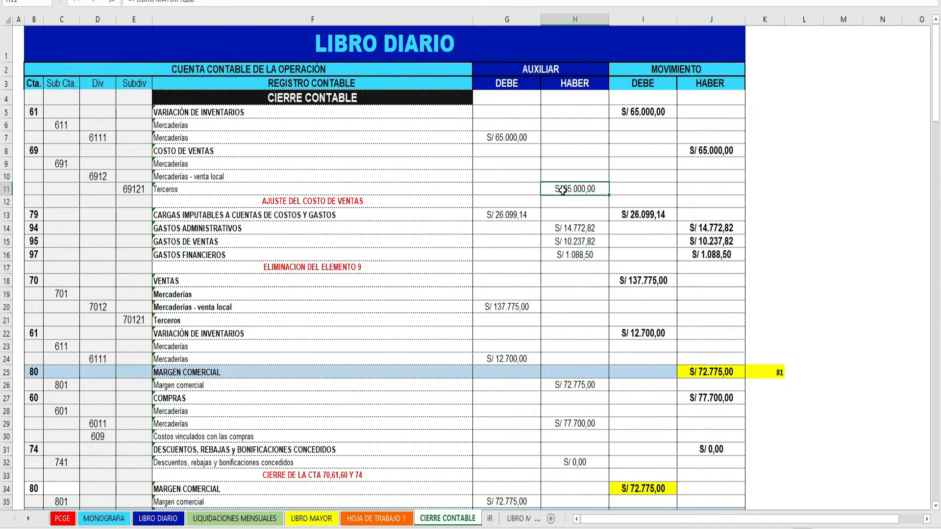
# Check the COSTO DE VENTAS row of HOJA DE TRABAJO 1 and its Resultado x Función loss in M26.
pyautogui.click(395, 520)
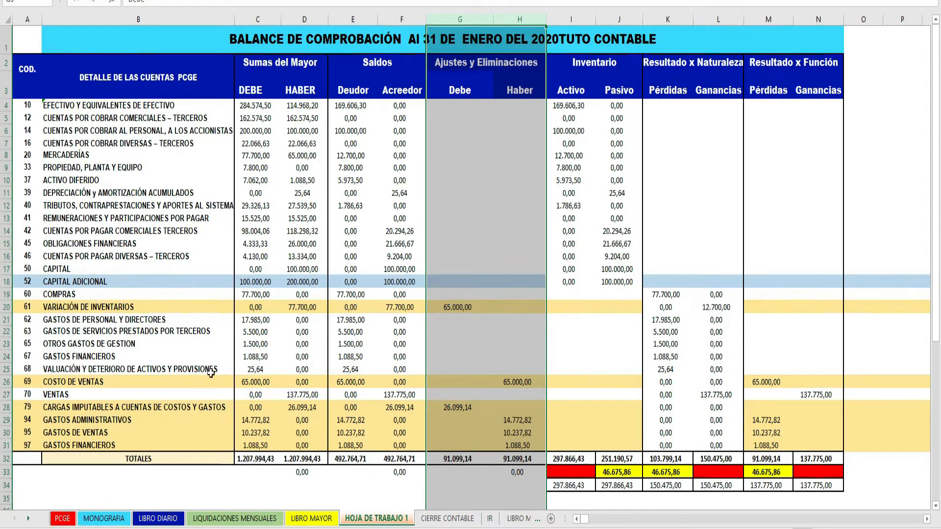
pyautogui.click(10, 386)
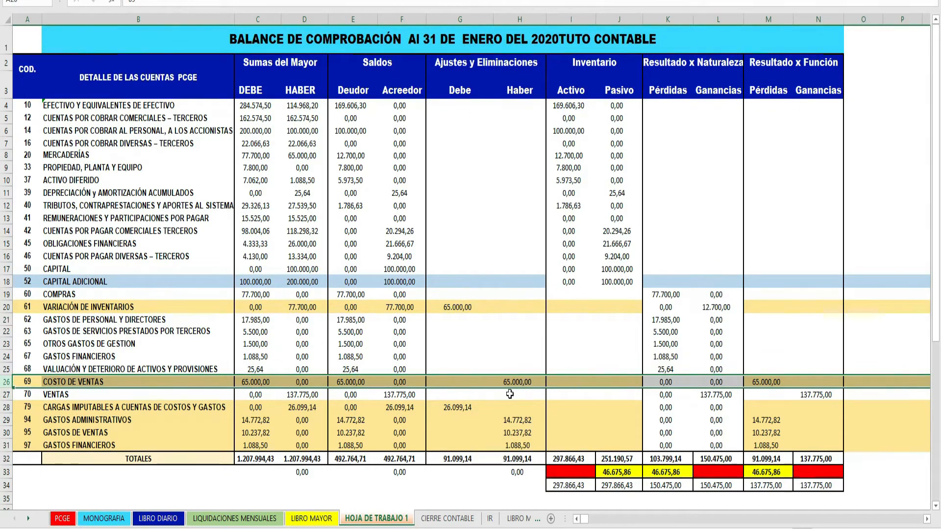
pyautogui.click(764, 382)
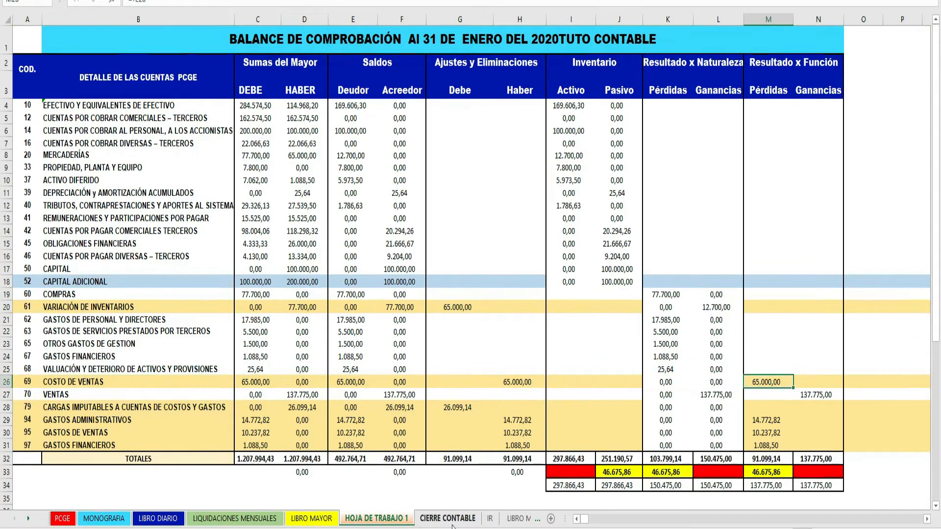
# Inspect the VARIACIÓN DE INVENTARIOS account 61 entry in CIERRE CONTABLE and its auxiliary debit in G7.
pyautogui.click(446, 519)
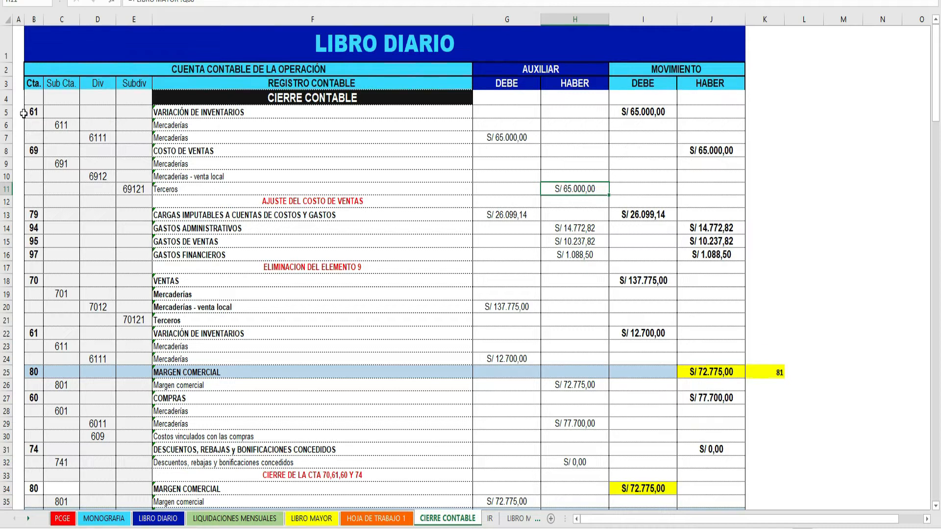
pyautogui.click(6, 112)
pyautogui.click(500, 141)
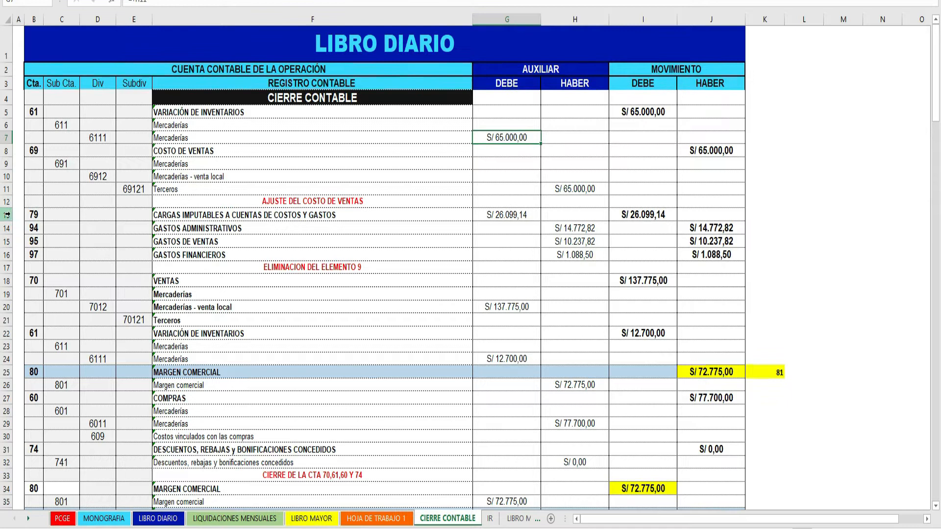
# Select the element 9 elimination entry in rows 13 to 16 of CIERRE CONTABLE and look through the account ledgers in LIBRO MAYOR.
pyautogui.moveTo(7, 215); pyautogui.dragTo(7, 254)
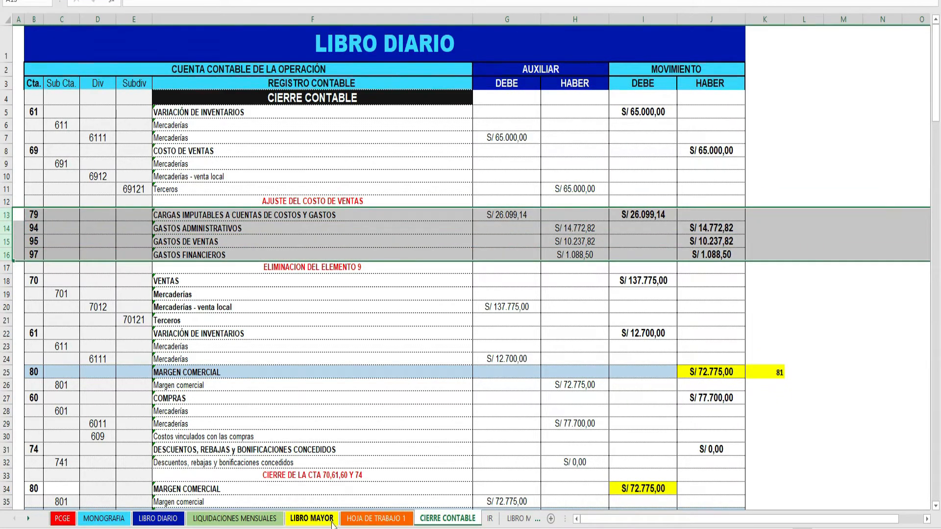
pyautogui.click(375, 519)
pyautogui.scroll(-1, 81, 403)
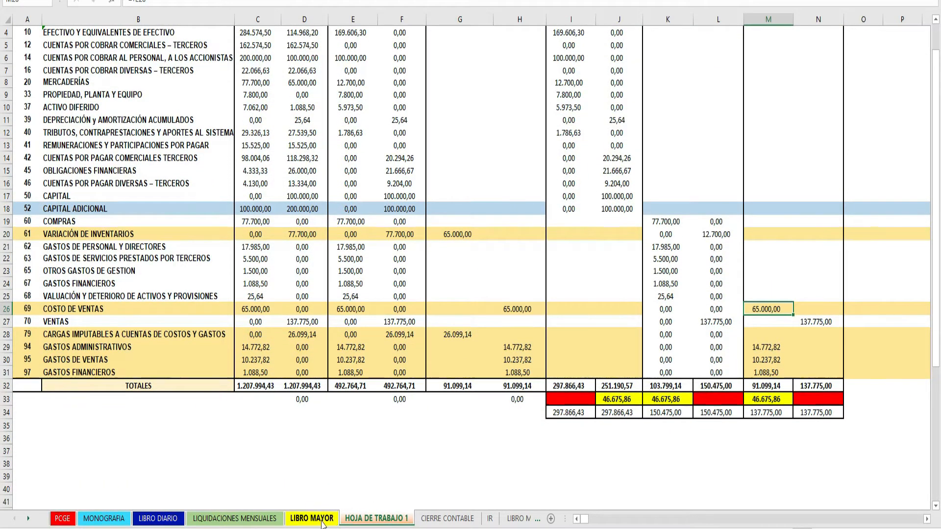
pyautogui.click(311, 518)
pyautogui.scroll(-2, 527, 435)
pyautogui.moveTo(733, 518); pyautogui.dragTo(580, 521)
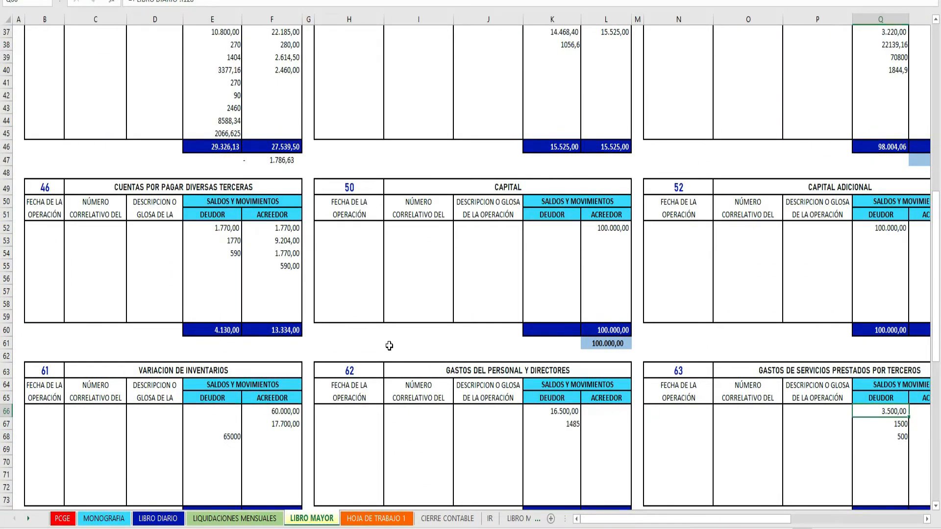
pyautogui.scroll(-2, 389, 346)
# Locate the expense accounts 94, 95 and 97 in rows 29 to 31 of HOJA DE TRABAJO 1.
pyautogui.click(373, 519)
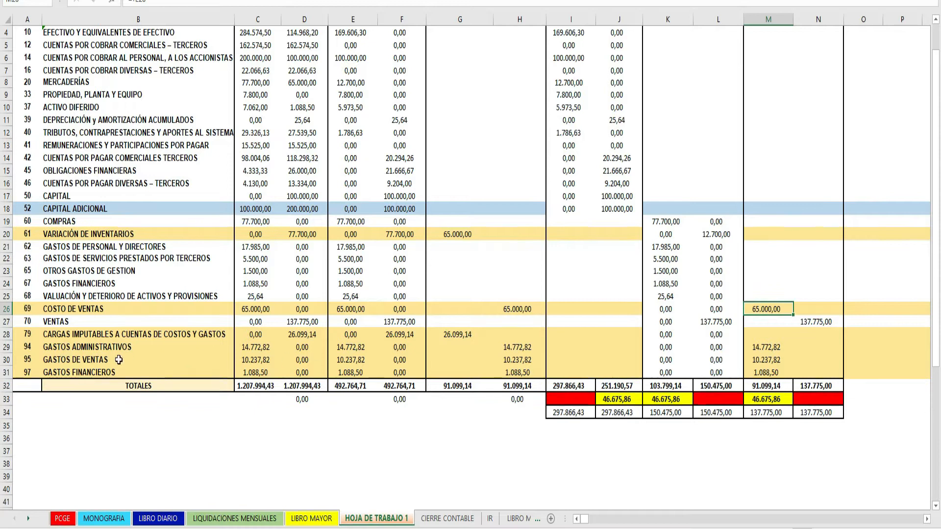
pyautogui.click(22, 347)
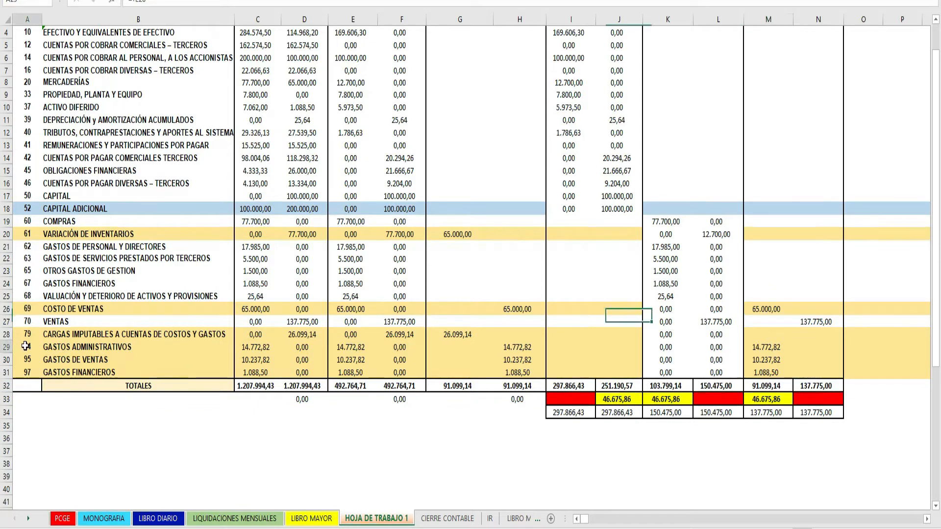
pyautogui.click(78, 347)
pyautogui.click(79, 362)
pyautogui.click(78, 375)
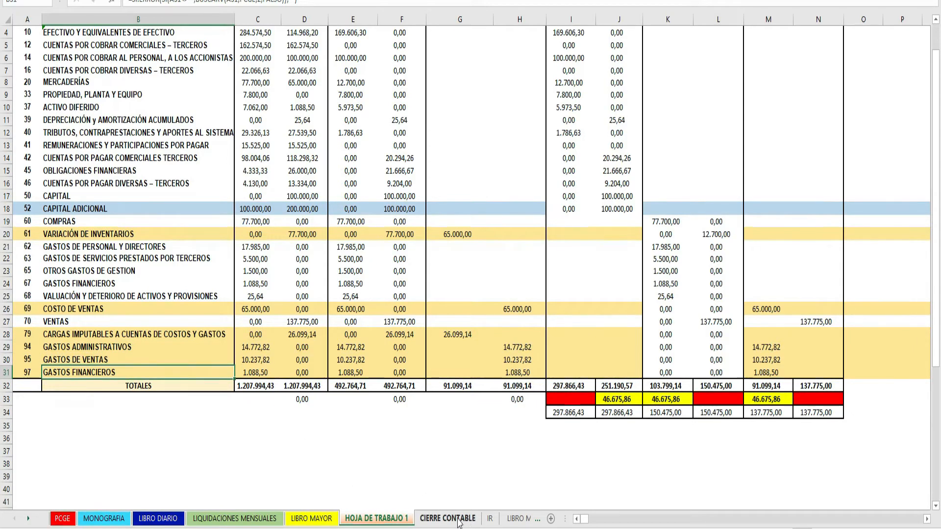
# Inspect the auxiliary credits of accounts 94, 95 and 97 and the debit of account 79 in CIERRE CONTABLE.
pyautogui.click(465, 521)
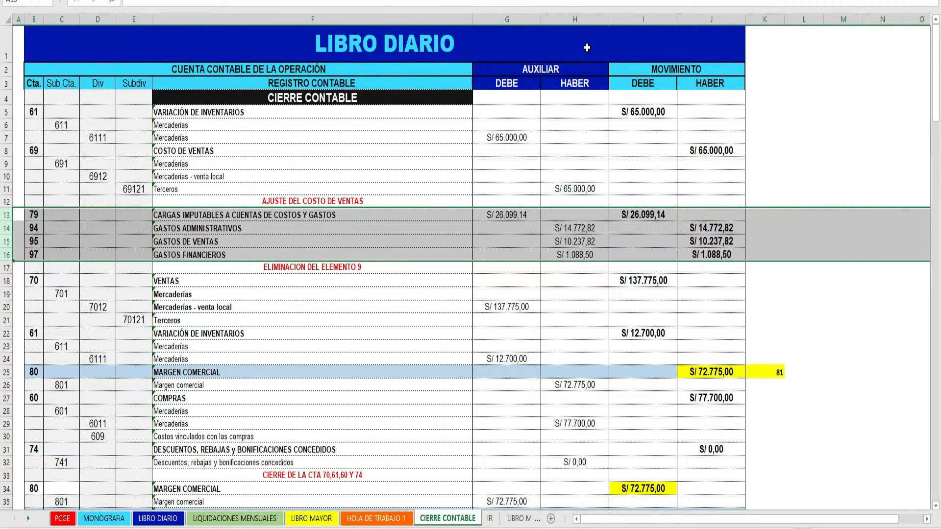
pyautogui.click(586, 20)
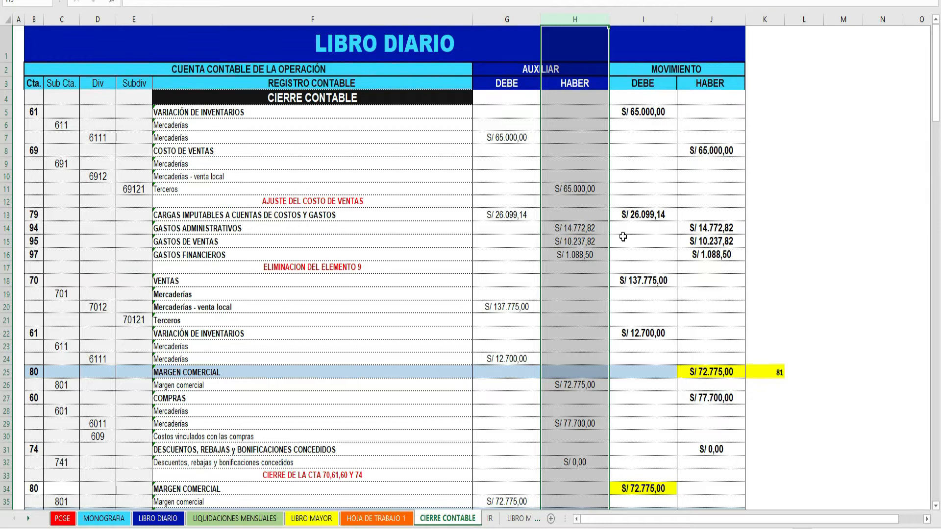
pyautogui.click(583, 228)
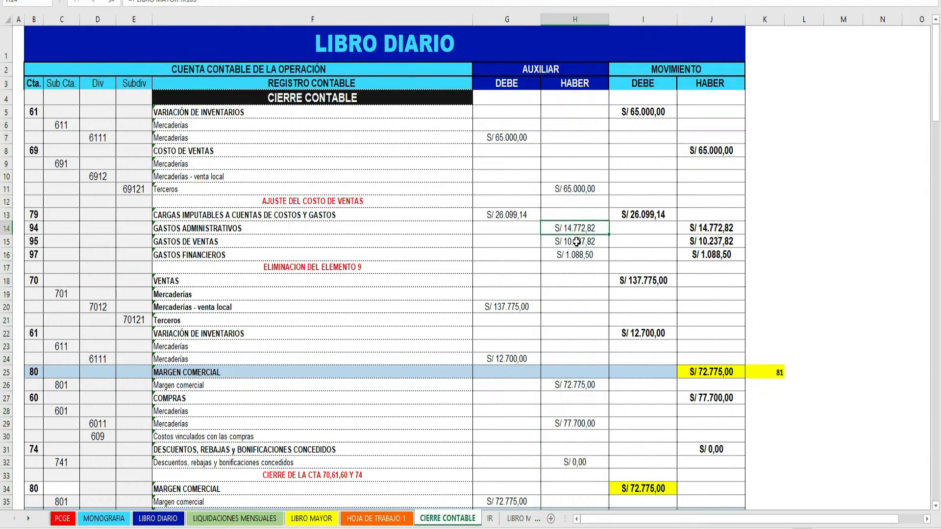
pyautogui.click(577, 241)
pyautogui.click(574, 253)
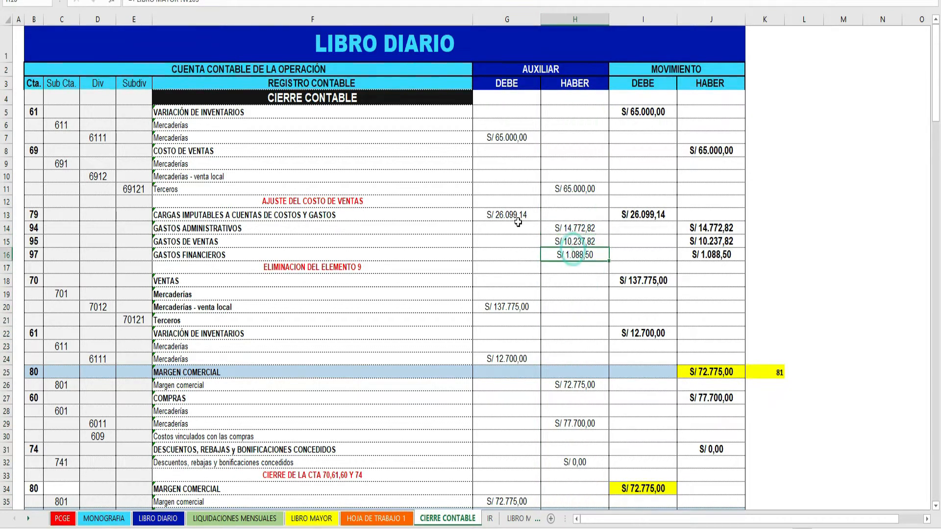
pyautogui.click(512, 215)
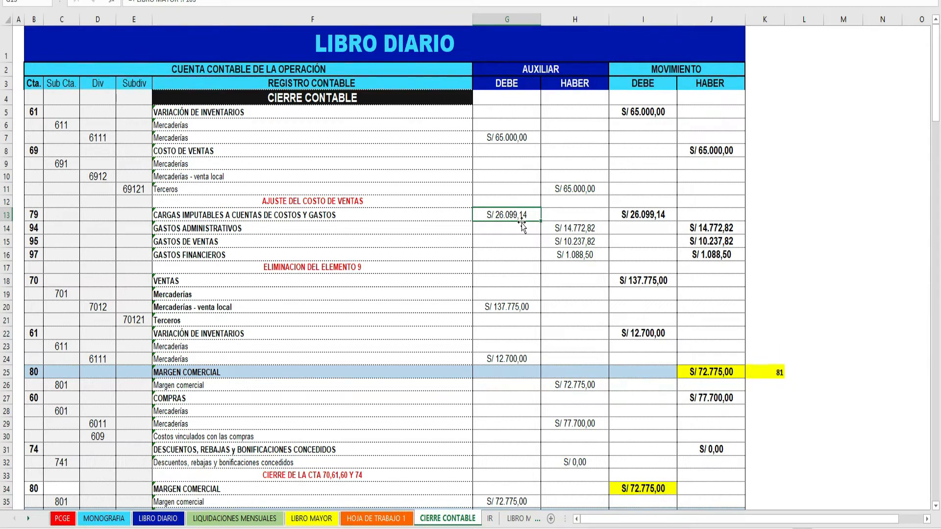
pyautogui.scroll(-1, 521, 225)
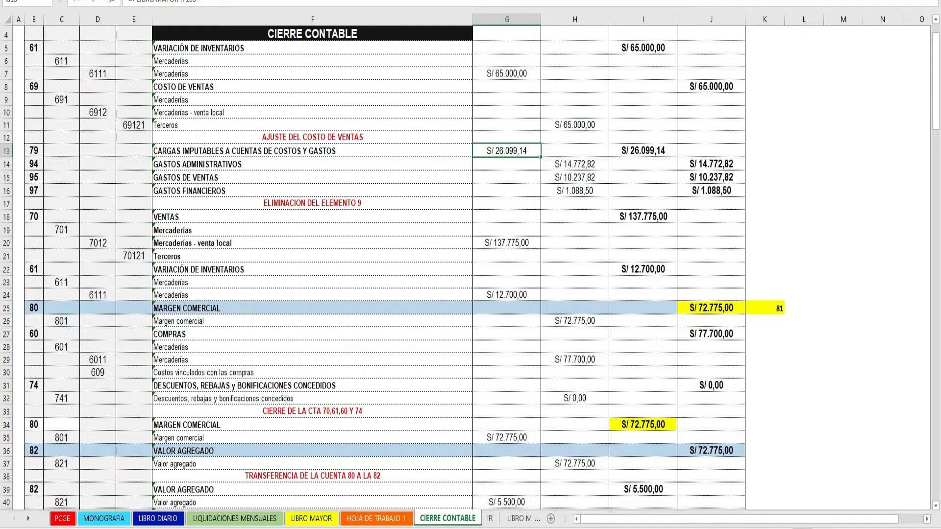
# Review the AJUSTE DEL COSTO DE VENTAS and ELIMINACION DEL ELEMENTO 9 descriptions in rows 12 and 17 of CIERRE CONTABLE.
pyautogui.click(368, 139)
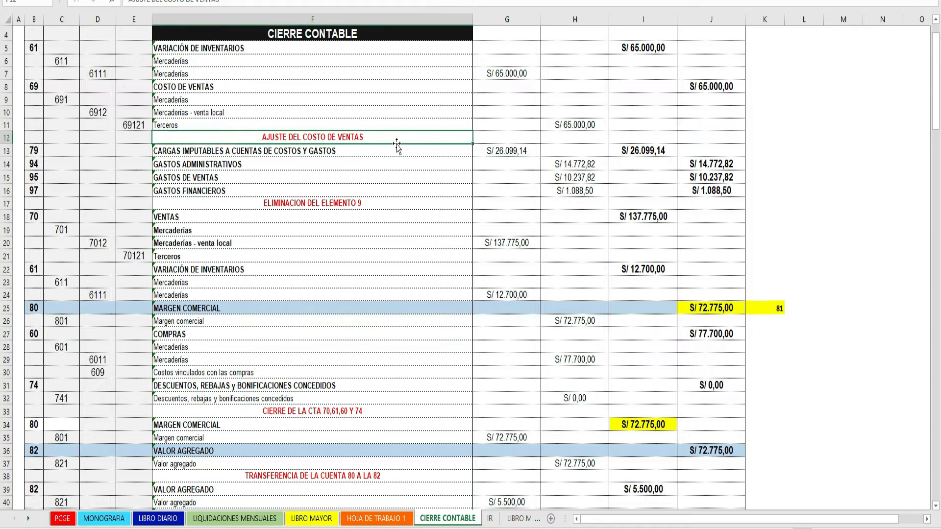
pyautogui.click(361, 201)
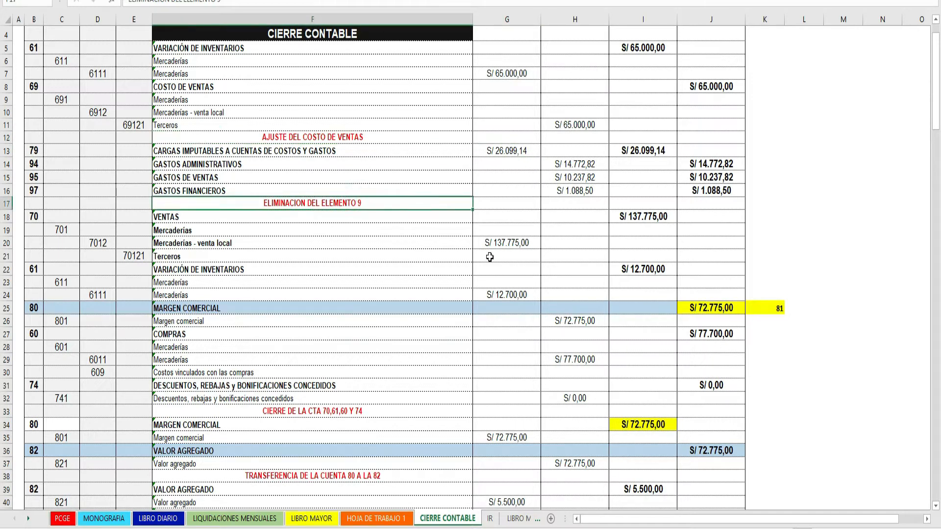
pyautogui.scroll(-1, 489, 257)
pyautogui.scroll(-1, 490, 257)
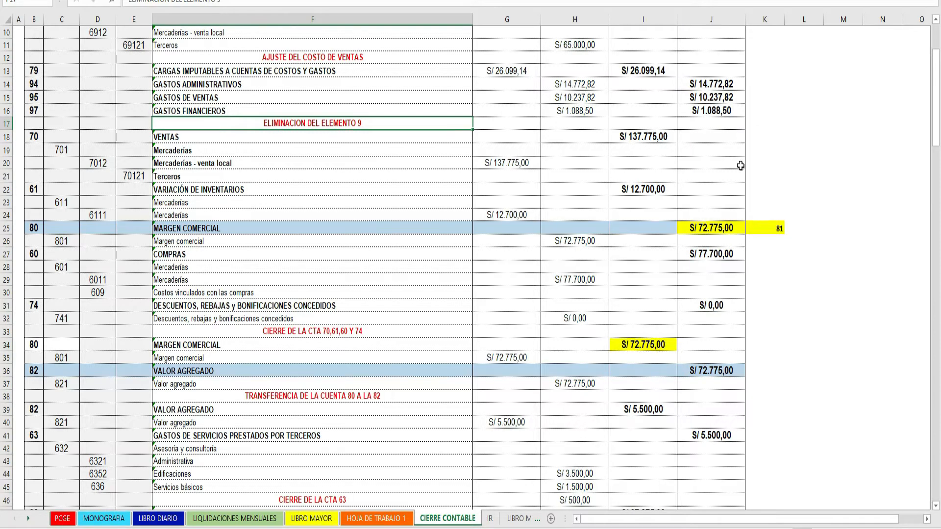
# Re-enter 81 in the yellow cell K25 beside the MARGEN COMERCIAL row and select that cell again.
pyautogui.click(778, 229)
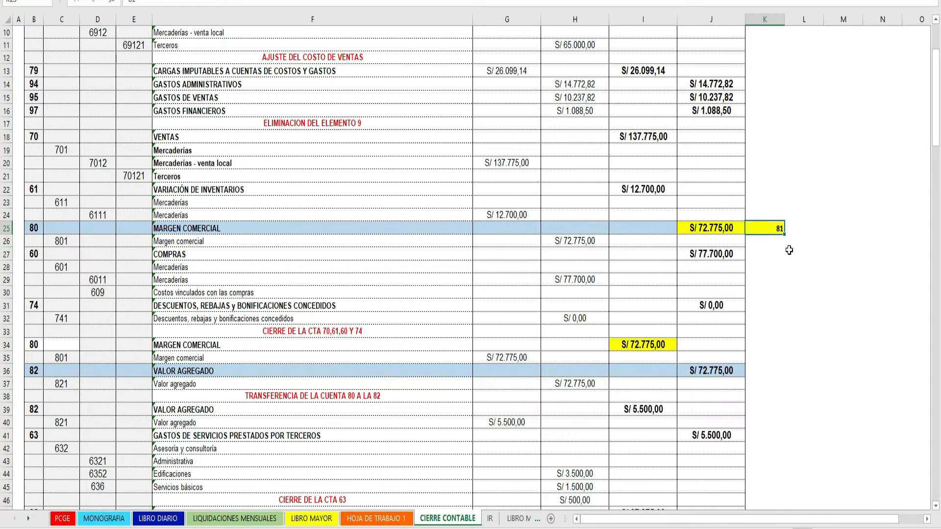
pyautogui.press('BackSpace')
pyautogui.write('1')
pyautogui.press('Return')
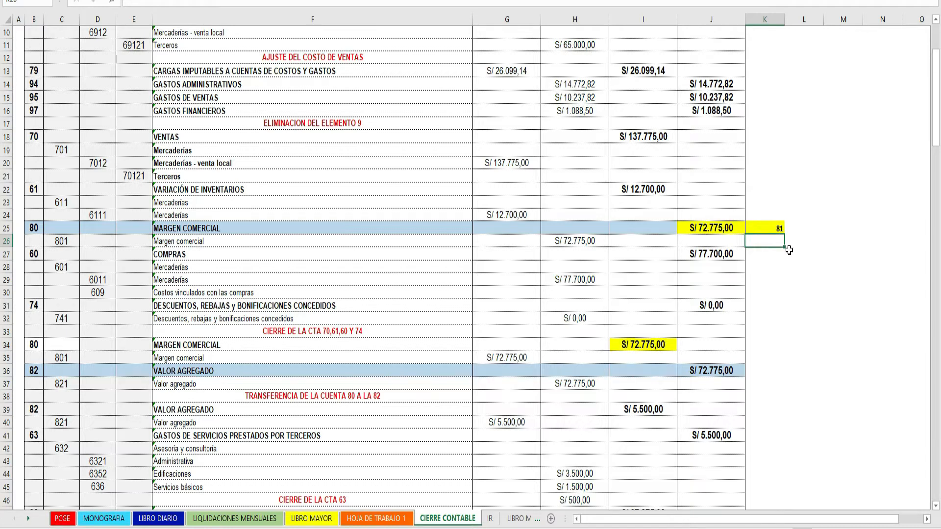
pyautogui.click(779, 228)
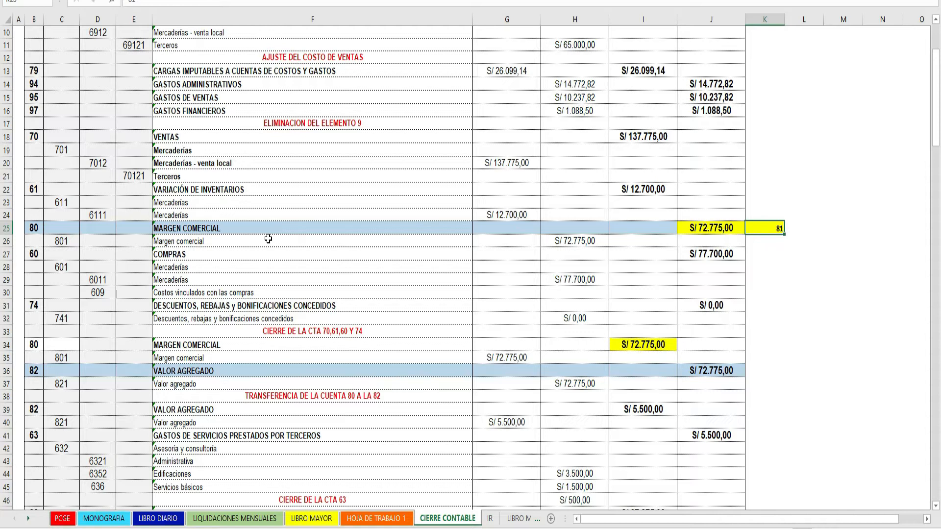
# Examine the closing entry for accounts 70, 61, 60 and 74 in rows 18 to 33, including its MARGEN COMERCIAL line and description.
pyautogui.click(216, 230)
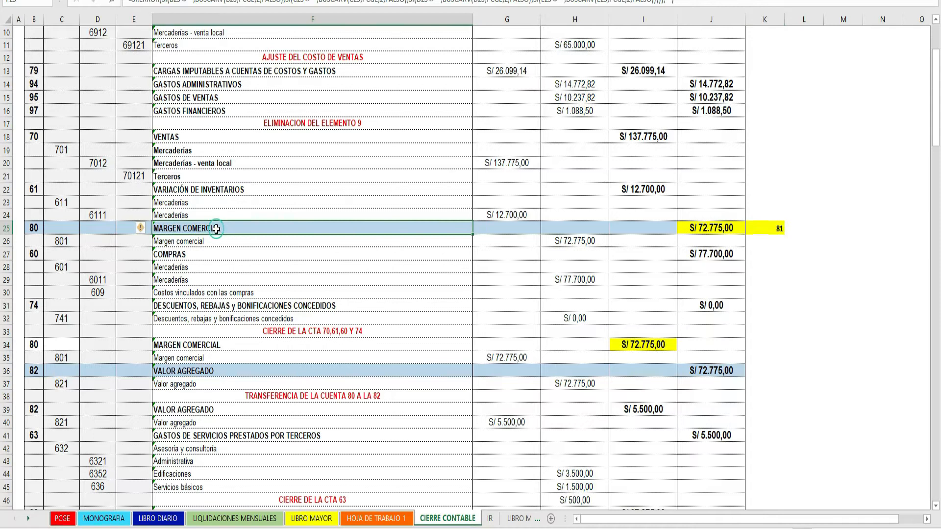
pyautogui.moveTo(6, 136); pyautogui.dragTo(5, 332)
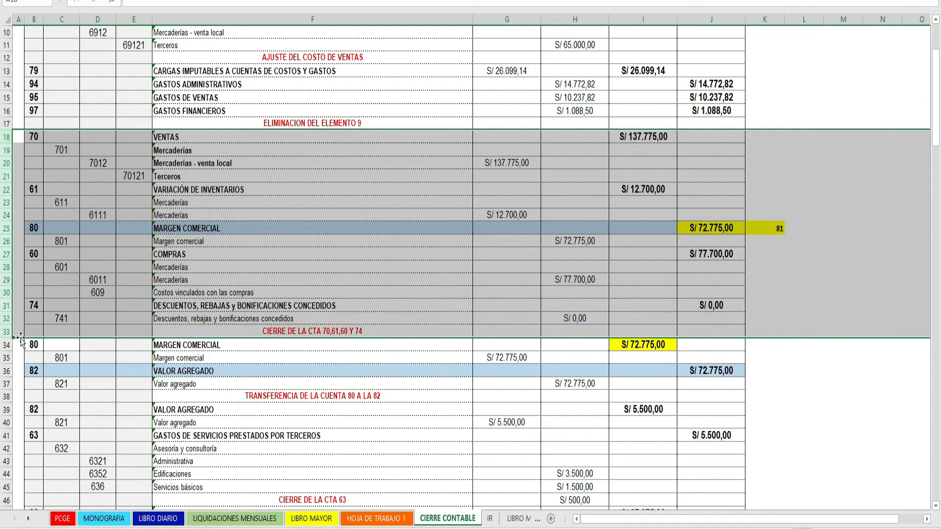
pyautogui.click(324, 332)
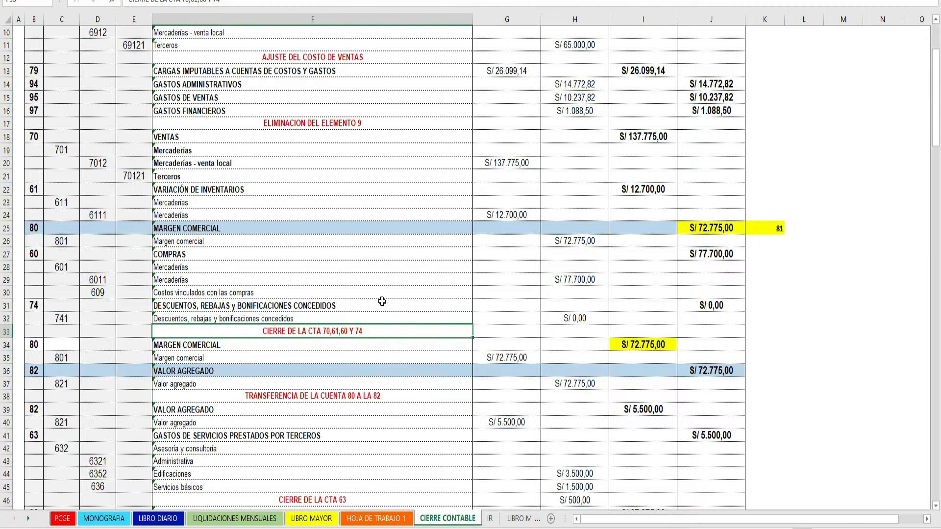
pyautogui.click(192, 228)
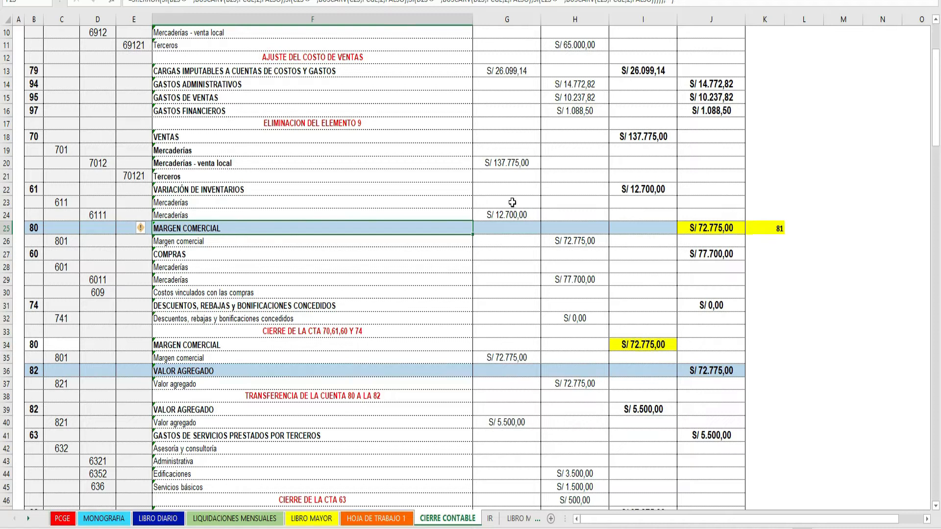
# Trace the VENTAS account 70 auxiliary debit in G20 to its creditor balance in row 27 of HOJA DE TRABAJO 1.
pyautogui.moveTo(7, 136); pyautogui.dragTo(6, 181)
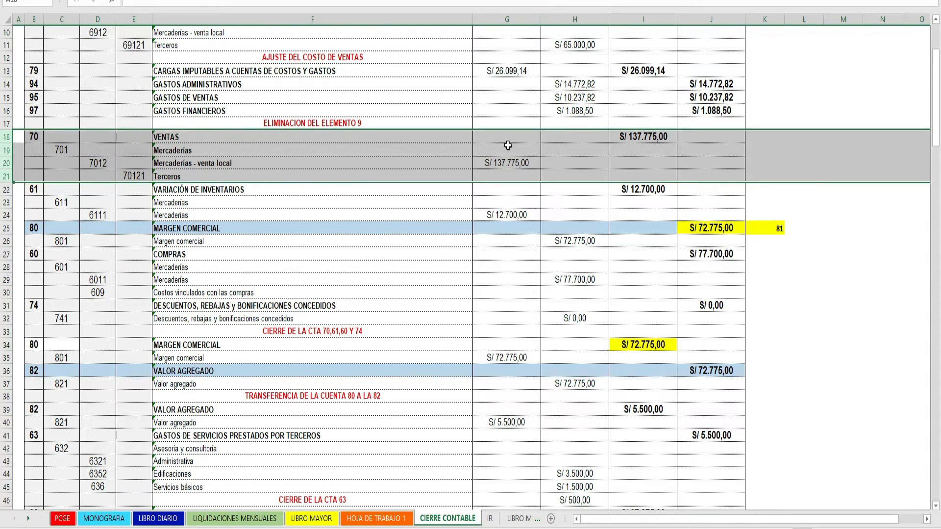
pyautogui.click(509, 166)
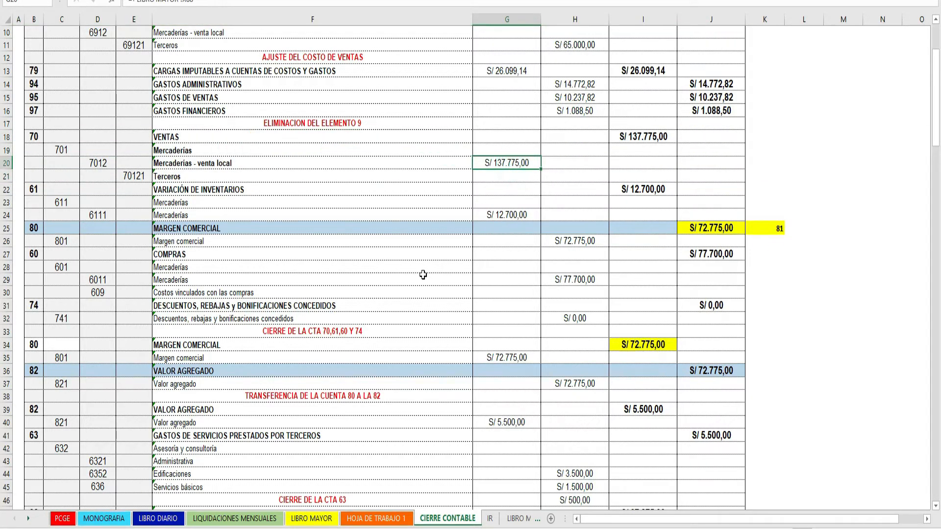
pyautogui.click(376, 519)
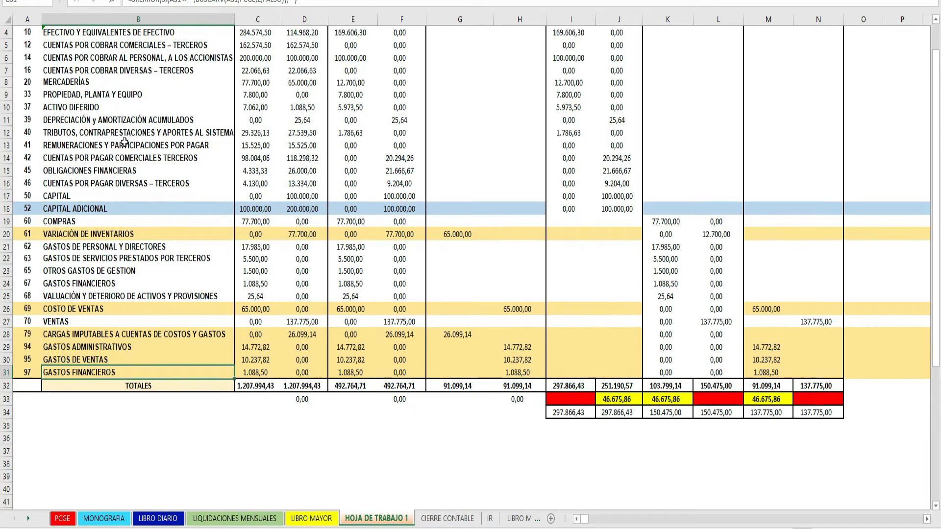
pyautogui.click(7, 321)
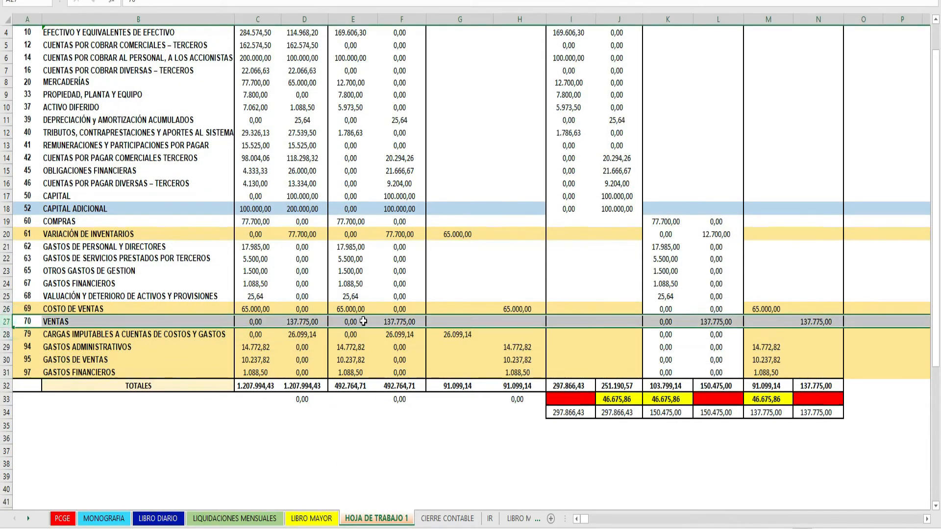
pyautogui.click(399, 322)
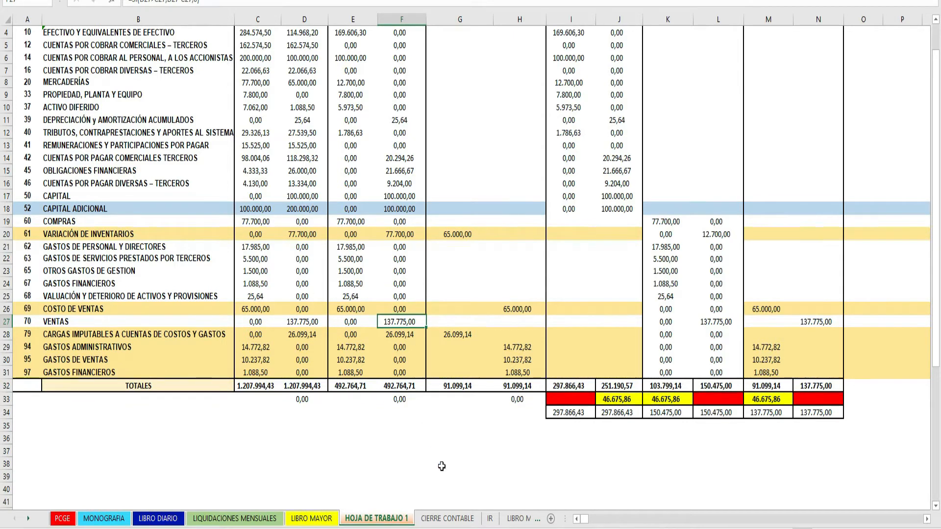
# Compare the VARIACIÓN DE INVENTARIOS line in row 22 of CIERRE CONTABLE with the cost of sales adjustment starting in row 5.
pyautogui.click(458, 518)
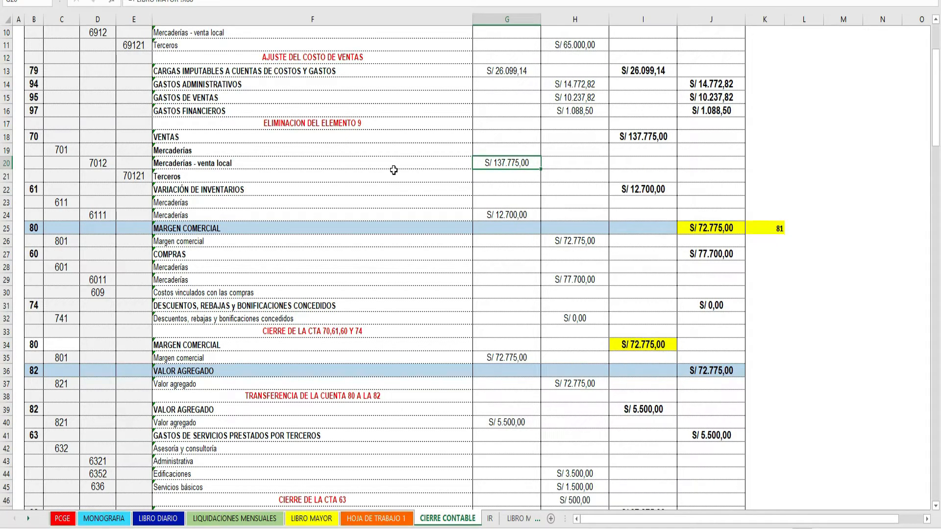
pyautogui.click(7, 190)
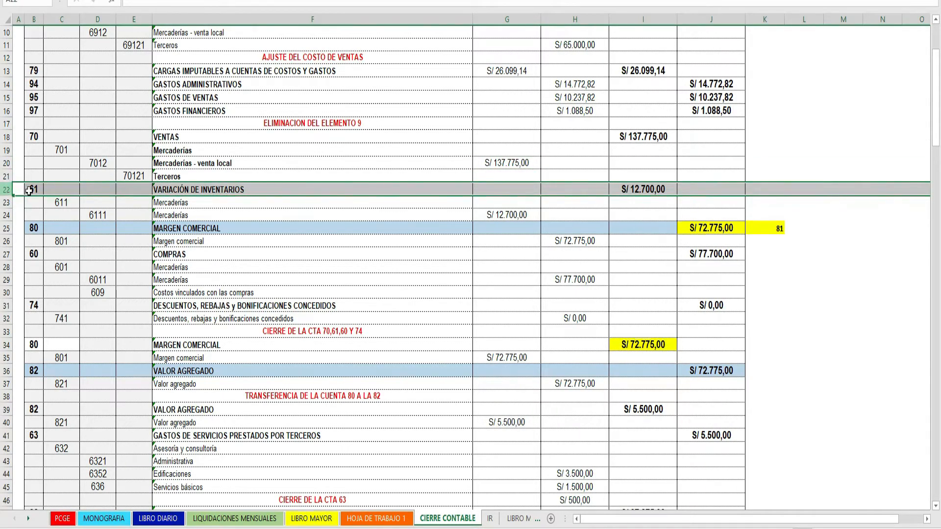
pyautogui.scroll(3, 96, 190)
pyautogui.moveTo(7, 112); pyautogui.dragTo(7, 164)
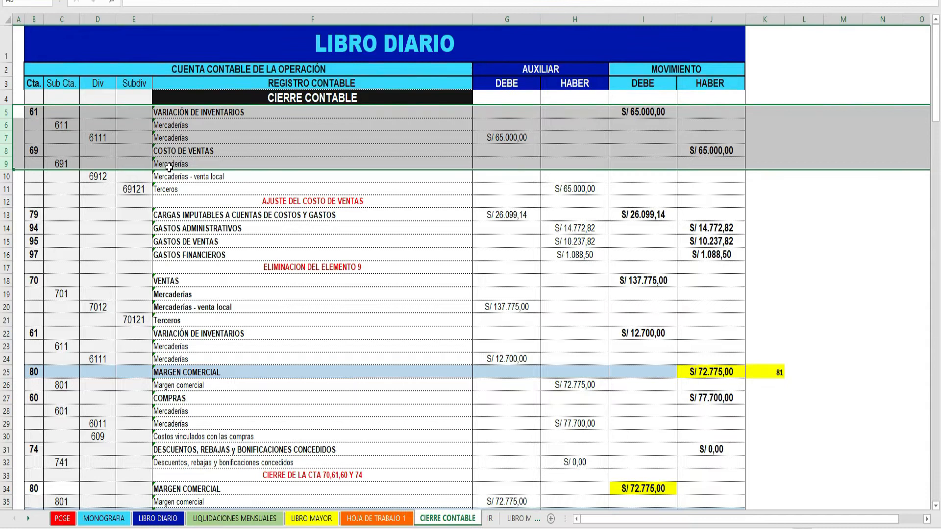
pyautogui.scroll(-3, 169, 167)
pyautogui.scroll(-4, 164, 177)
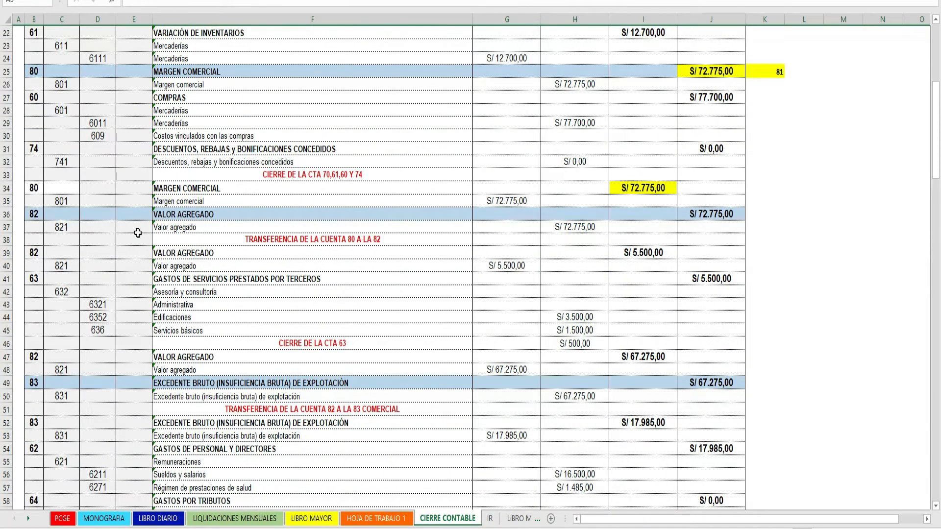
pyautogui.scroll(2, 72, 198)
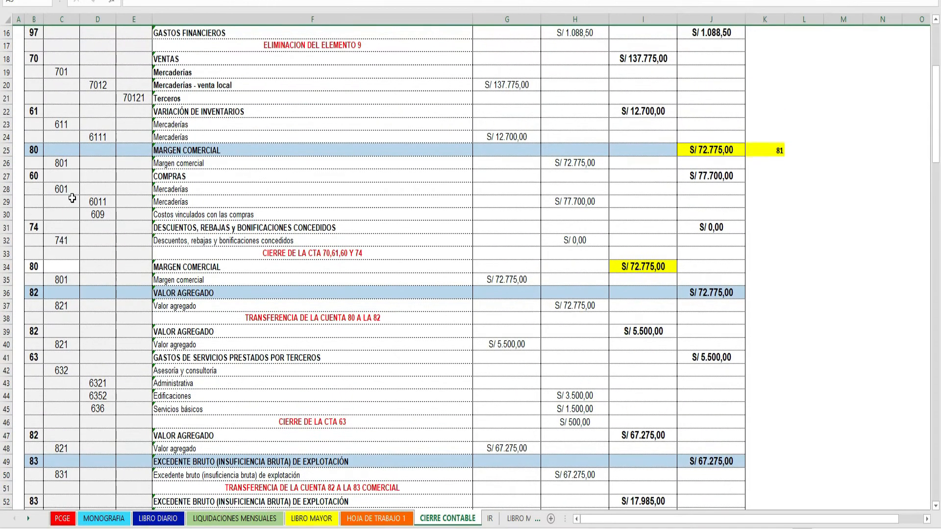
pyautogui.scroll(2, 72, 198)
pyautogui.click(6, 190)
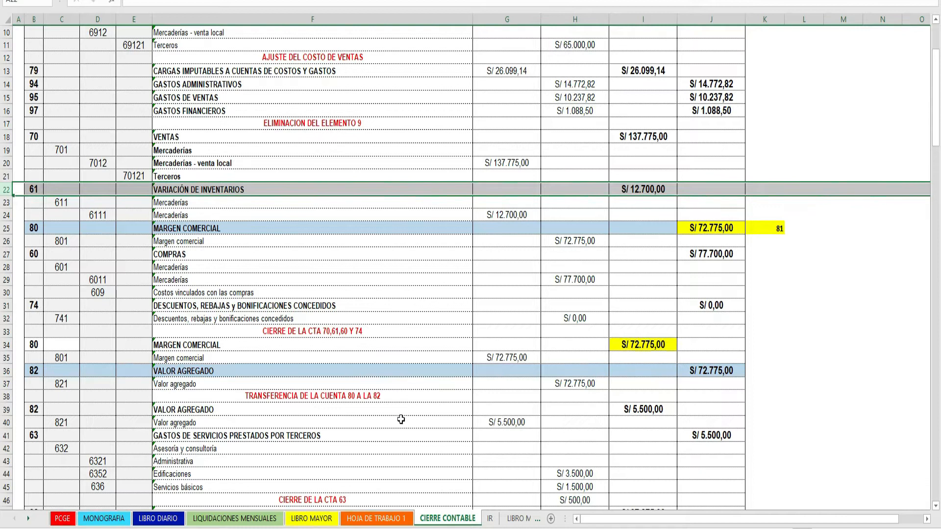
# Inspect the Ajustes y Eliminaciones columns in HOJA DE TRABAJO 1 and the account 61 amount under Ganancias in L20.
pyautogui.click(376, 518)
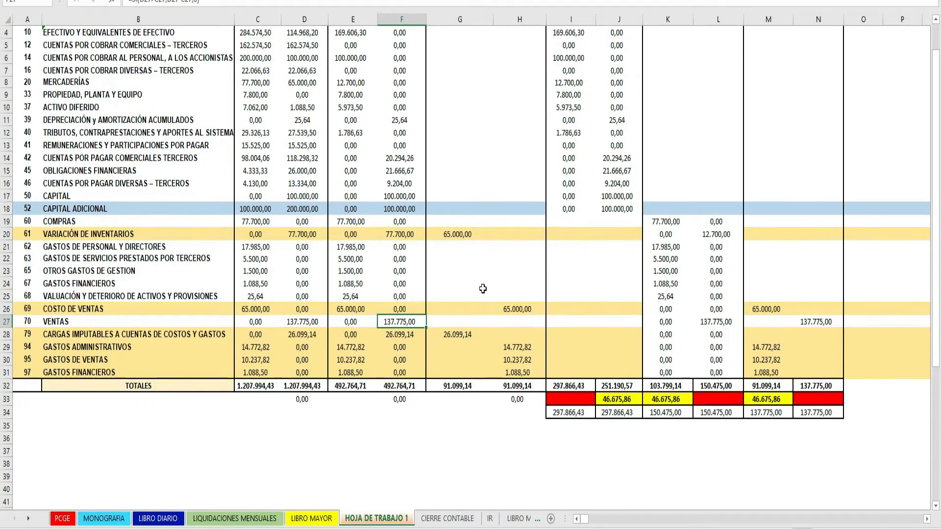
pyautogui.scroll(1, 483, 288)
pyautogui.moveTo(460, 19); pyautogui.dragTo(520, 19)
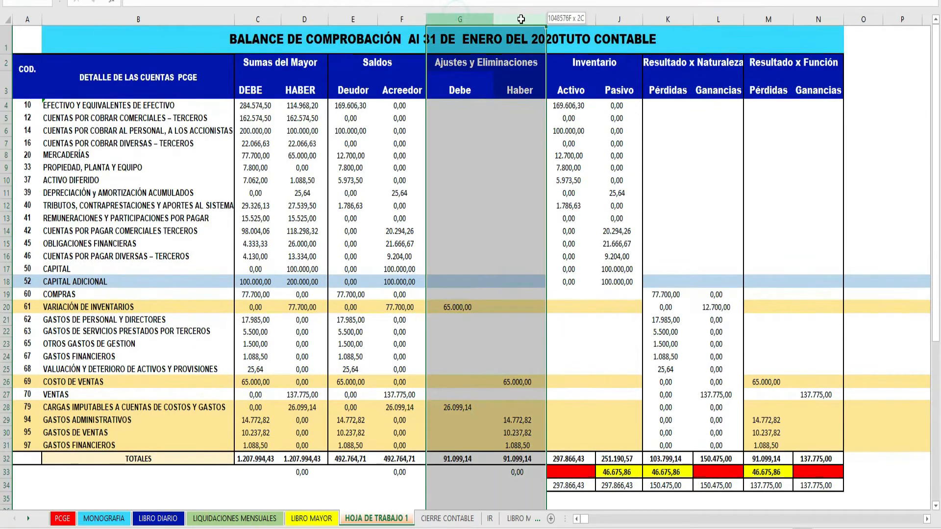
pyautogui.click(519, 382)
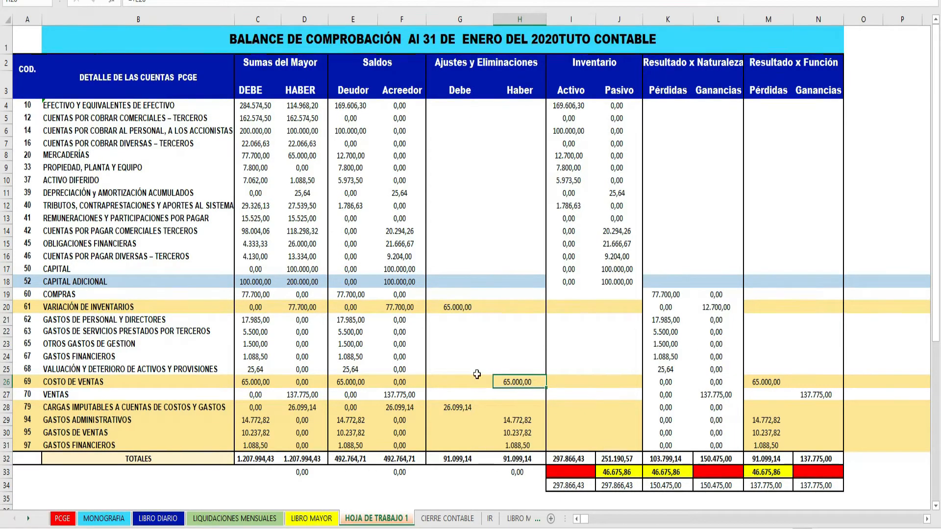
pyautogui.click(6, 307)
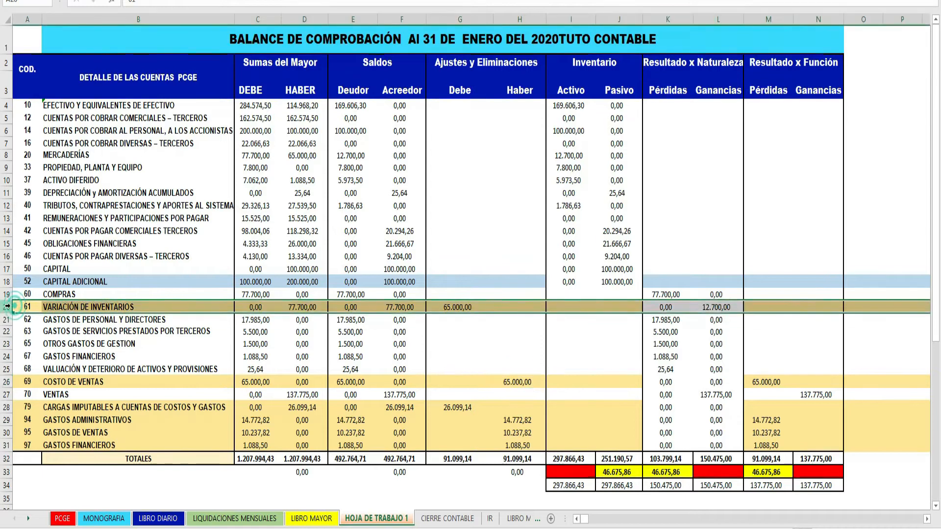
pyautogui.click(714, 305)
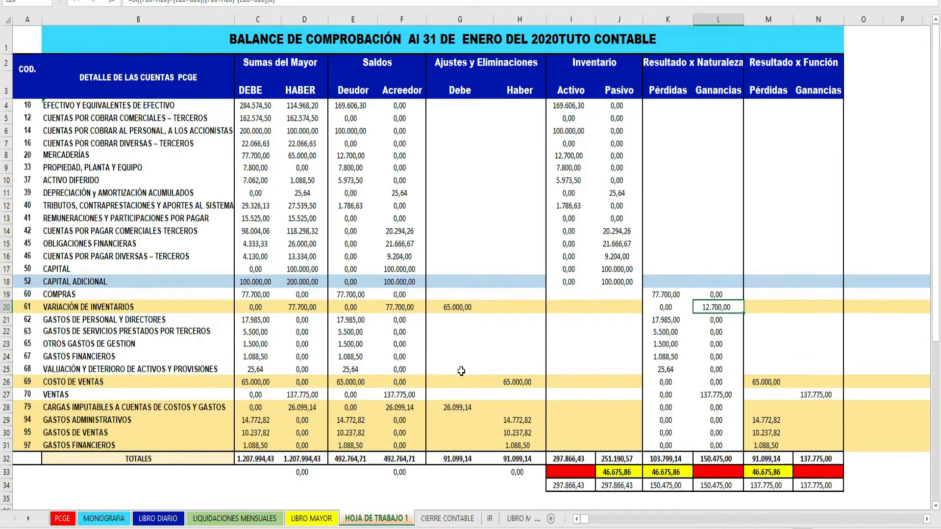
# Locate the account 61 VARIACION DE INVENTARIOS ledger in LIBRO MAYOR and inspect its balance in F75.
pyautogui.click(312, 519)
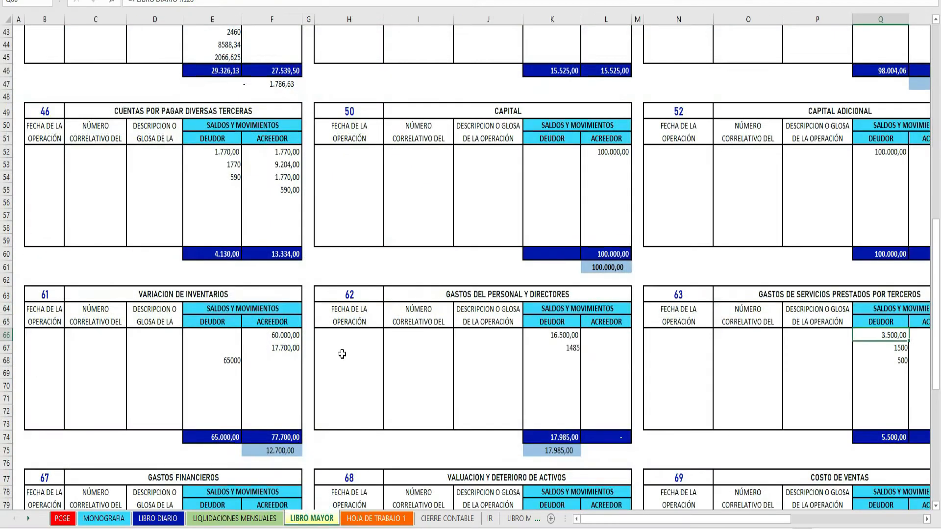
pyautogui.scroll(-2, 356, 273)
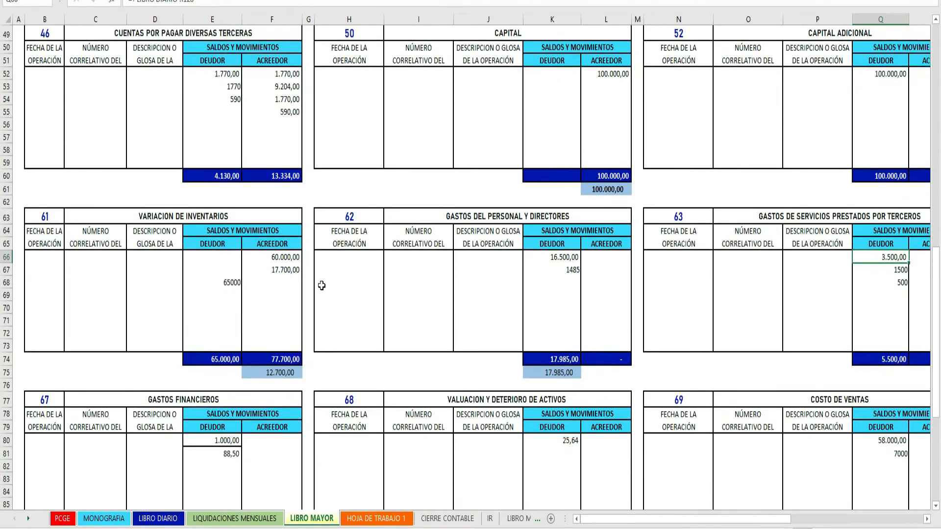
pyautogui.scroll(-1, 320, 285)
pyautogui.click(282, 329)
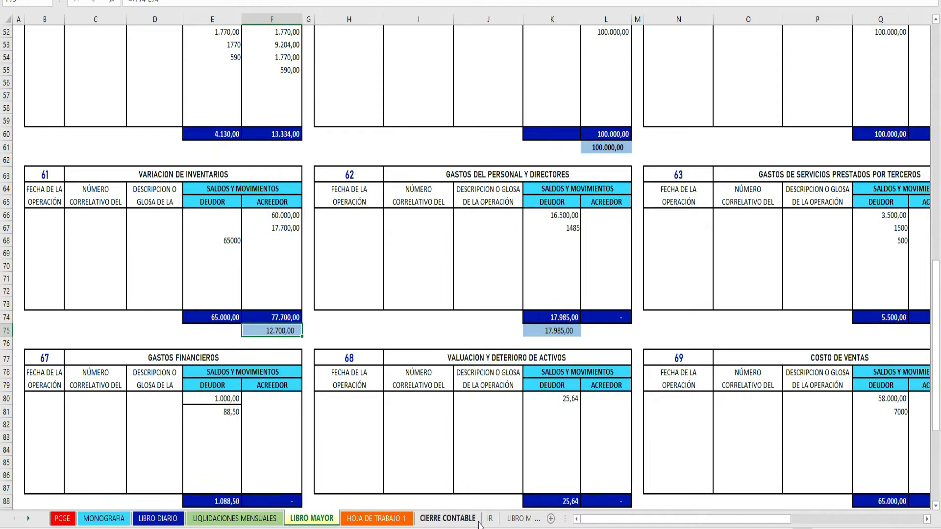
# Inspect the account 6111 auxiliary debit in G24 of CIERRE CONTABLE and look over the surrounding closing entries.
pyautogui.click(455, 521)
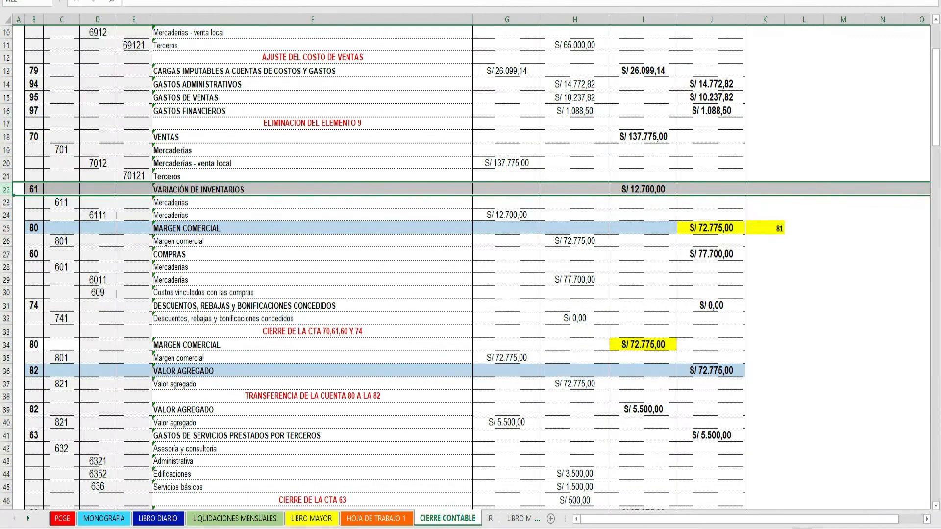
pyautogui.click(506, 211)
pyautogui.scroll(3, 539, 191)
pyautogui.scroll(-2, 539, 196)
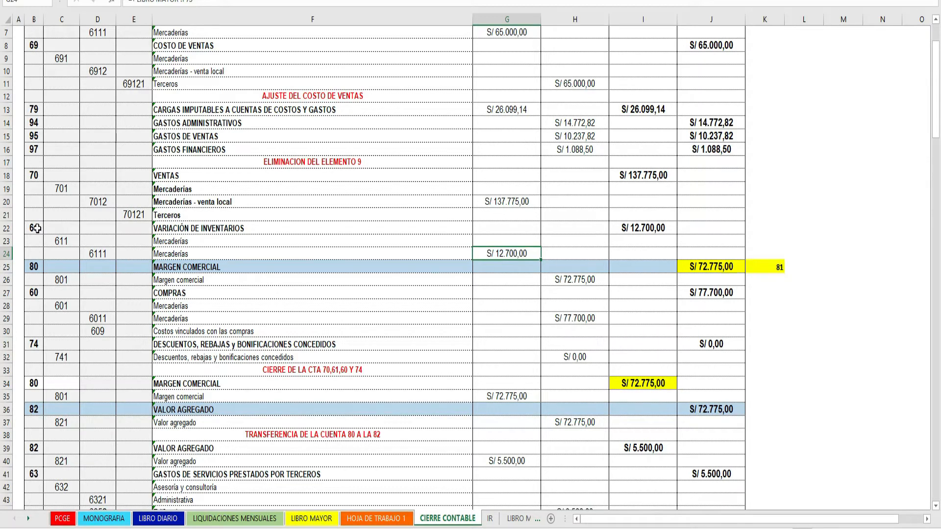
# Examine the COMPRAS account 60 line in row 27 of CIERRE CONTABLE and its divisions 6011 and 609.
pyautogui.moveTo(6, 293); pyautogui.dragTo(6, 396)
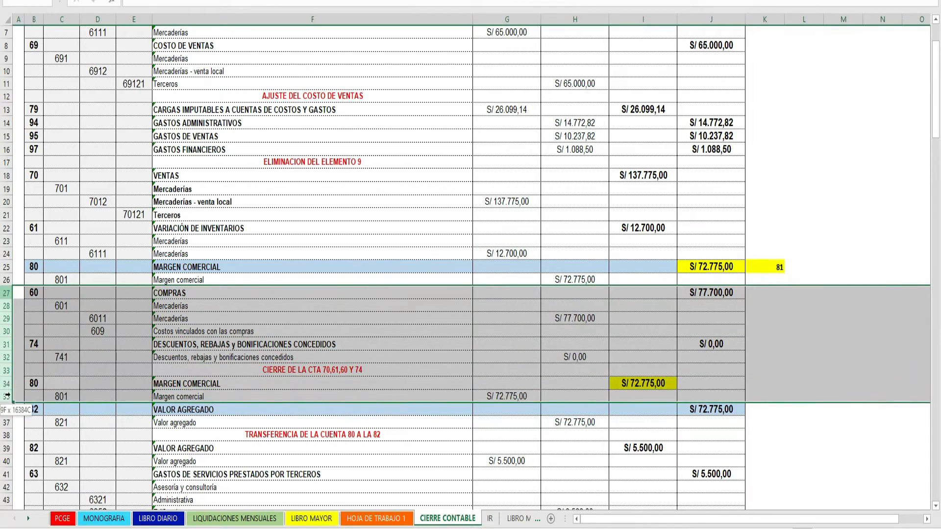
pyautogui.click(7, 293)
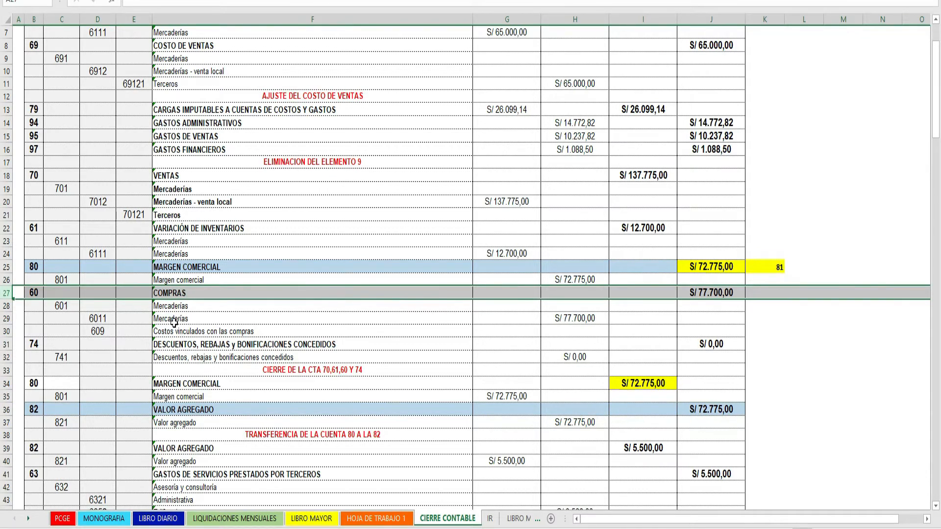
pyautogui.click(107, 331)
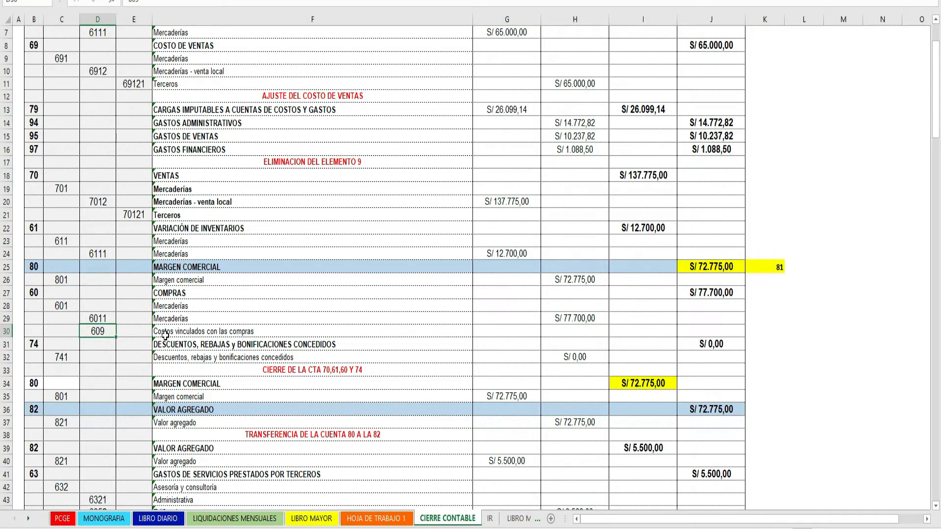
pyautogui.click(154, 317)
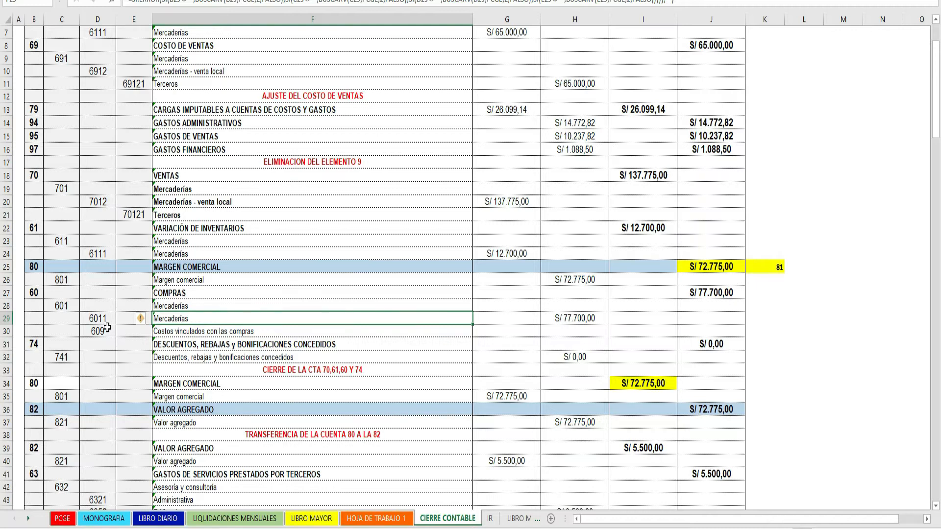
# Compare the account 6011 credit in H29 of CIERRE CONTABLE with the COMPRAS debit balance in E19 of HOJA DE TRABAJO 1.
pyautogui.moveTo(7, 306)
pyautogui.mouseDown()
pyautogui.moveTo(8, 337)
pyautogui.moveTo(14, 319)
pyautogui.mouseUp()
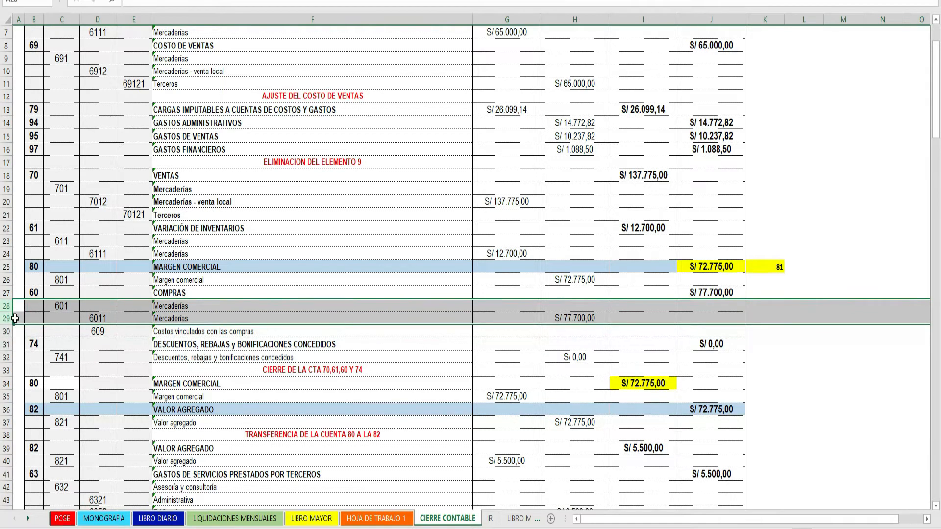
pyautogui.click(578, 319)
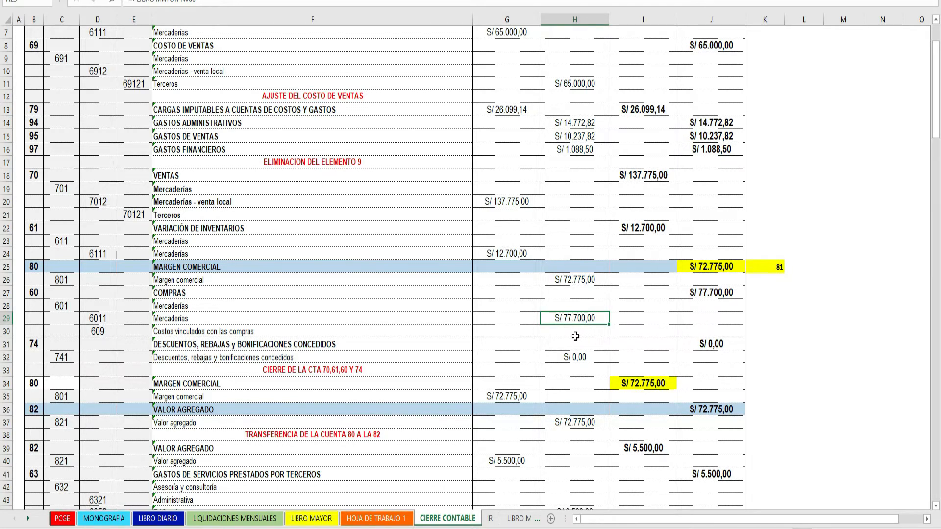
pyautogui.click(382, 523)
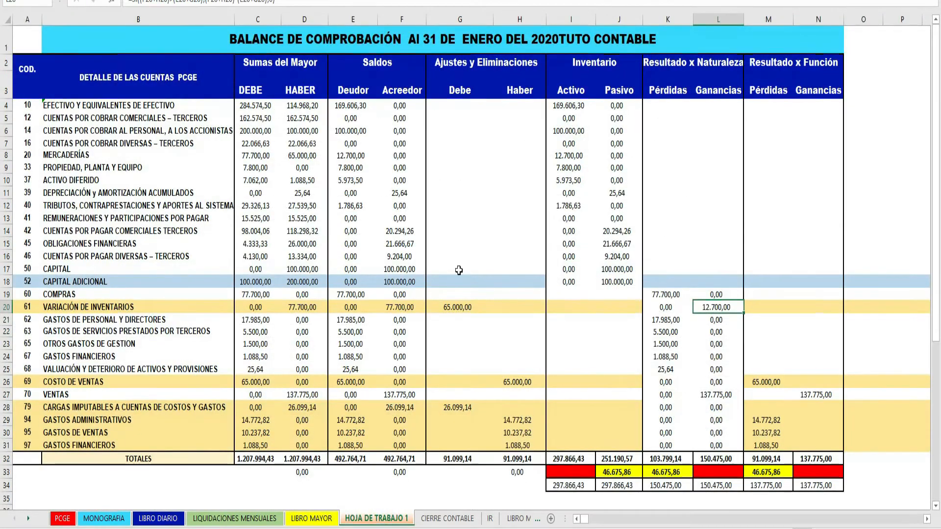
pyautogui.click(8, 295)
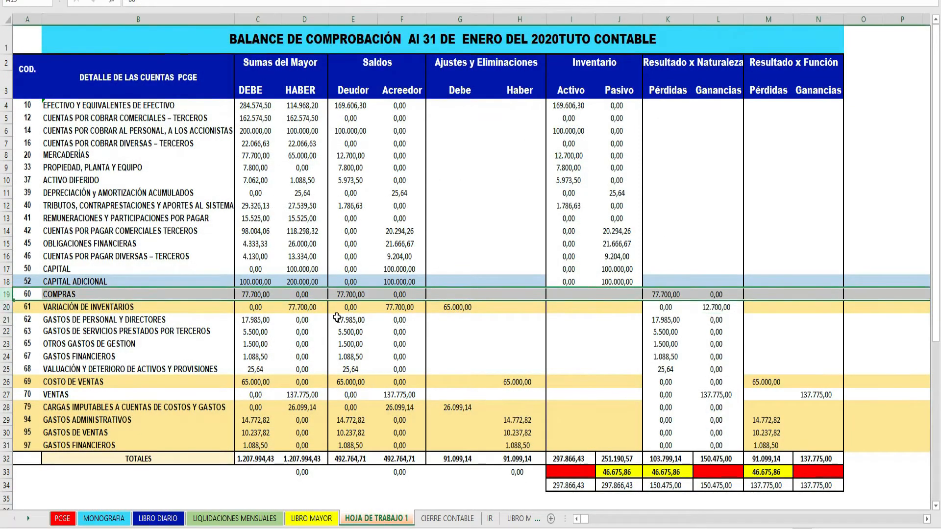
pyautogui.click(344, 296)
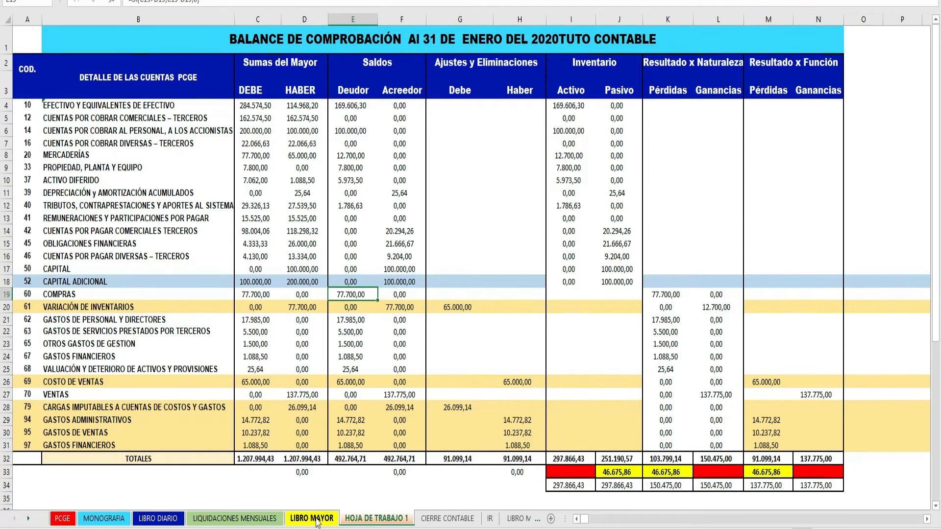
# Inspect the formulas behind the MARGEN COMERCIAL amounts in J25 and H26 of CIERRE CONTABLE.
pyautogui.click(448, 518)
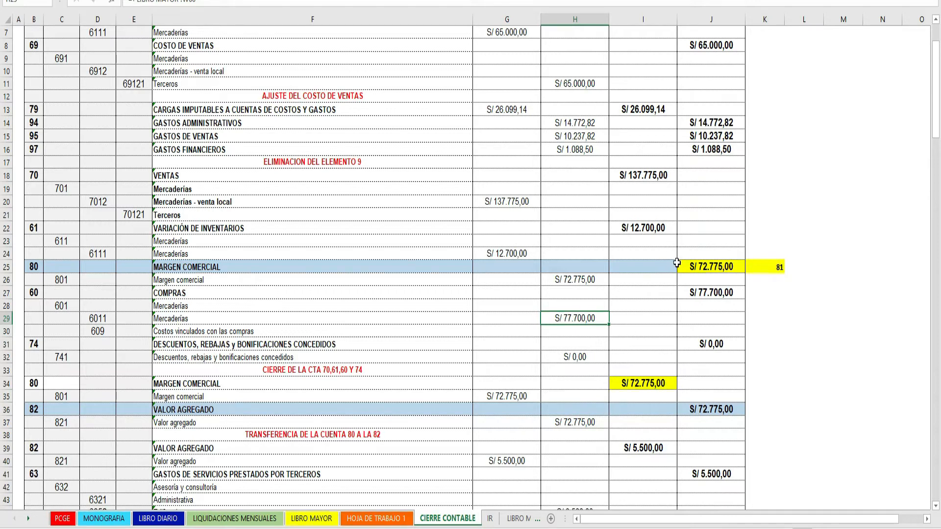
pyautogui.doubleClick(707, 266)
pyautogui.press('Return')
pyautogui.doubleClick(584, 279)
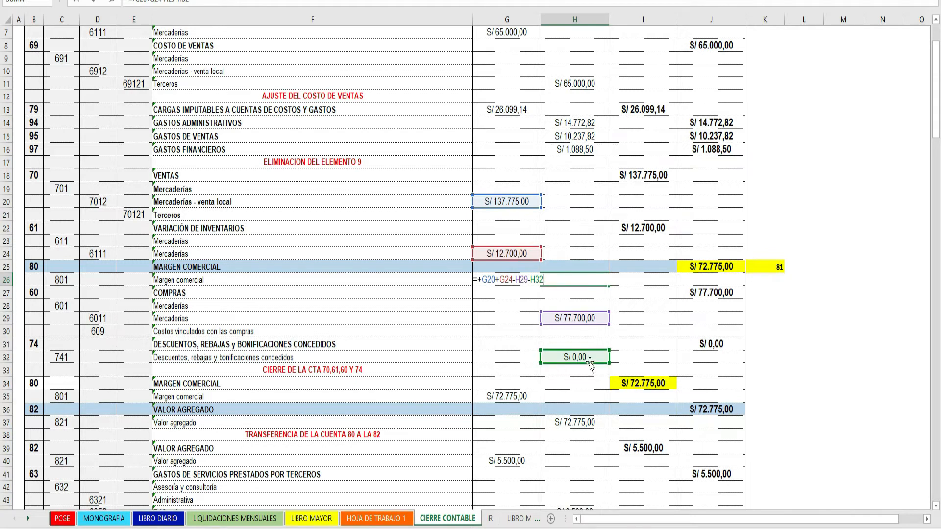
pyautogui.press('Return')
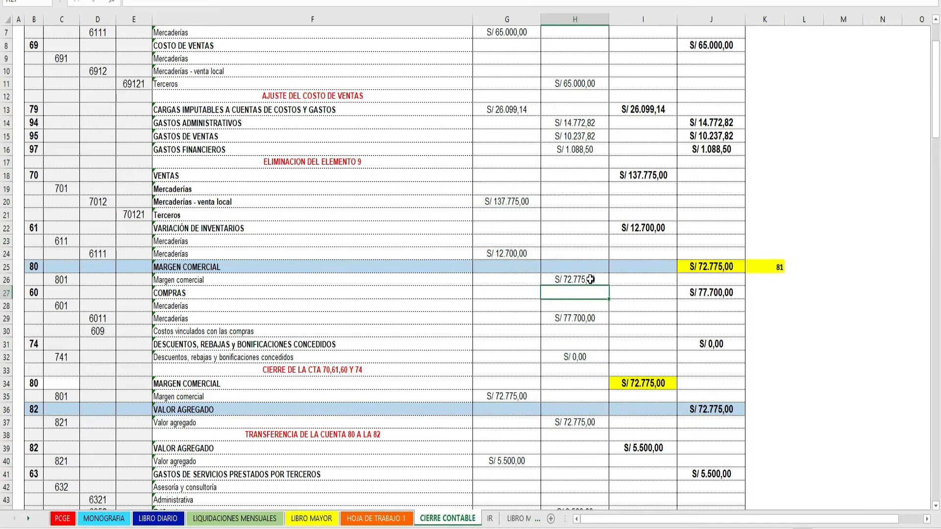
pyautogui.click(713, 269)
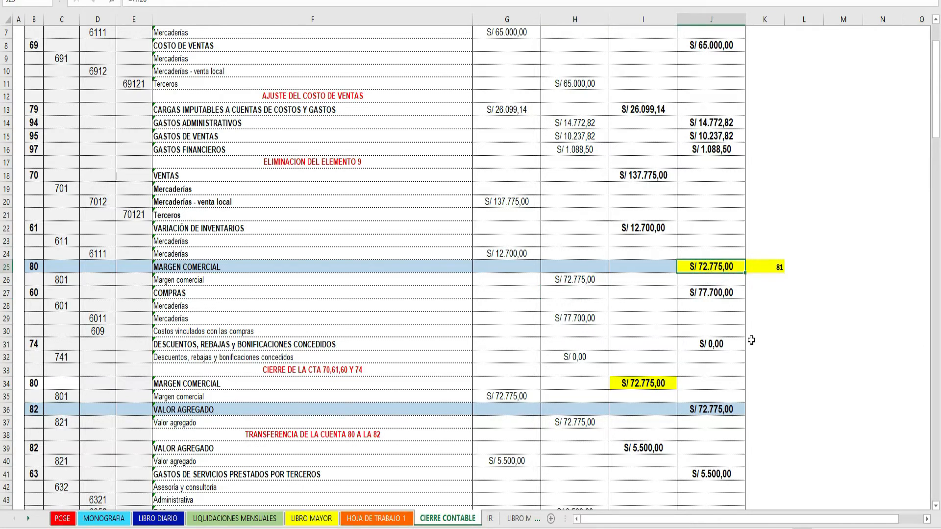
# Examine the closing entry for accounts 70, 61, 60 and 74 and the transfer from account 80 to 82.
pyautogui.scroll(-1, 452, 165)
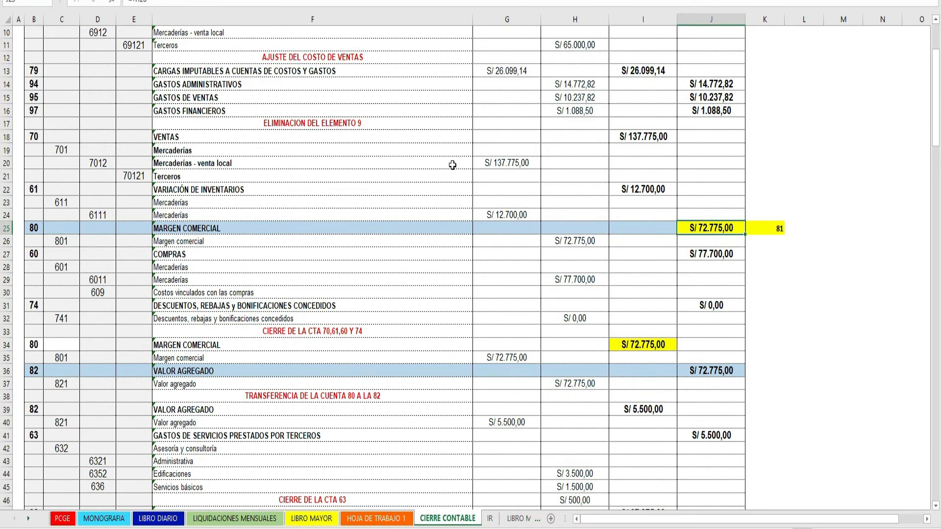
pyautogui.click(322, 330)
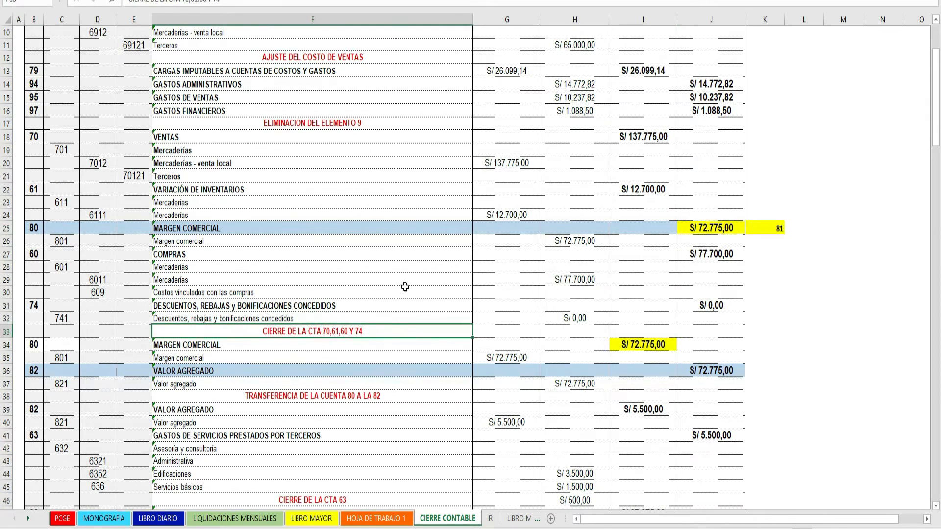
pyautogui.scroll(-1, 405, 287)
pyautogui.scroll(-1, 405, 286)
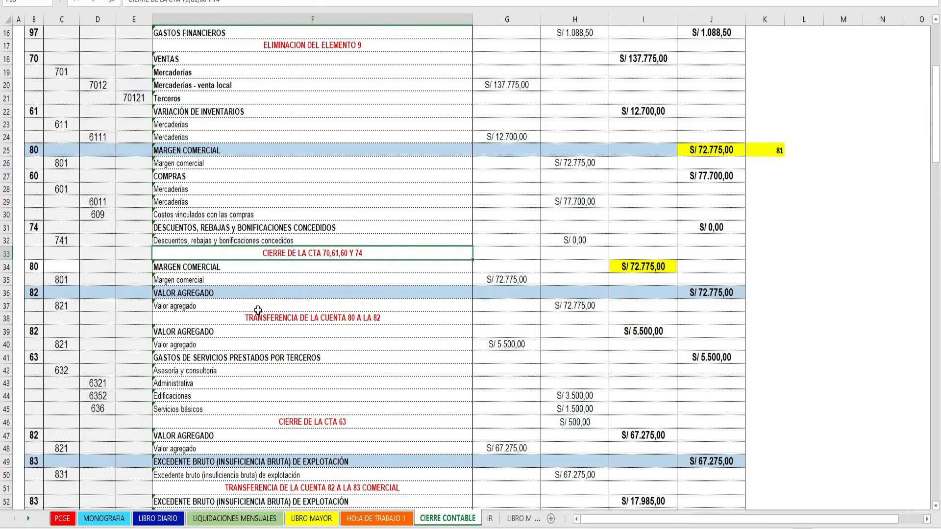
pyautogui.click(287, 319)
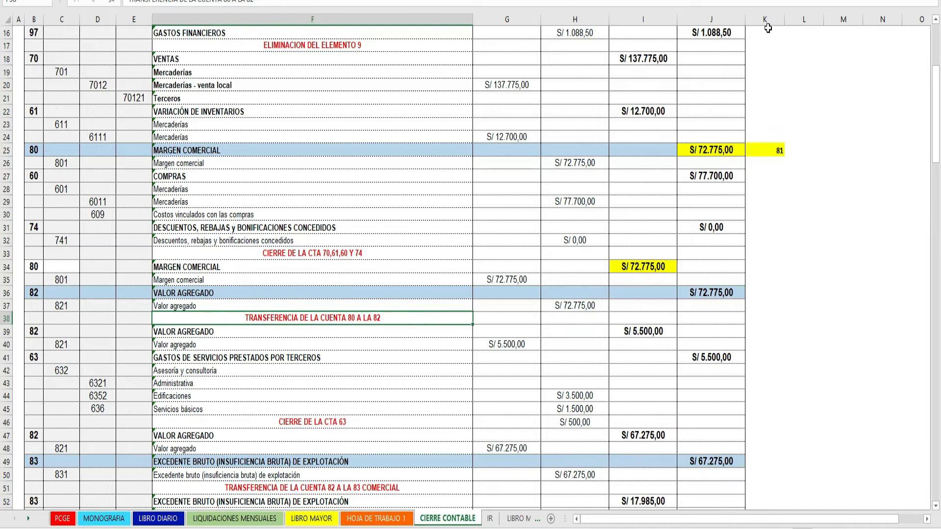
pyautogui.moveTo(765, 33); pyautogui.dragTo(803, 504)
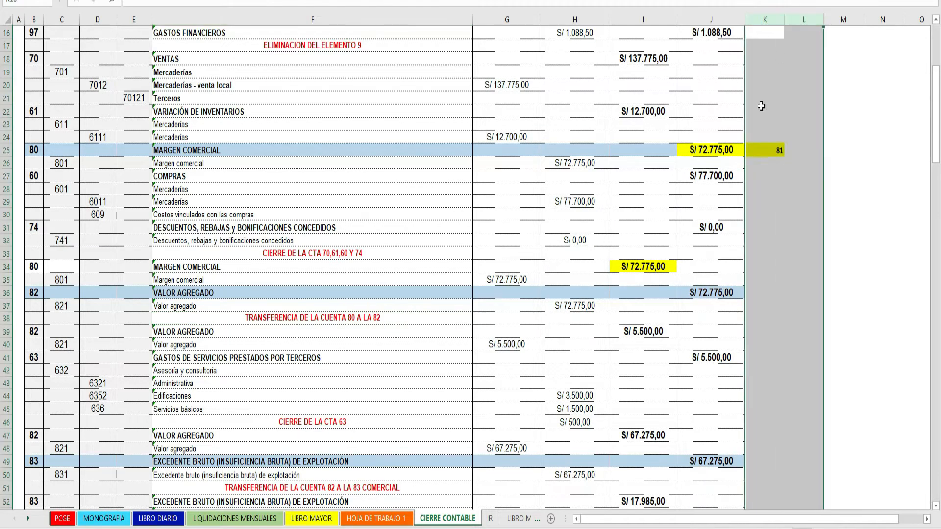
pyautogui.click(346, 317)
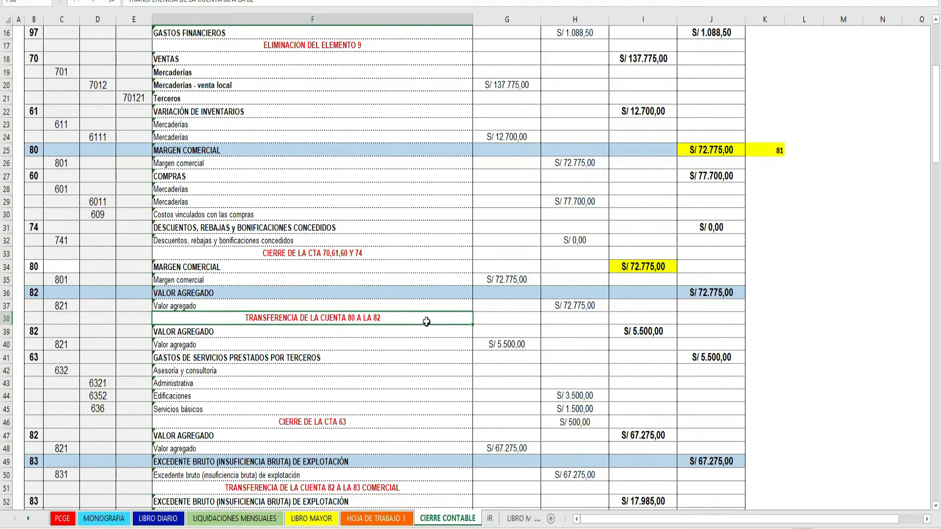
# Inspect the account 801 debit formula in G35 and relate it to the closing entry described in row 33.
pyautogui.scroll(-3, 426, 321)
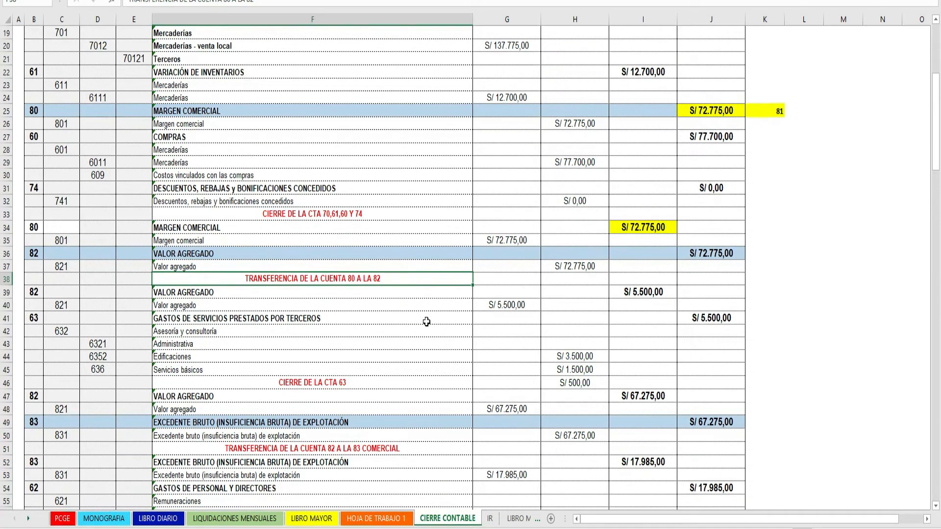
pyautogui.click(210, 295)
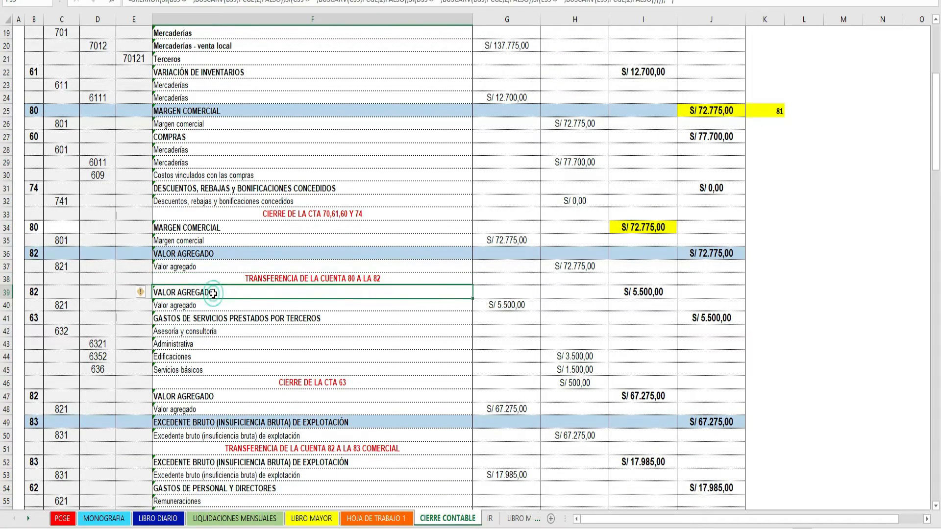
pyautogui.click(310, 278)
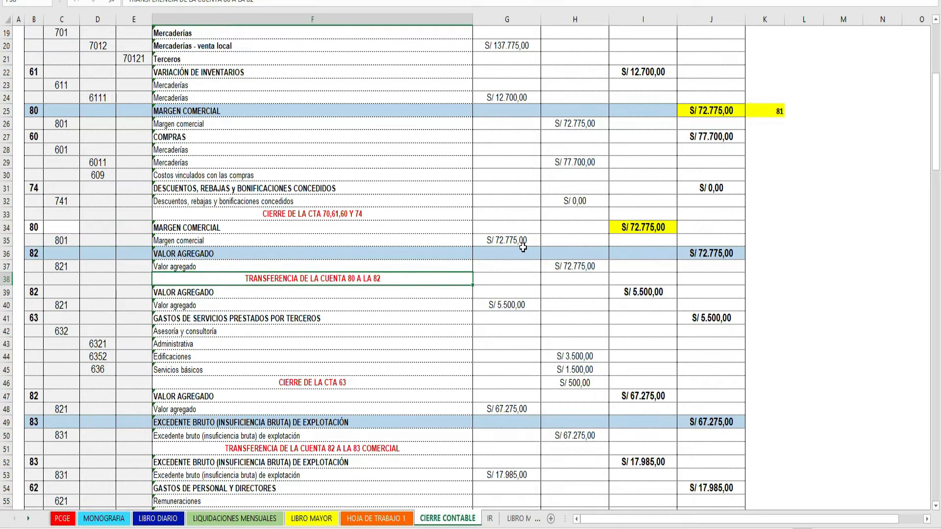
pyautogui.doubleClick(514, 240)
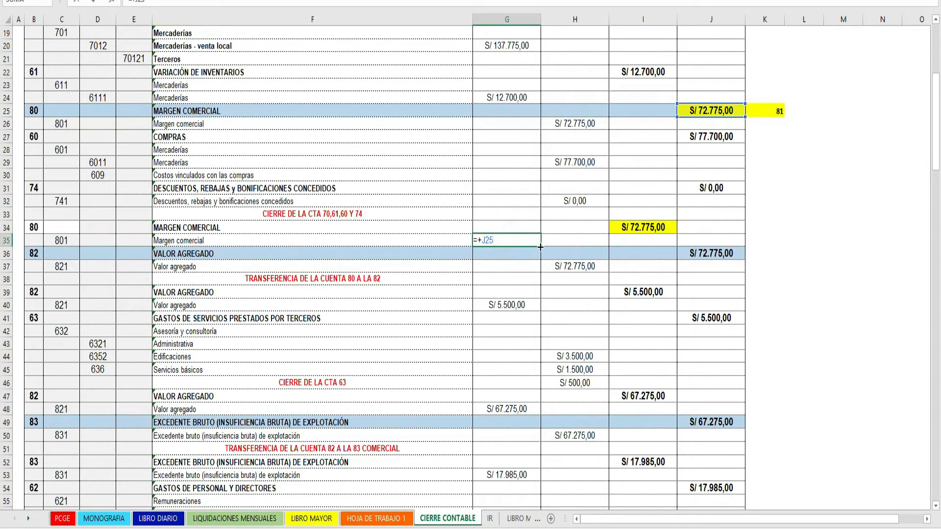
pyautogui.press('Return')
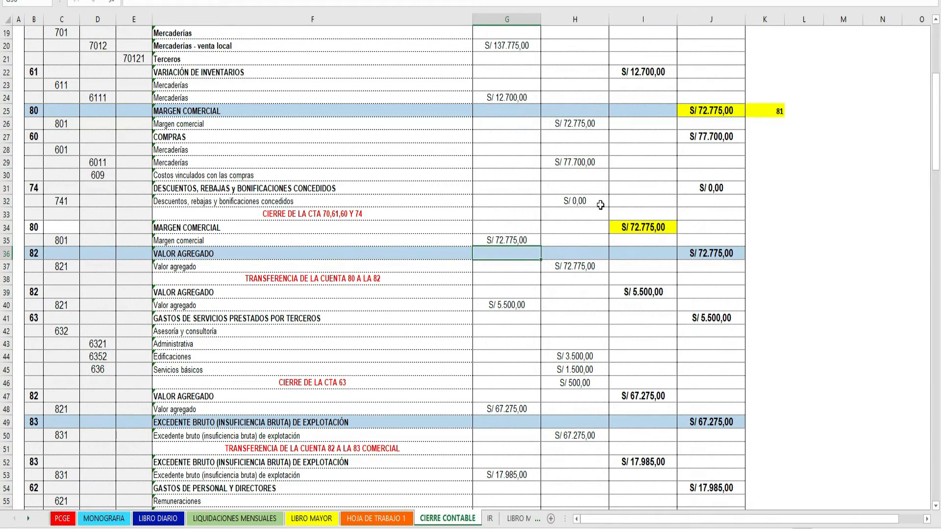
pyautogui.click(306, 212)
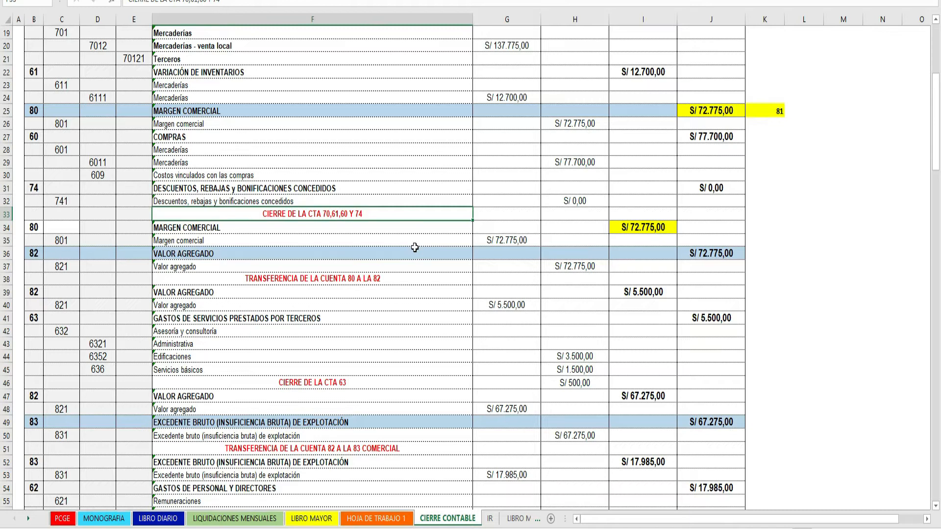
# Locate the CIERRE DE LA CTA 63 entry and examine the account 63 lines in rows 41 to 45.
pyautogui.scroll(-1, 415, 247)
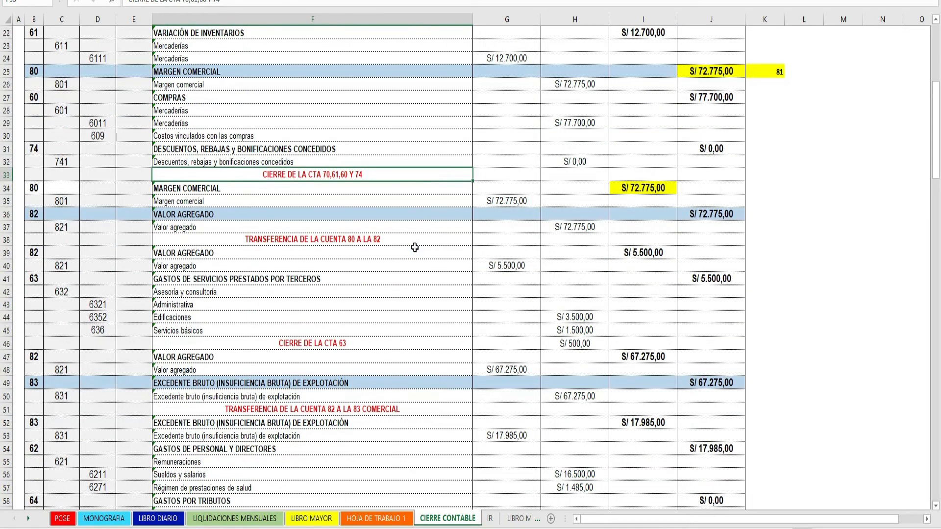
pyautogui.scroll(-2, 371, 262)
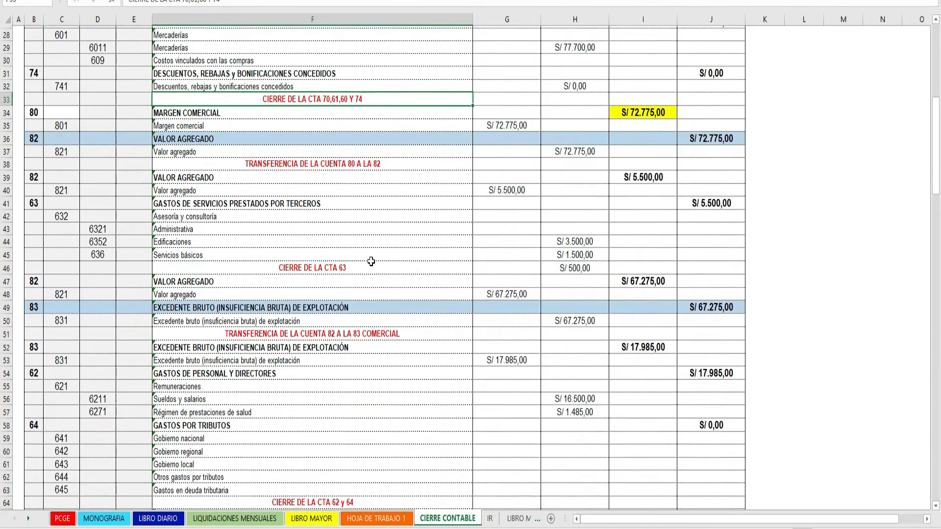
pyautogui.click(347, 265)
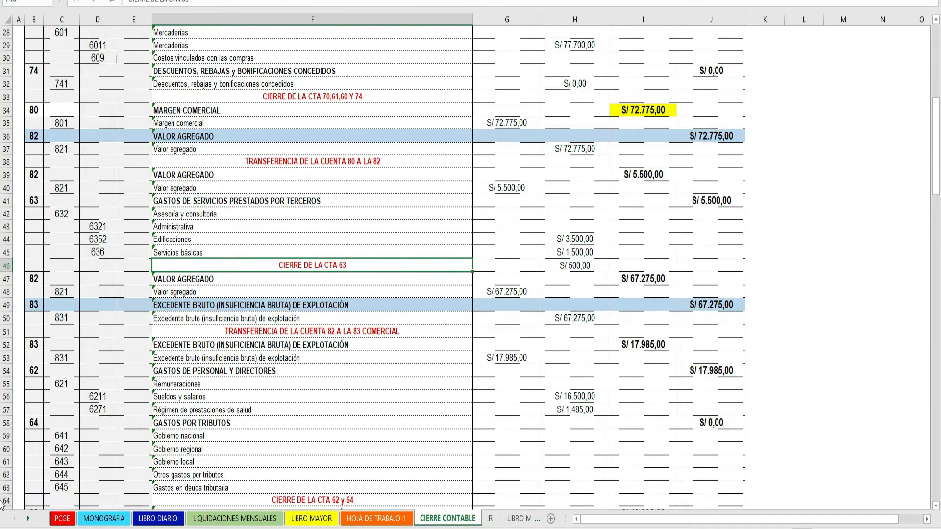
pyautogui.moveTo(6, 201); pyautogui.dragTo(4, 247)
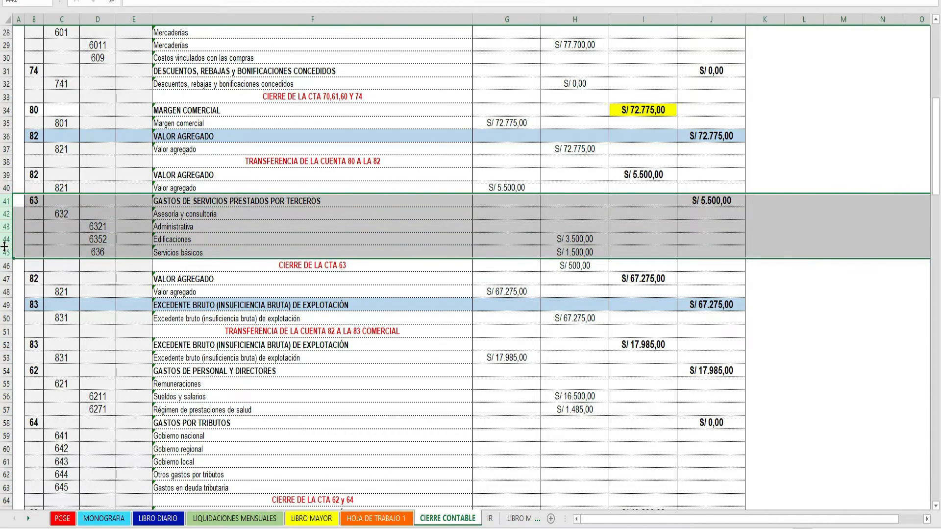
# Compare account 63 in row 22 of HOJA DE TRABAJO 1 with its closing amount in J41 of CIERRE CONTABLE.
pyautogui.click(374, 518)
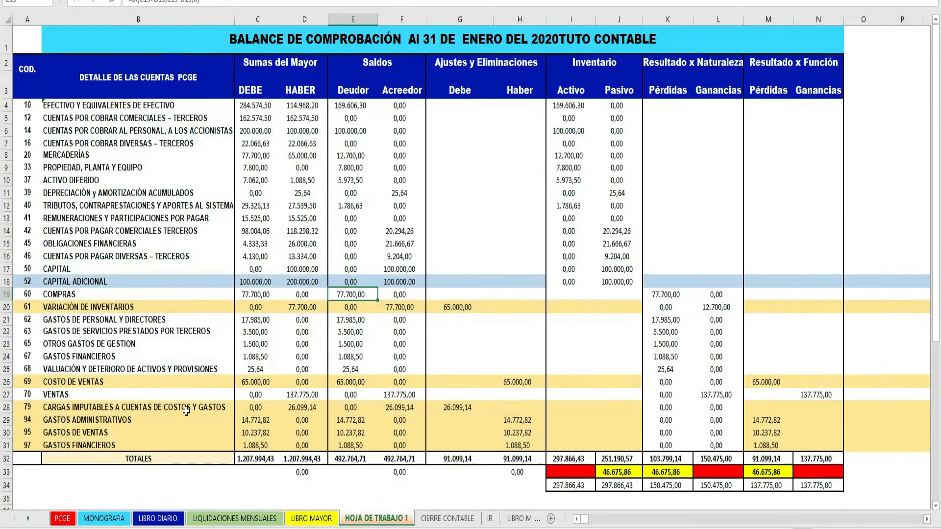
pyautogui.click(6, 332)
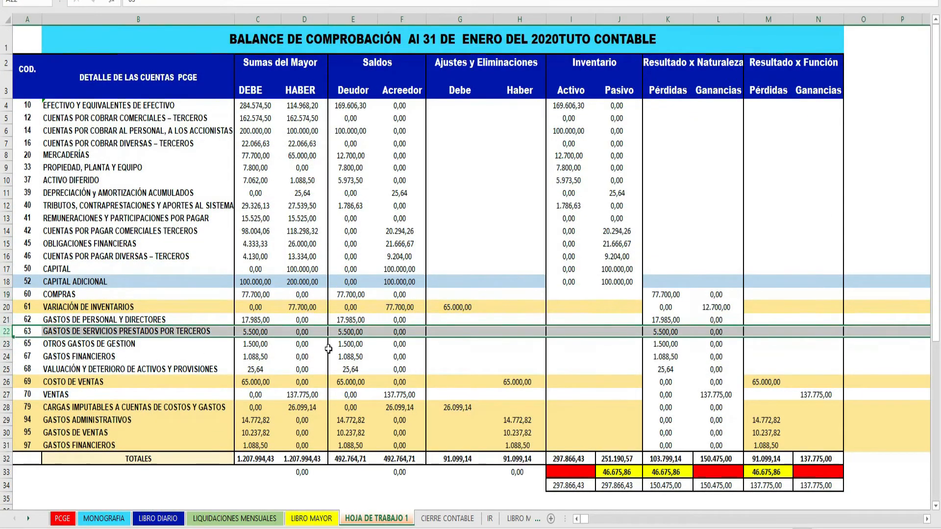
pyautogui.click(448, 518)
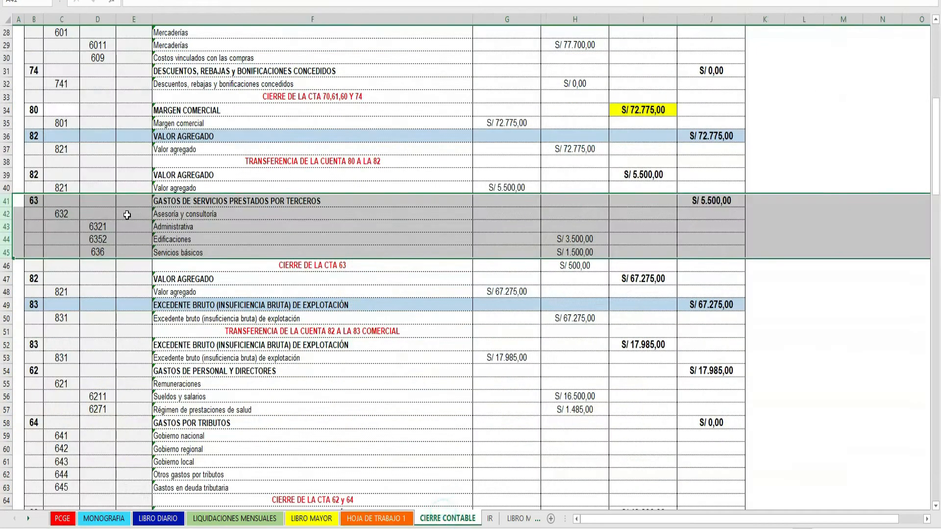
pyautogui.click(708, 200)
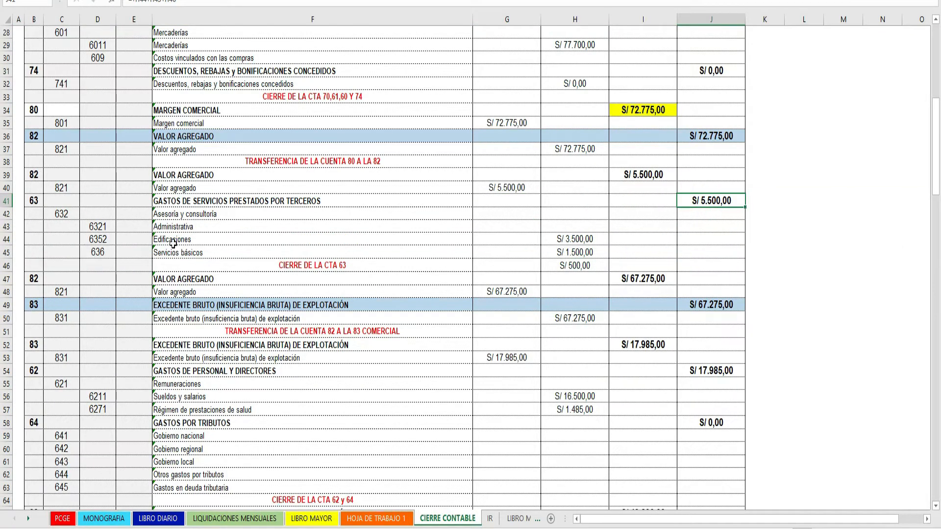
pyautogui.click(312, 266)
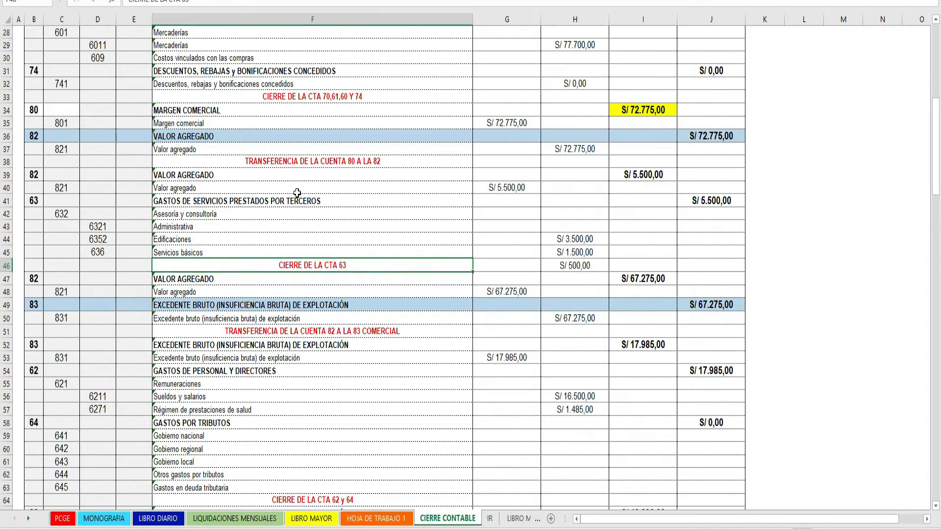
# Examine the transfer from account 82 to 83 and trace the account 821 debit formula in G48 to its source cells.
pyautogui.scroll(-1, 247, 289)
pyautogui.click(245, 293)
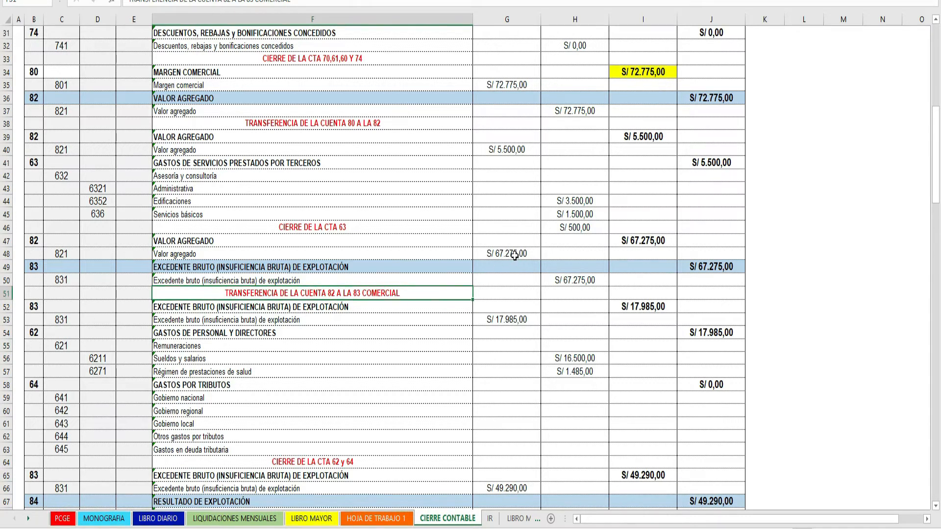
pyautogui.doubleClick(514, 256)
pyautogui.scroll(1, 537, 290)
pyautogui.scroll(1, 537, 290)
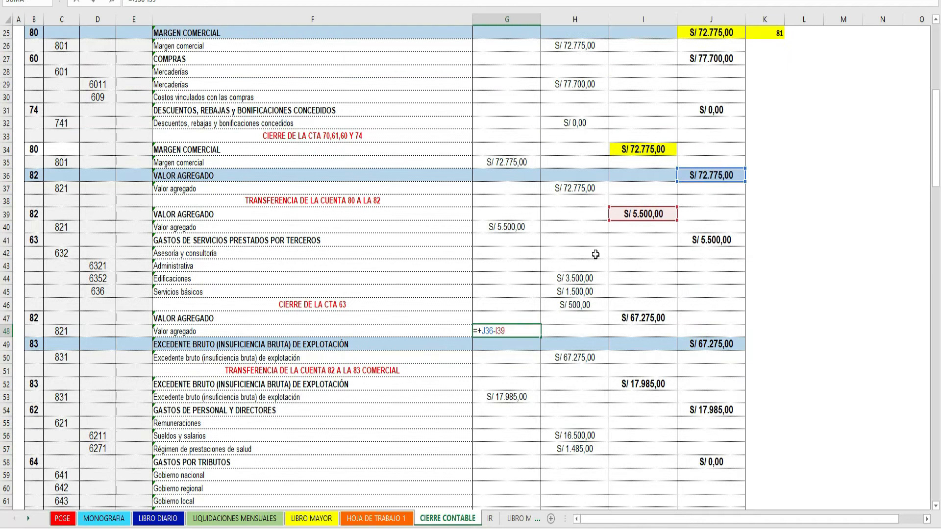
pyautogui.scroll(1, 715, 177)
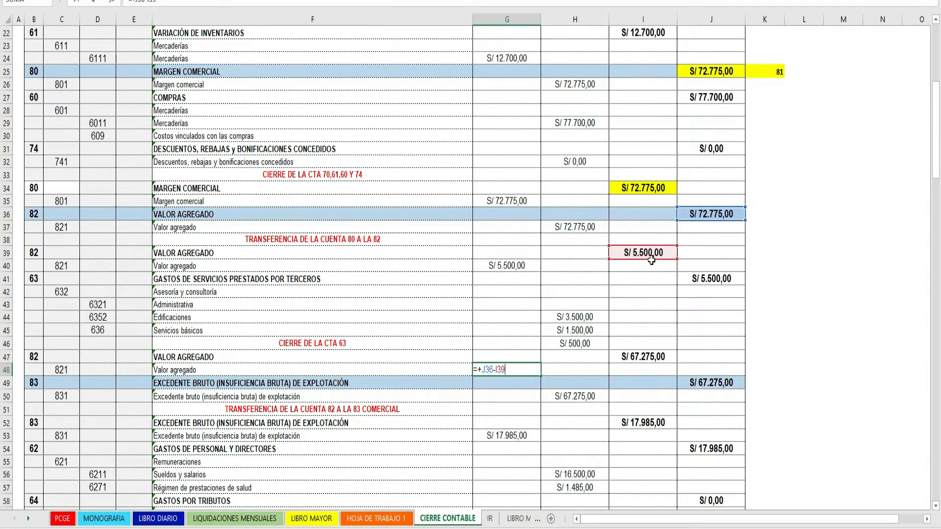
pyautogui.press('Return')
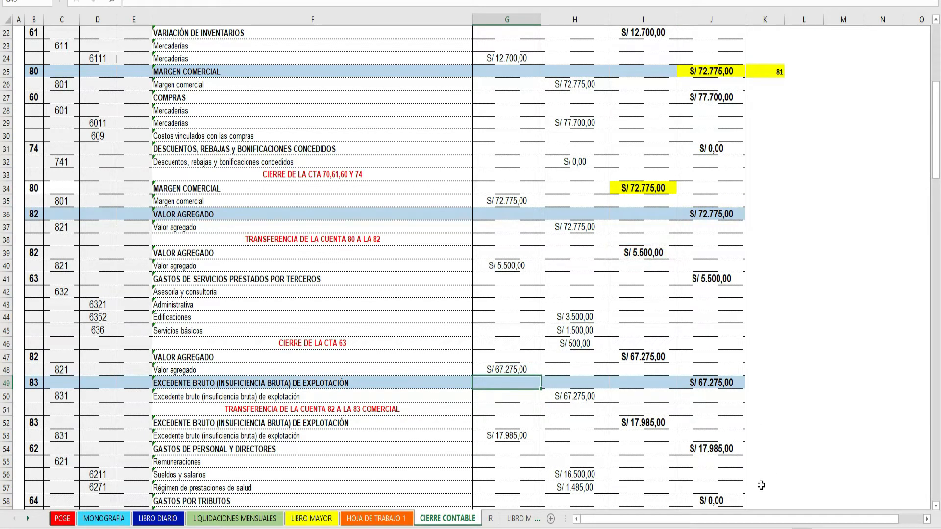
pyautogui.moveTo(760, 519); pyautogui.dragTo(764, 520)
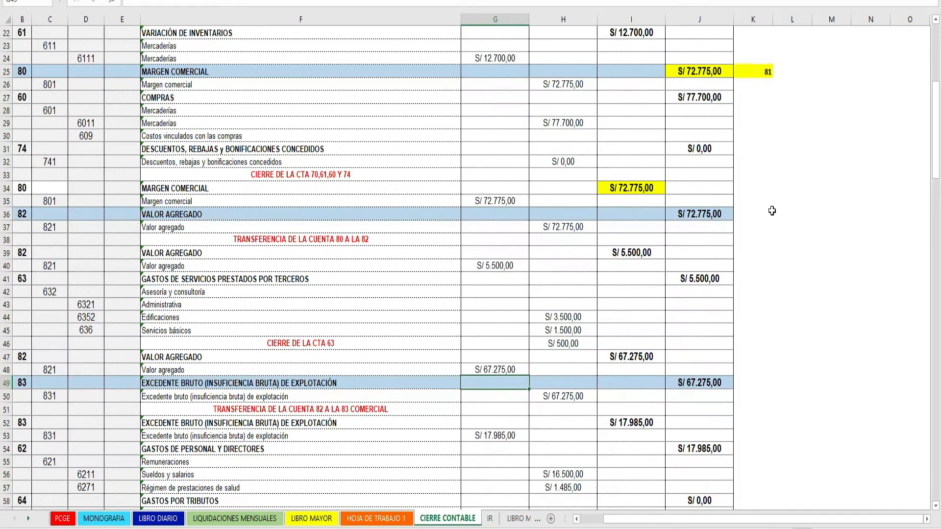
# Enter 82 in L36 as the heading of a T-account beside the VALOR AGREGADO row.
pyautogui.moveTo(768, 213); pyautogui.dragTo(800, 213)
pyautogui.click(803, 214)
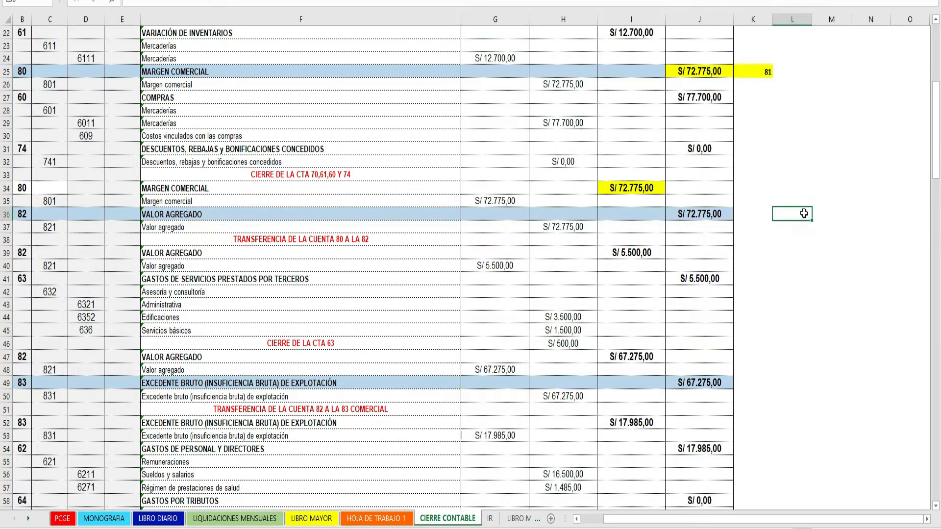
pyautogui.write('82')
pyautogui.hotkey('ctrl', 'Return')
# Fill the account 82 T-account by referencing G40 as the debit in K37 and J36 as the credit in M37.
pyautogui.click(769, 229)
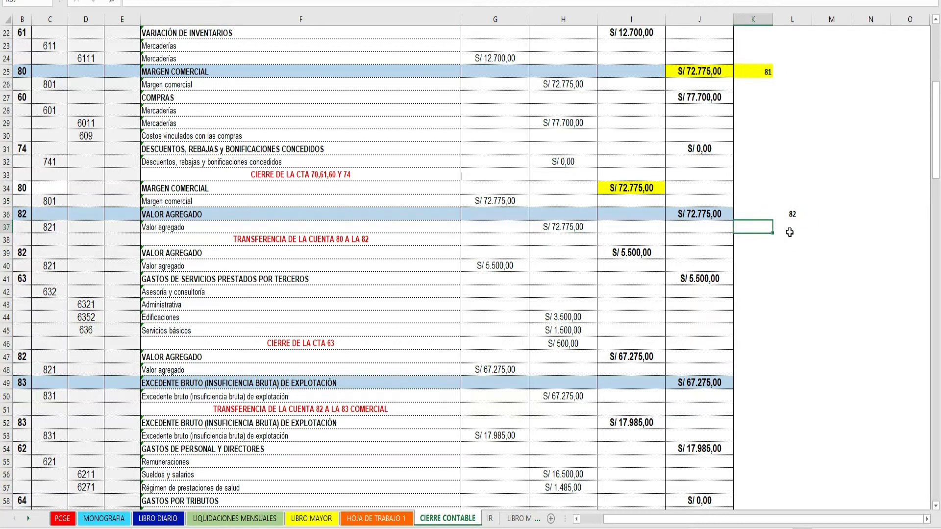
pyautogui.click(791, 232)
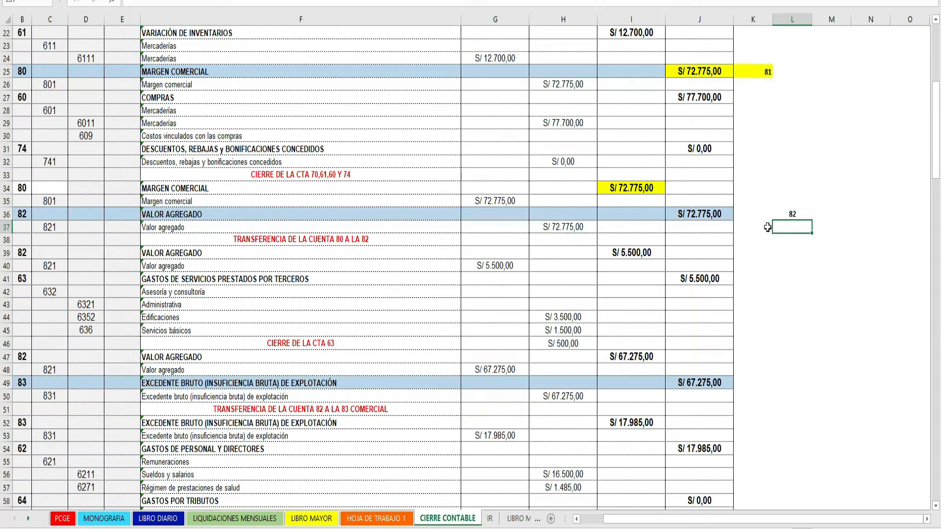
pyautogui.click(767, 227)
pyautogui.write('+')
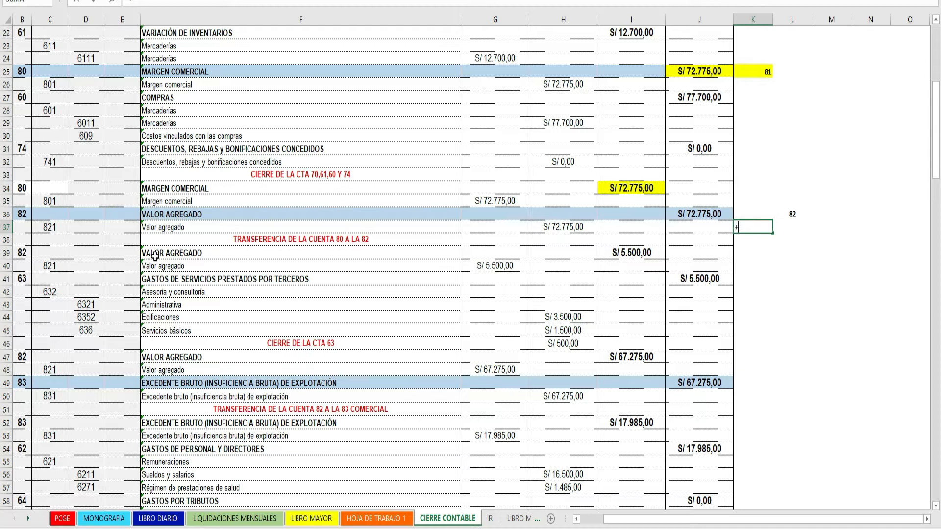
pyautogui.click(497, 269)
pyautogui.press('Return')
pyautogui.click(821, 228)
pyautogui.write('+')
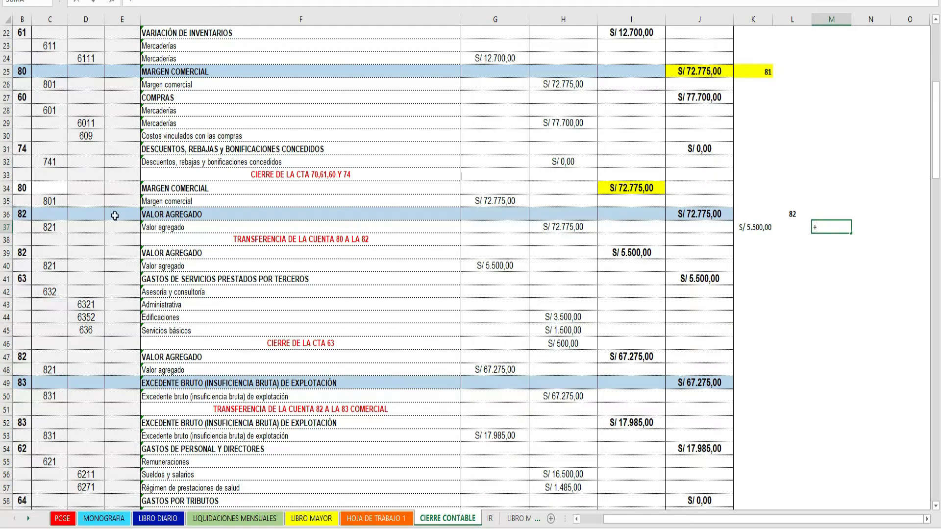
pyautogui.click(698, 215)
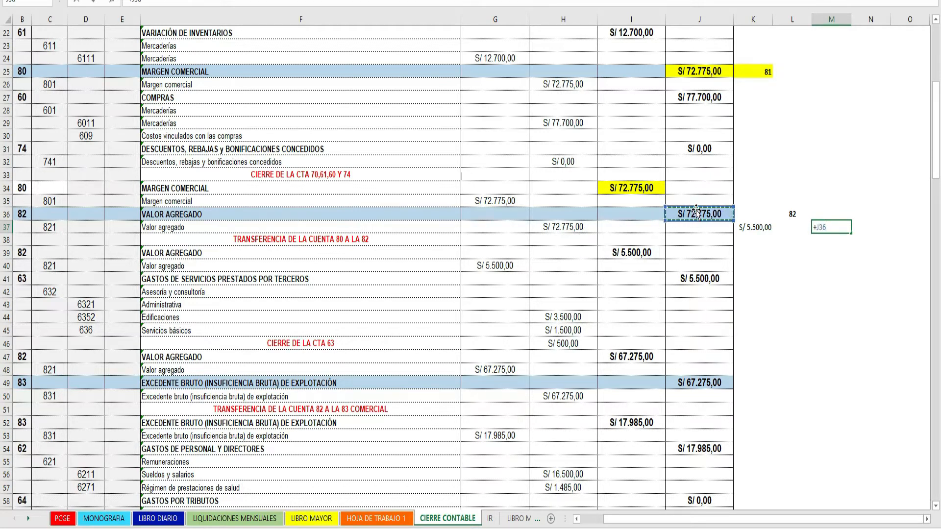
pyautogui.press('Return')
# Calculate the account 82 balance in K39 as M37 minus K37 and compare it with I47.
pyautogui.click(765, 251)
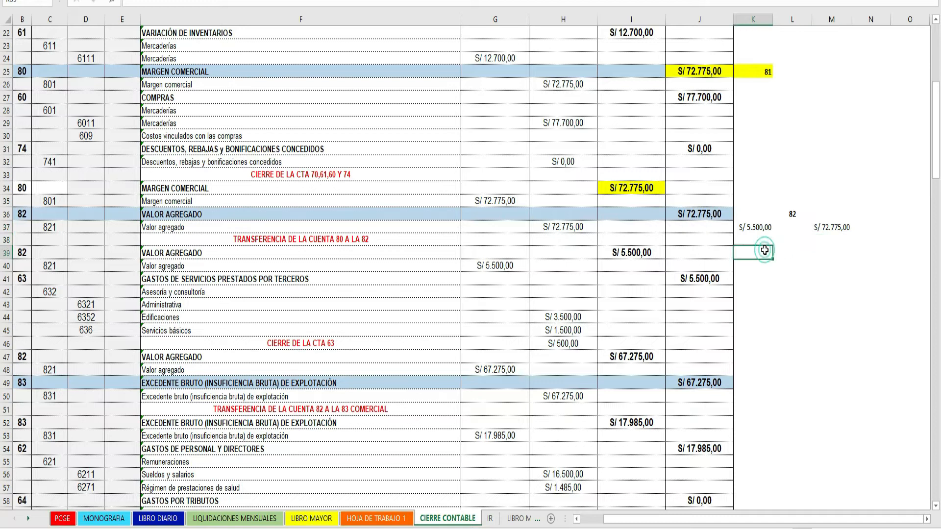
pyautogui.write('+')
pyautogui.click(820, 227)
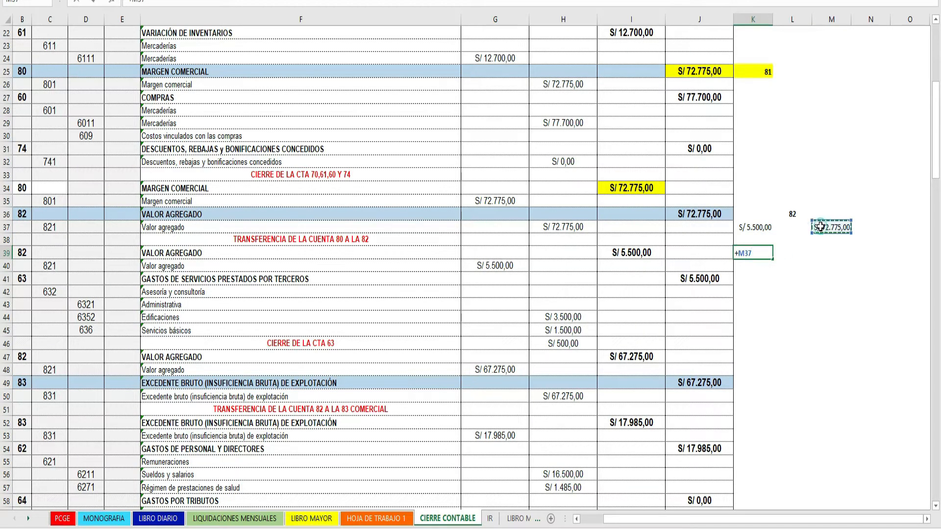
pyautogui.write('-')
pyautogui.click(759, 227)
pyautogui.press('Return')
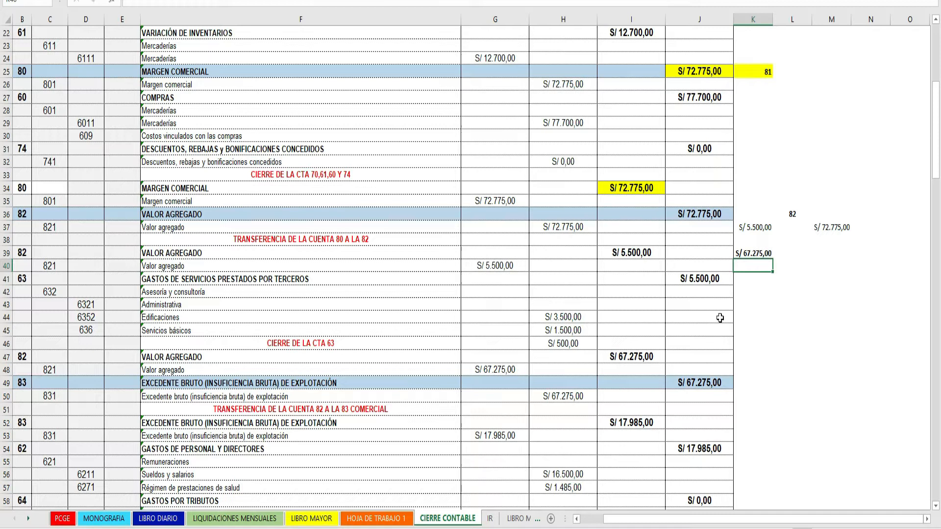
pyautogui.click(629, 357)
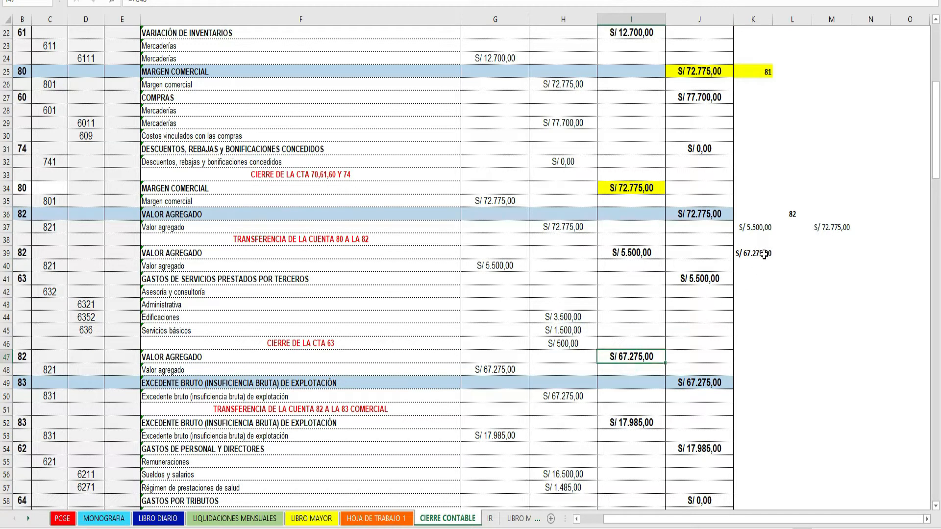
# Locate the CIERRE DE LA CTA 62 y 64 entry and examine account 83 in row 52 and the account 62 lines in rows 54 to 57.
pyautogui.scroll(-1, 688, 311)
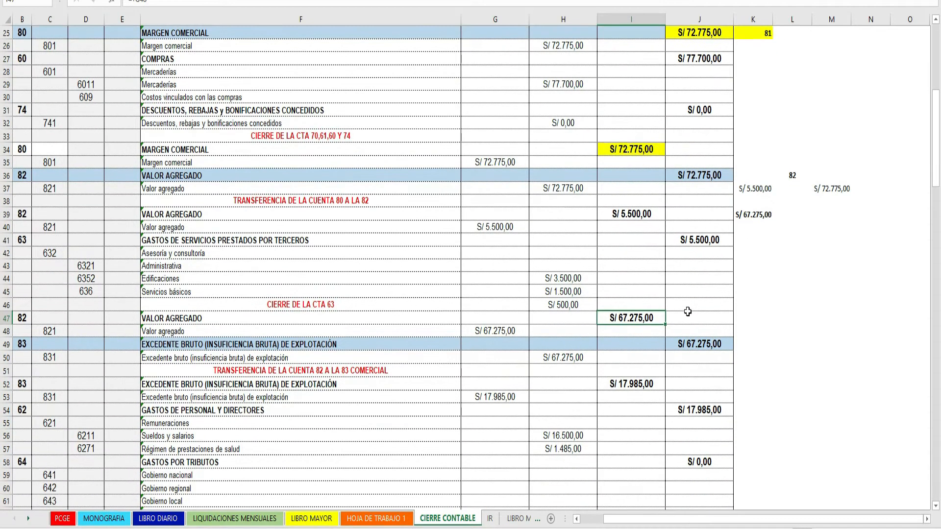
pyautogui.scroll(-1, 688, 312)
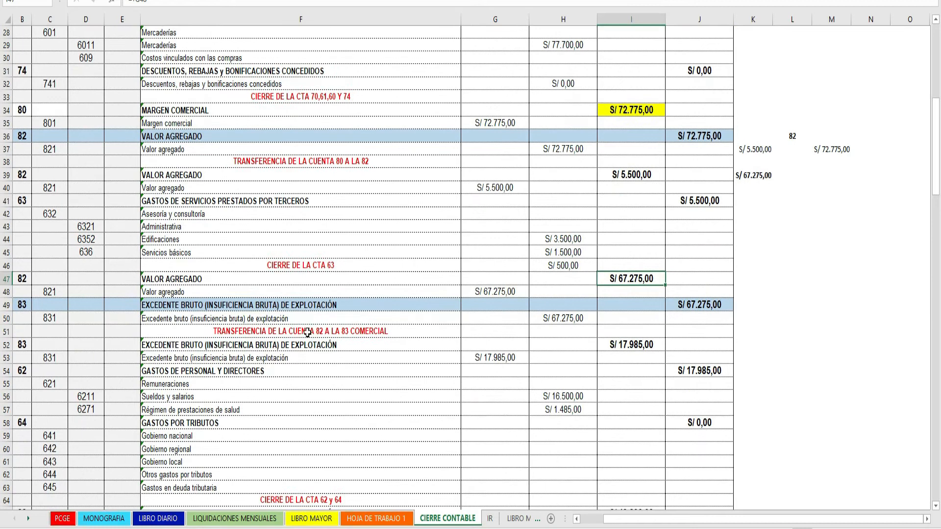
pyautogui.scroll(-1, 307, 333)
pyautogui.scroll(-2, 348, 294)
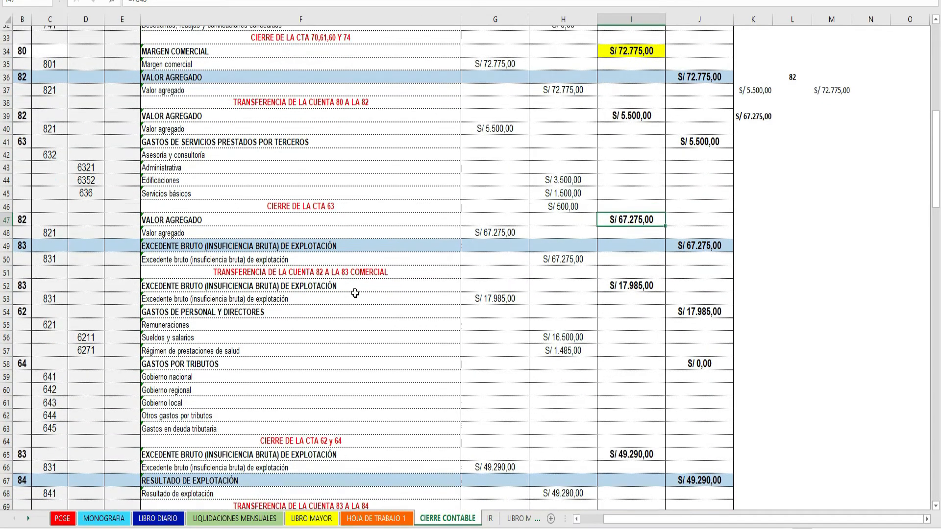
pyautogui.scroll(-1, 329, 349)
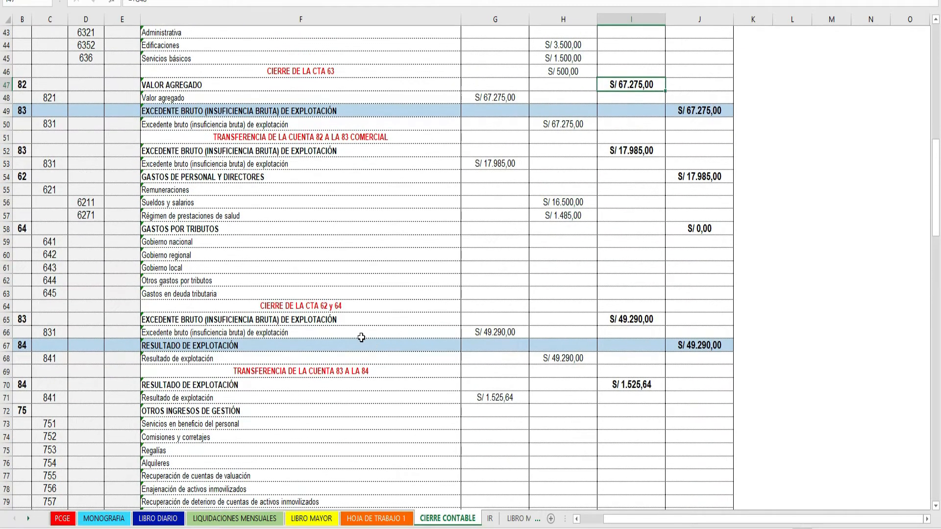
pyautogui.click(329, 306)
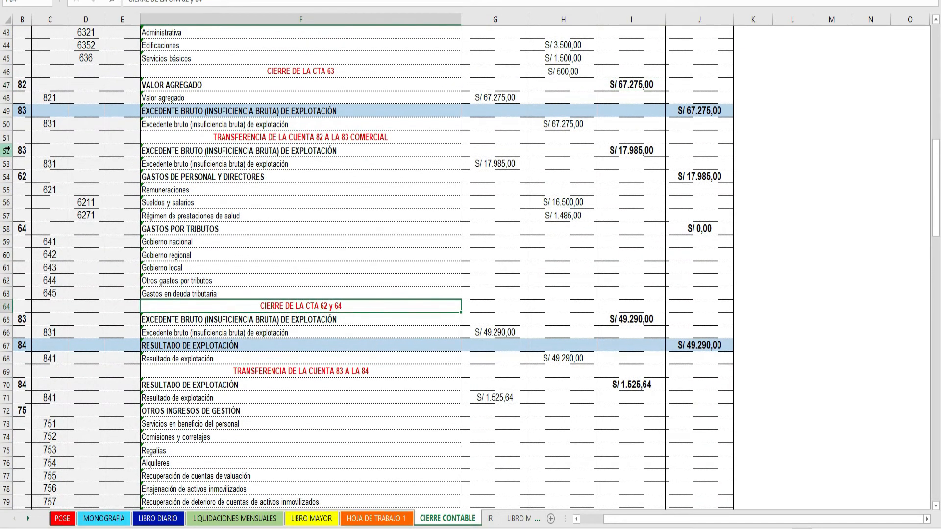
pyautogui.click(7, 151)
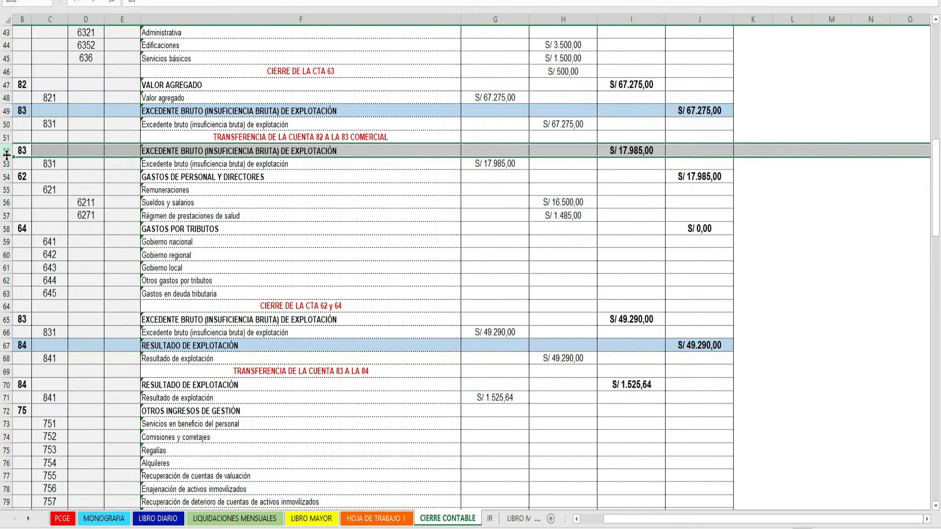
pyautogui.click(349, 306)
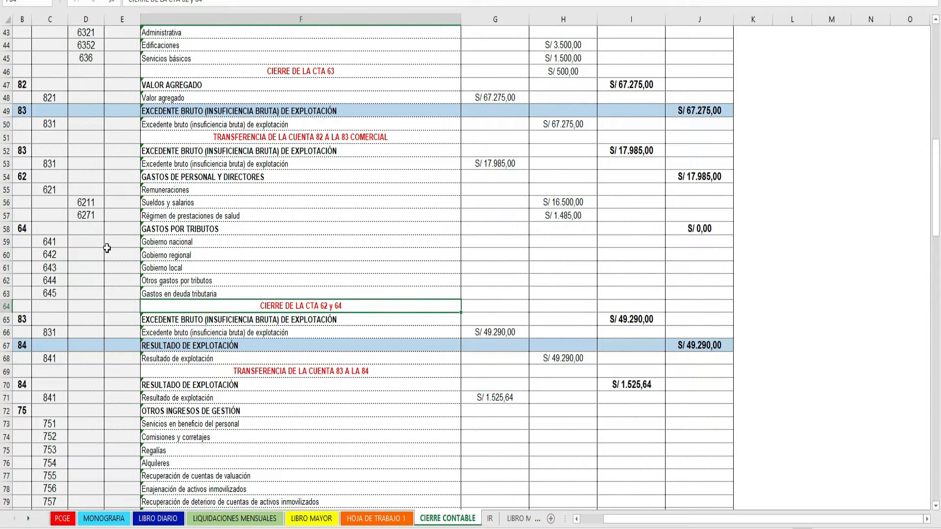
pyautogui.click(7, 151)
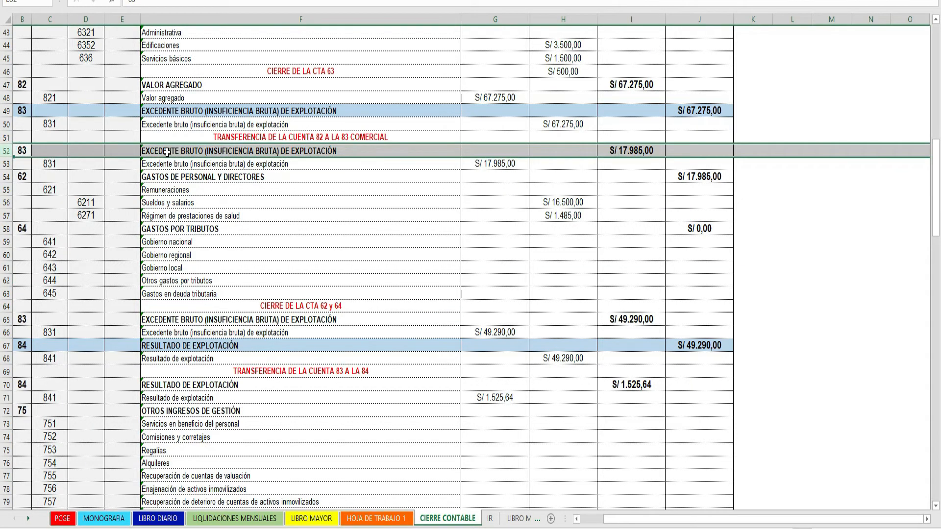
pyautogui.click(167, 152)
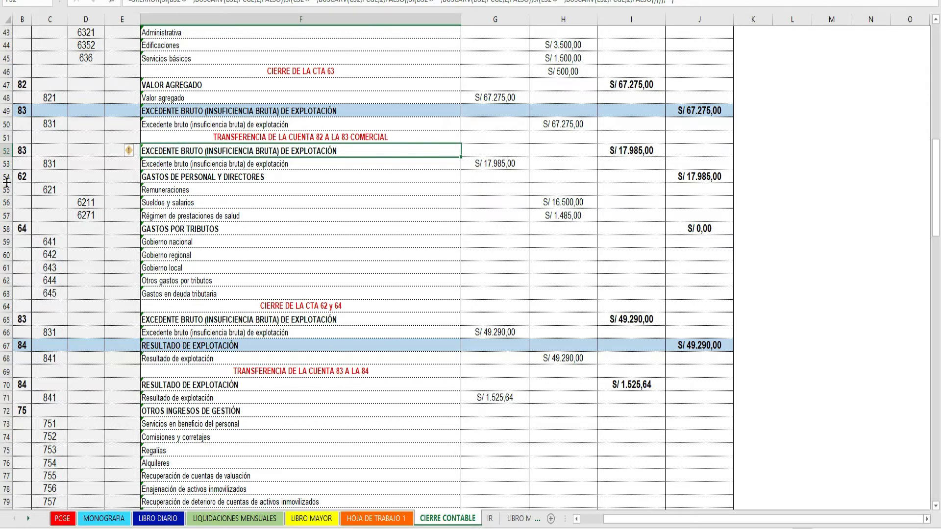
pyautogui.moveTo(7, 177); pyautogui.dragTo(9, 214)
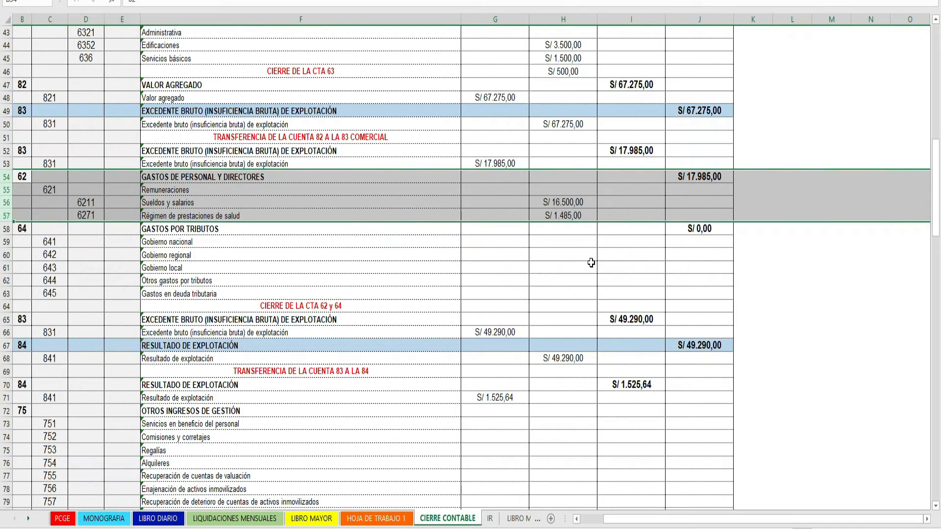
# Compare account 62 in row 21 of HOJA DE TRABAJO 1 with its closing amount in J54 of CIERRE CONTABLE.
pyautogui.click(375, 519)
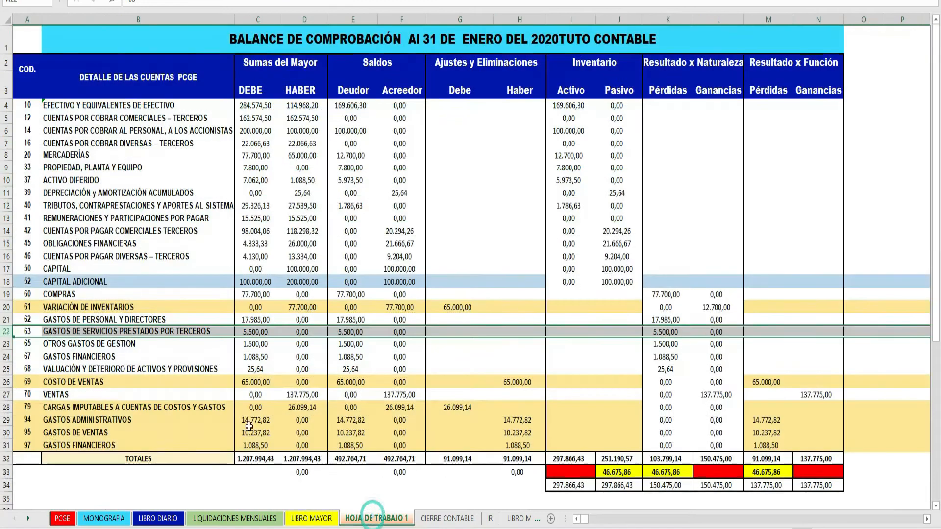
pyautogui.click(6, 320)
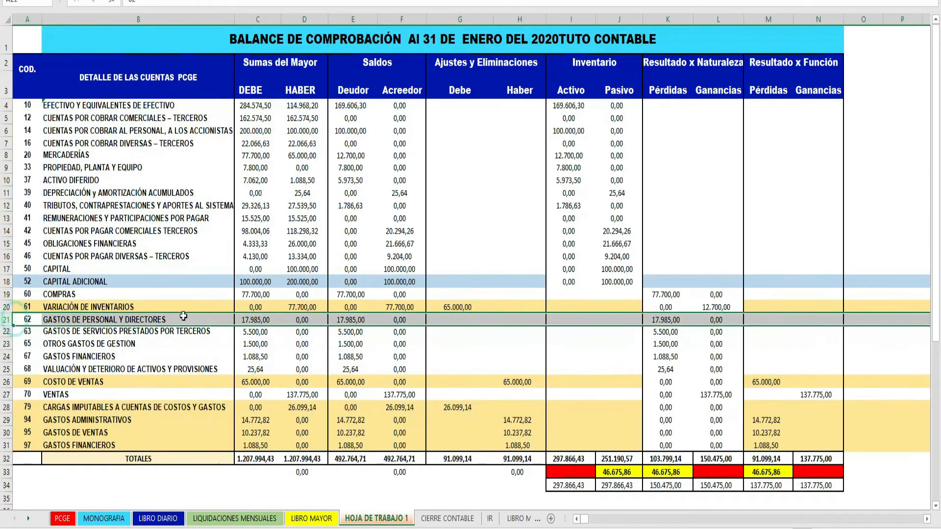
pyautogui.click(264, 321)
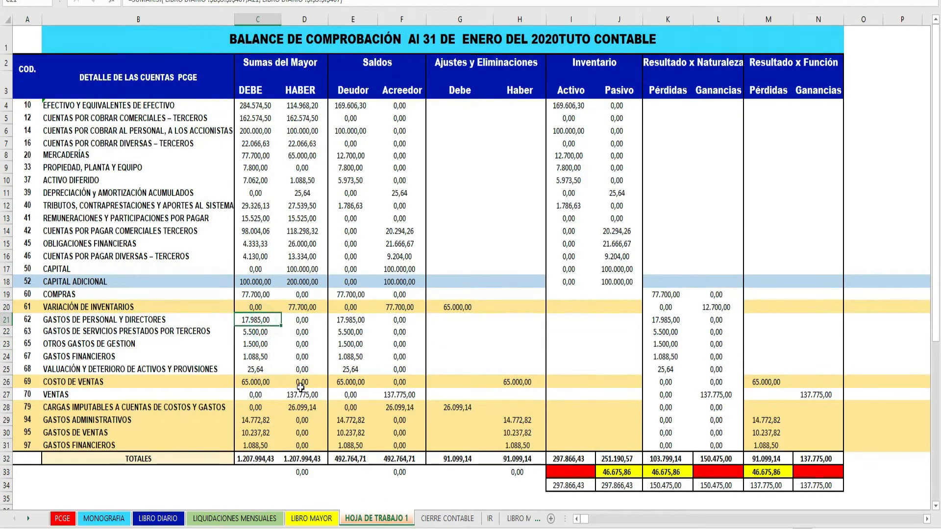
pyautogui.click(449, 518)
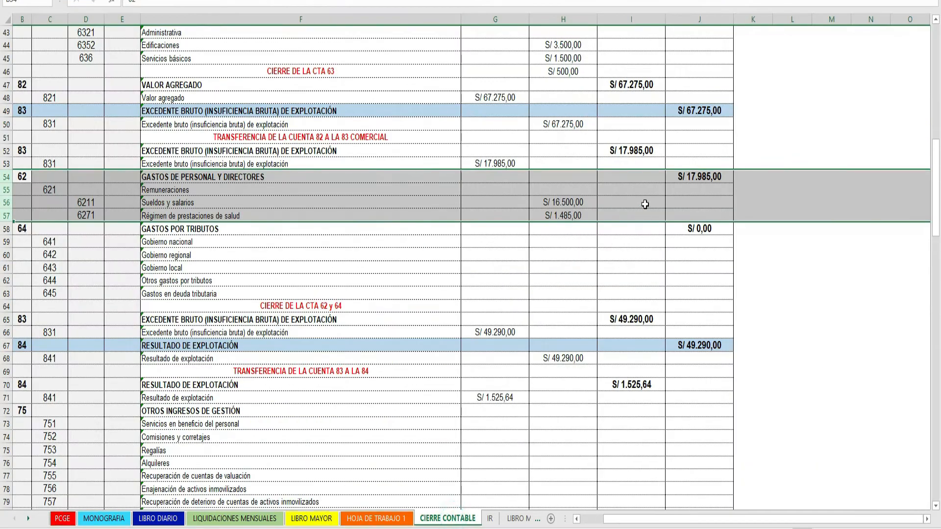
pyautogui.click(708, 178)
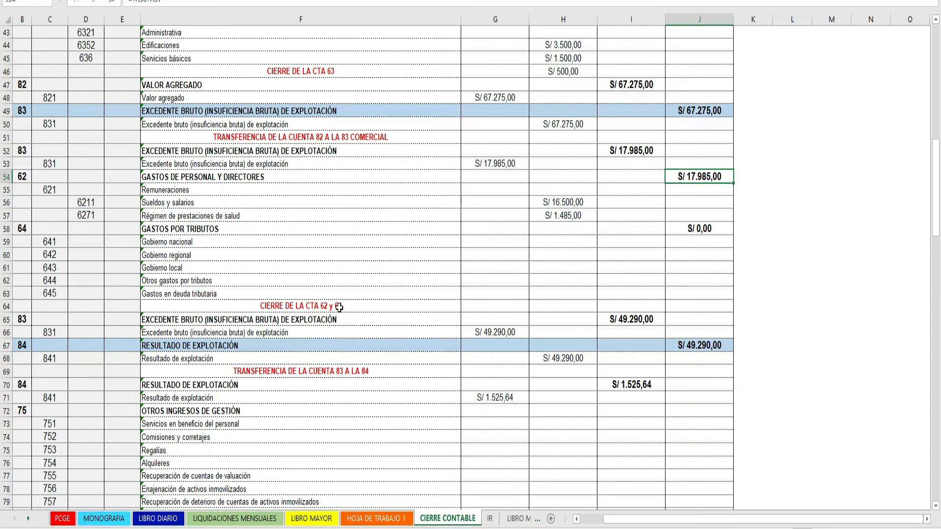
# Examine the transfer from account 83 to 84 and trace the account 831 debit formula in G66 to its source cells.
pyautogui.click(296, 373)
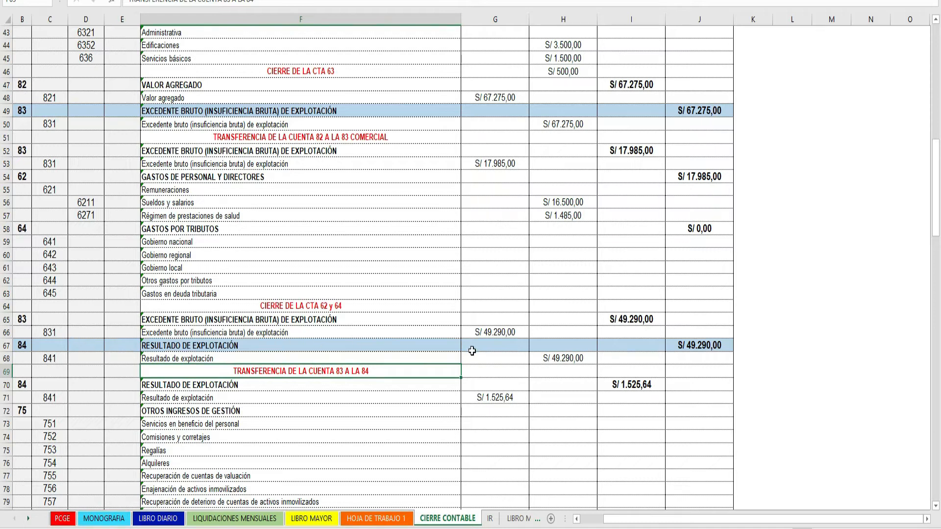
pyautogui.doubleClick(491, 329)
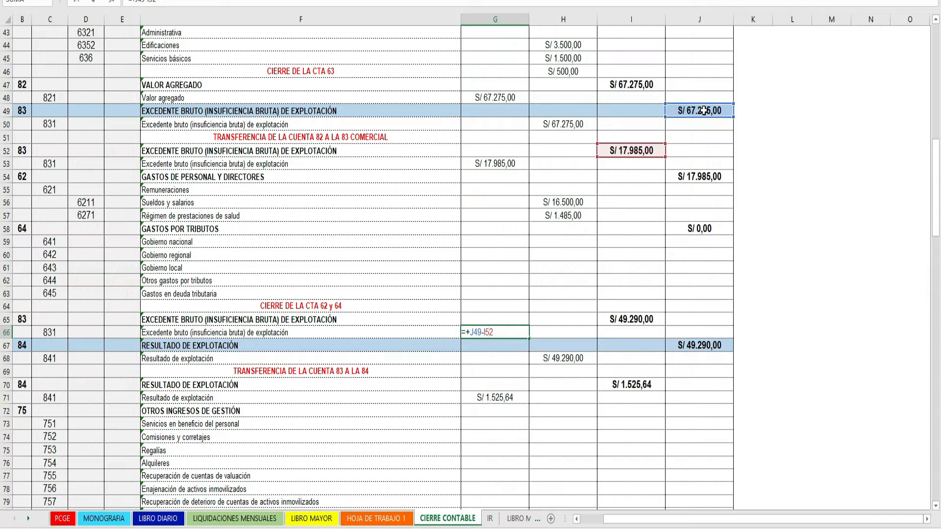
pyautogui.press('Return')
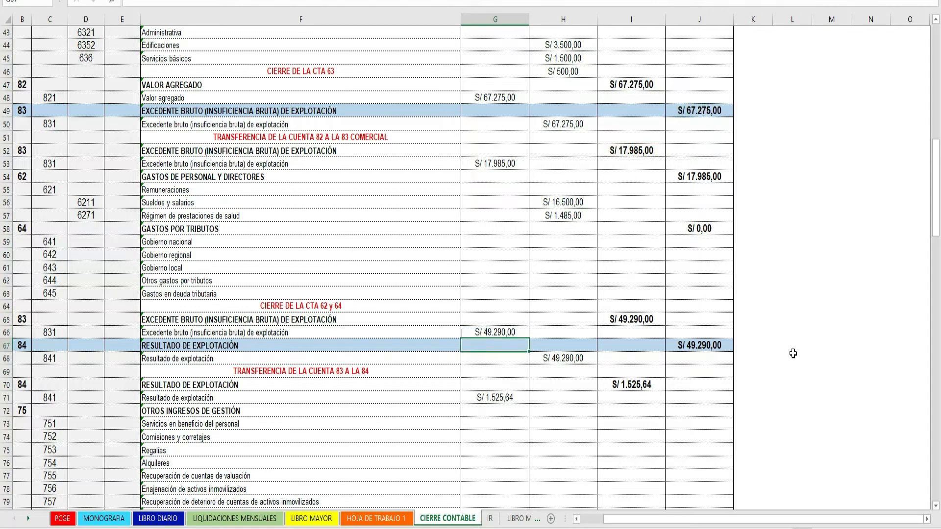
pyautogui.click(489, 333)
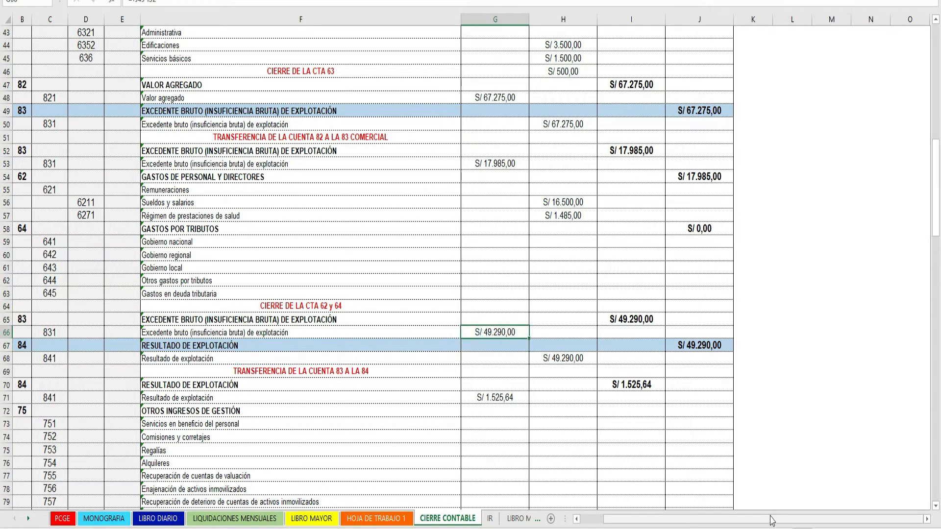
# Apply outside borders to the account 82 T-account range K36:M40.
pyautogui.scroll(4, 807, 349)
pyautogui.scroll(1, 807, 349)
pyautogui.moveTo(755, 136); pyautogui.dragTo(835, 188)
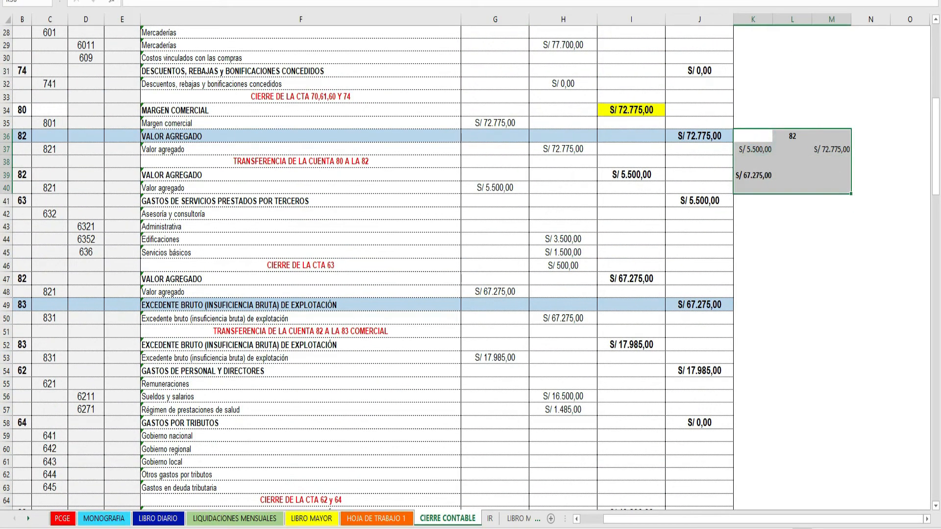
pyautogui.click(134, 1)
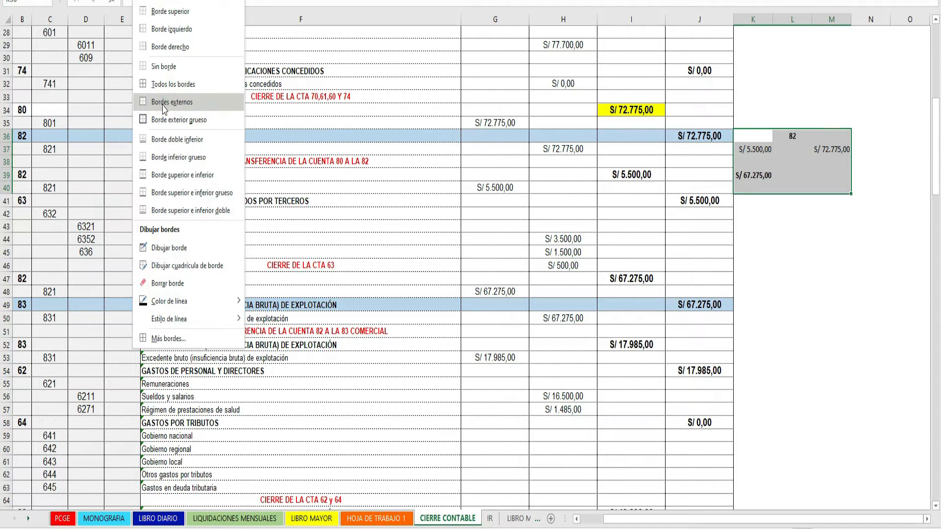
pyautogui.click(186, 96)
# Outline the T-account's heading row K36:M36 and its middle column L36:L40 with outside borders.
pyautogui.moveTo(755, 136); pyautogui.dragTo(828, 138)
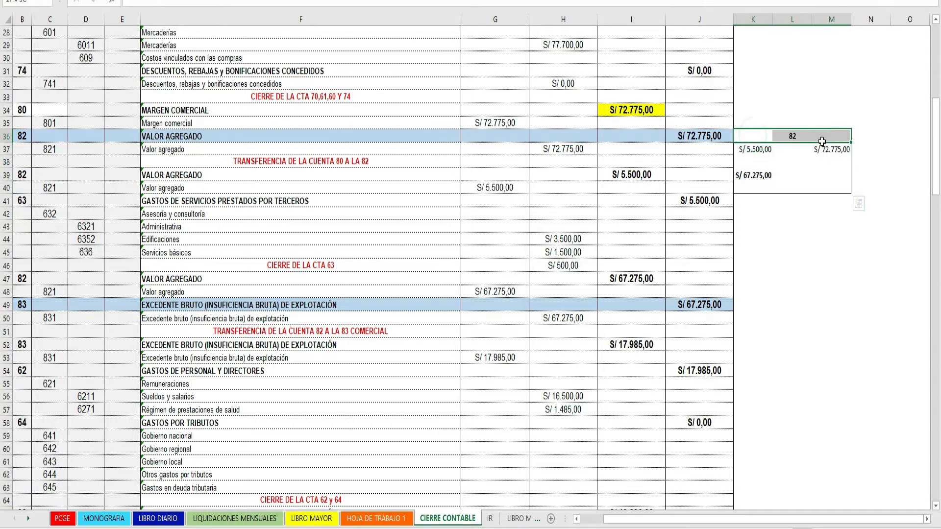
pyautogui.click(784, 136)
pyautogui.moveTo(793, 135); pyautogui.dragTo(794, 188)
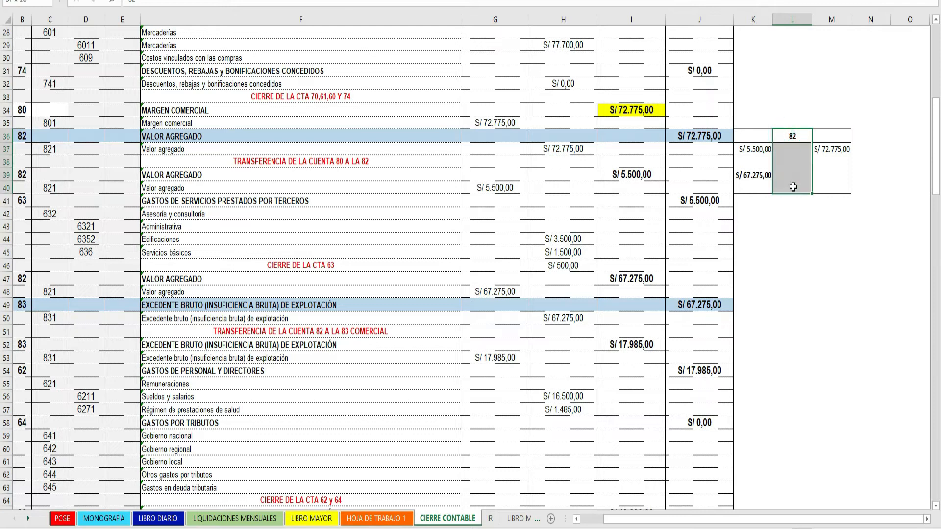
pyautogui.click(793, 252)
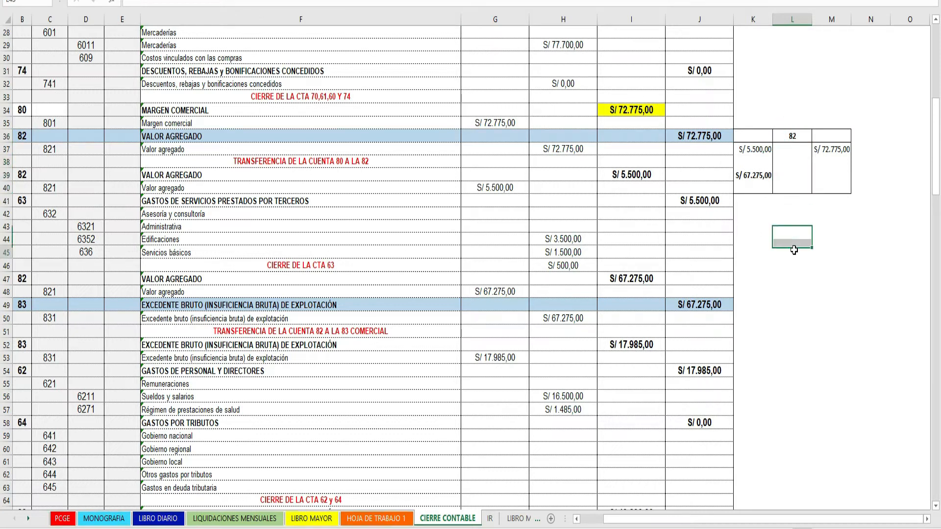
pyautogui.scroll(-3, 701, 339)
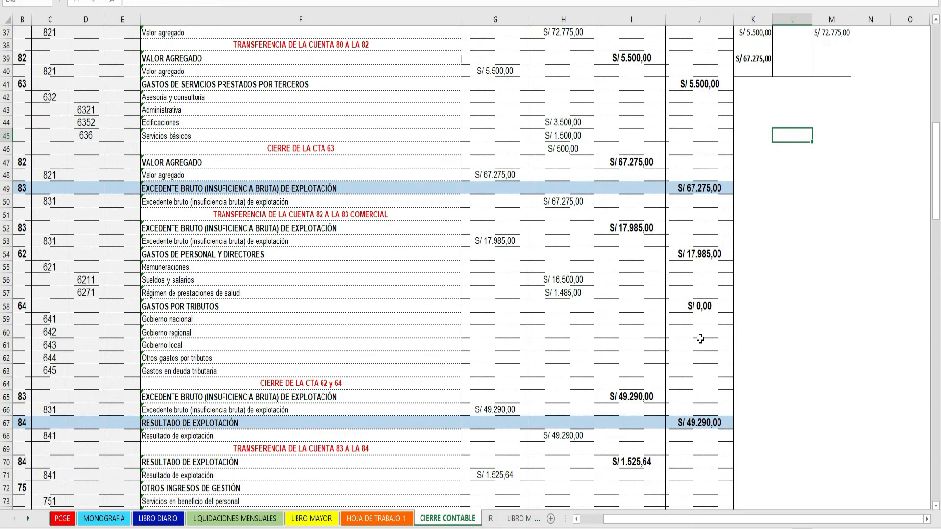
# Check account 83's closing amount in I65 and locate the closing entry for accounts 75, 76, 65, 66 and 68 in row 108.
pyautogui.scroll(-2, 700, 339)
pyautogui.click(642, 320)
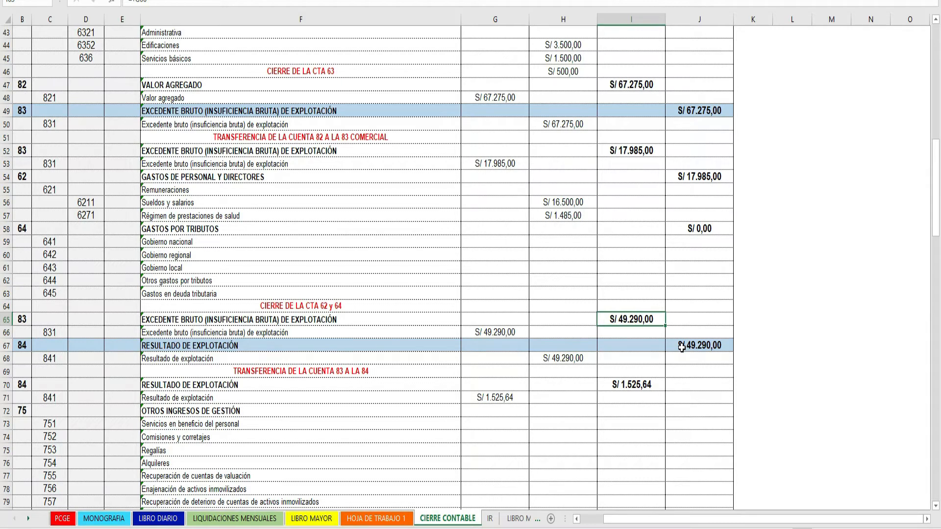
pyautogui.scroll(-1, 682, 347)
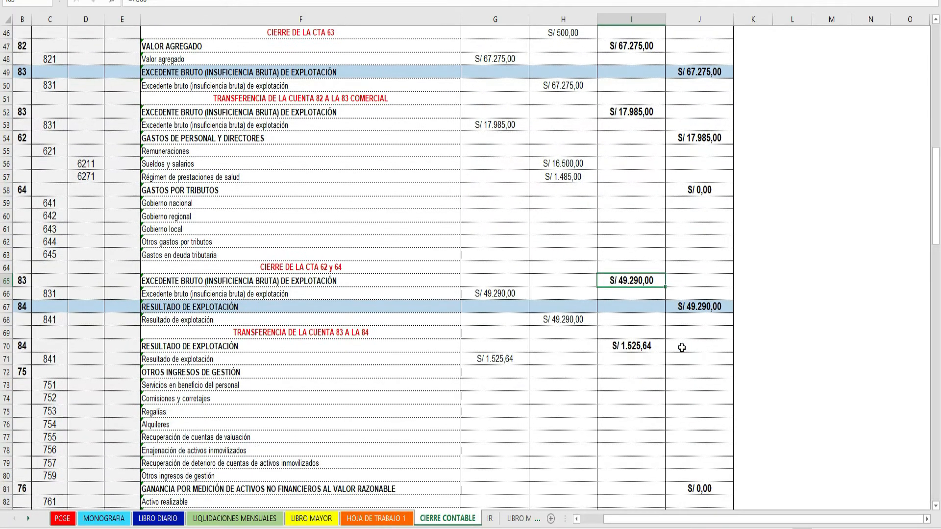
pyautogui.scroll(-4, 689, 347)
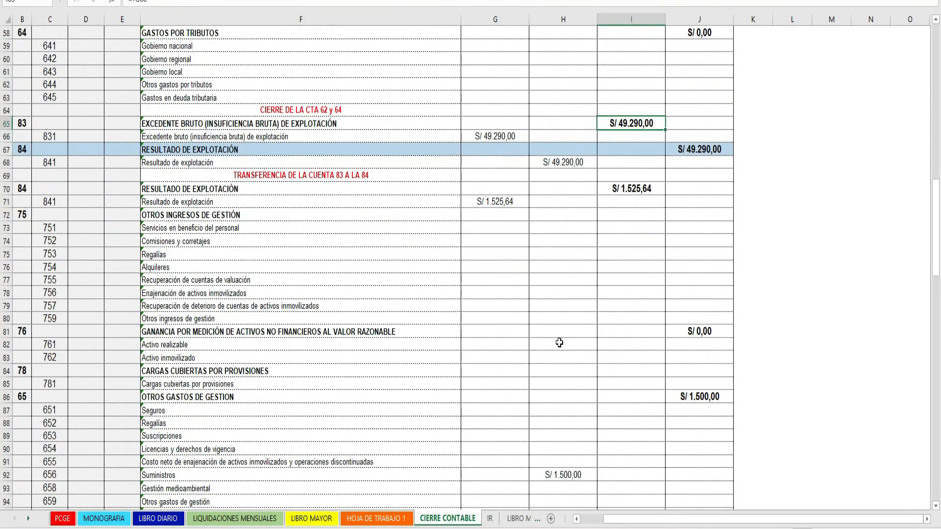
pyautogui.scroll(-7, 360, 321)
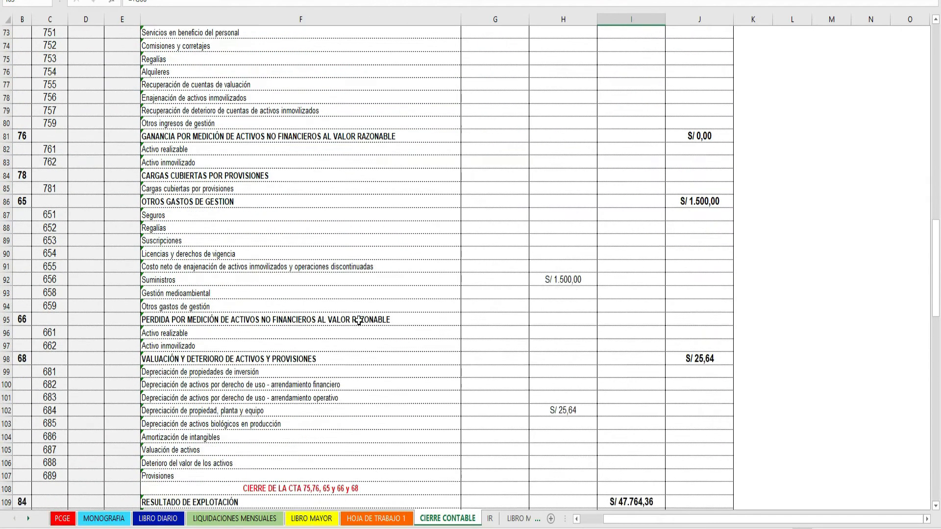
pyautogui.click(281, 413)
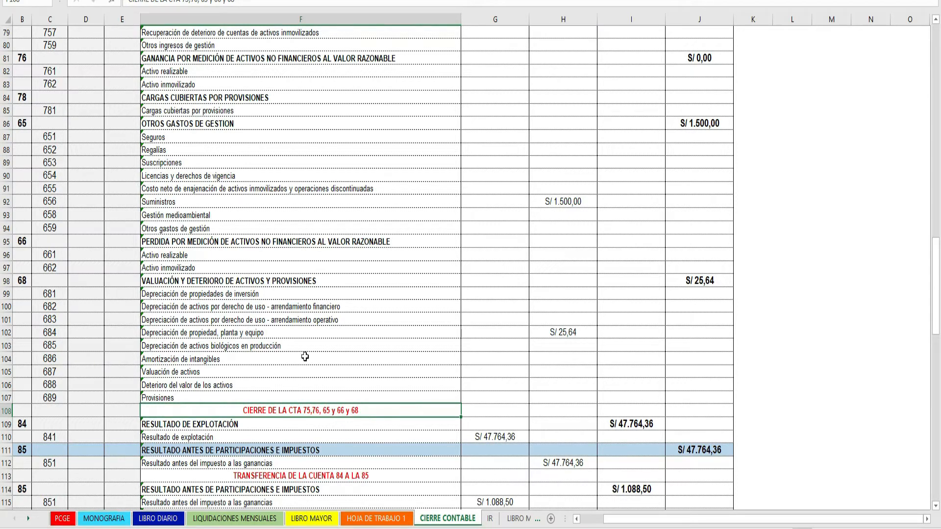
pyautogui.scroll(-1, 361, 359)
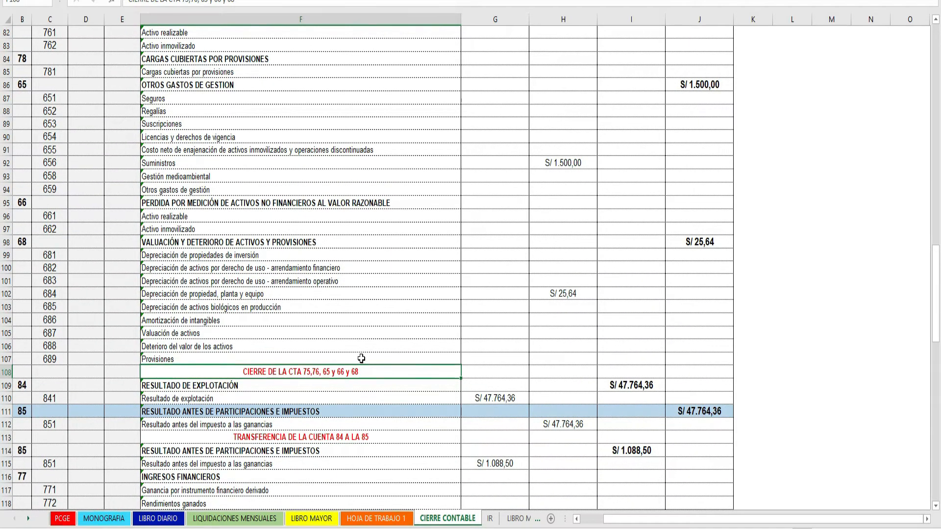
# Review the accounts in rows 70 to 107, selecting the account 65 rows 86 to 93 and the account 684 depreciation row 102.
pyautogui.scroll(3, 361, 358)
pyautogui.scroll(2, 79, 228)
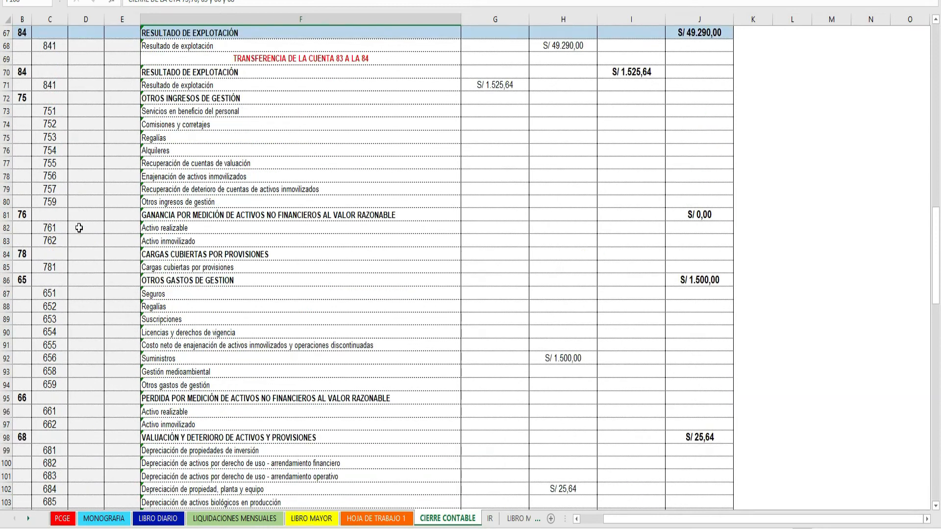
pyautogui.scroll(-3, 166, 255)
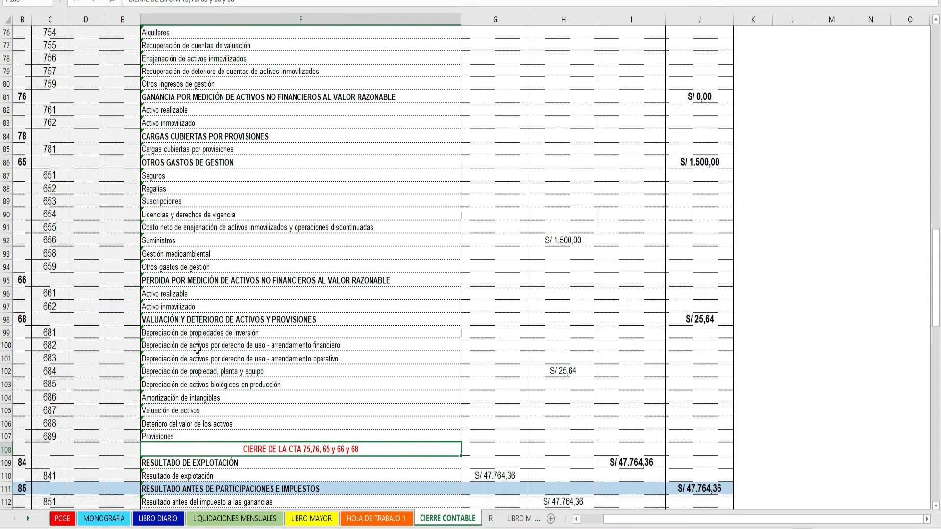
pyautogui.scroll(2, 143, 302)
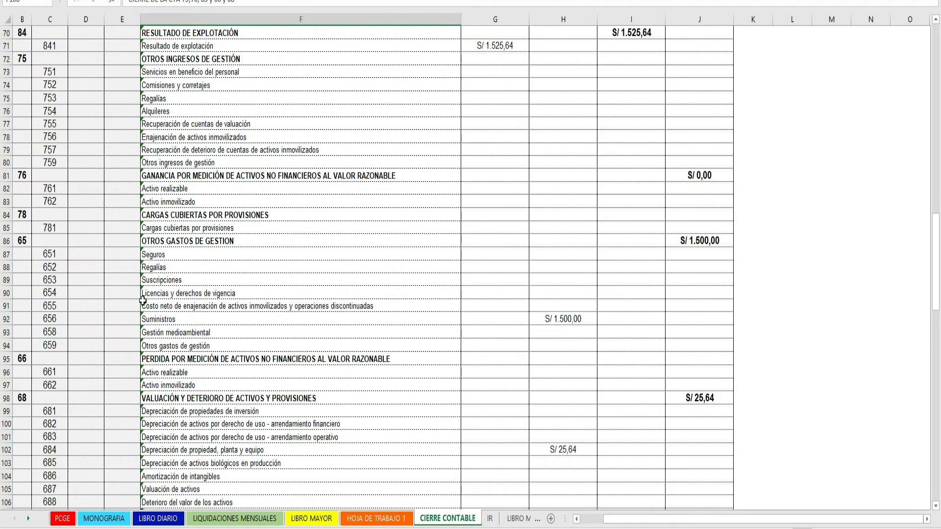
pyautogui.scroll(3, 142, 300)
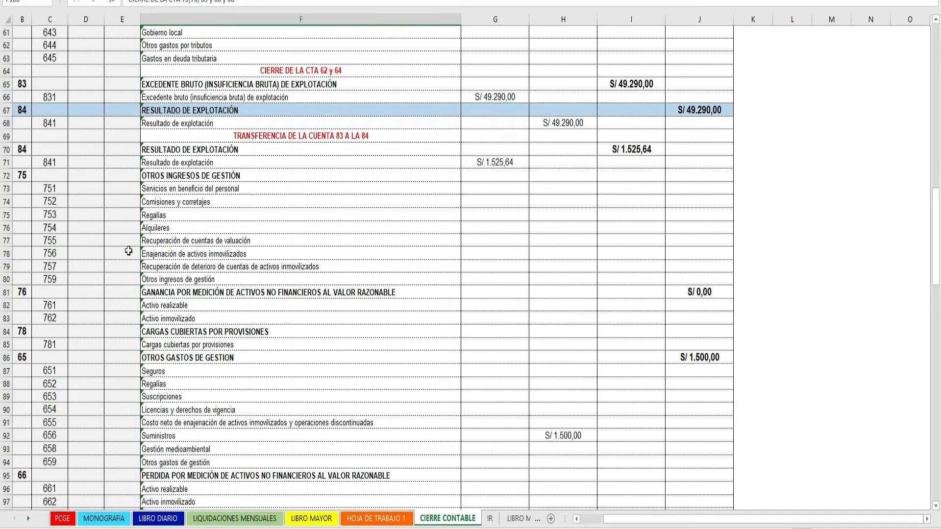
pyautogui.scroll(-2, 128, 251)
pyautogui.scroll(-1, 125, 281)
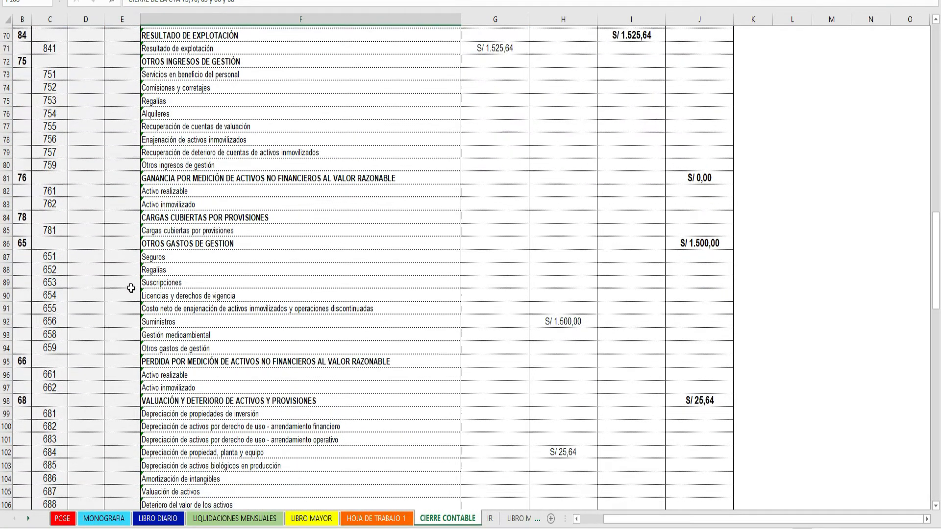
pyautogui.moveTo(7, 240); pyautogui.dragTo(7, 332)
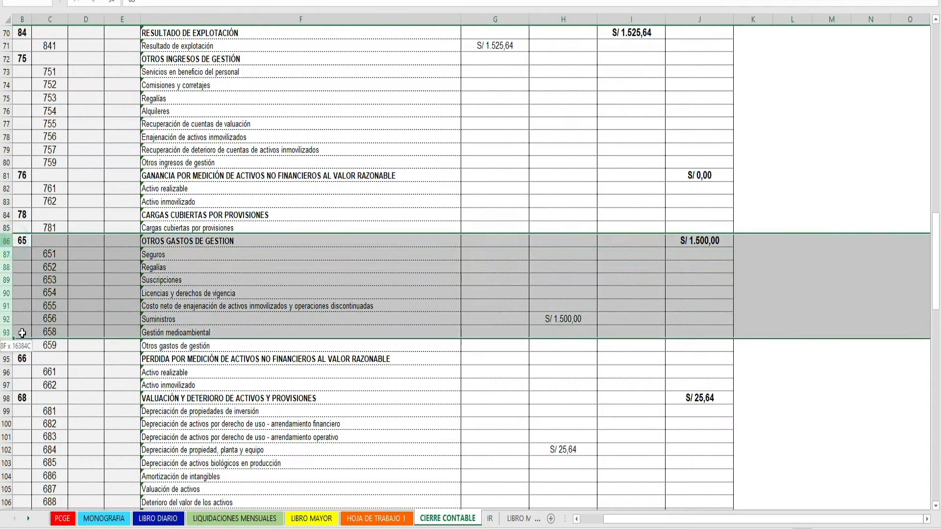
pyautogui.scroll(-2, 432, 351)
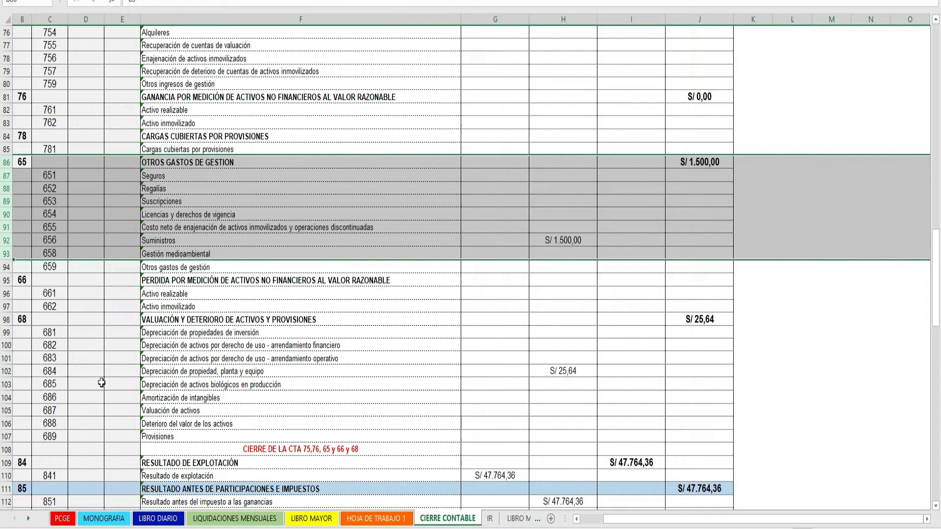
pyautogui.click(7, 371)
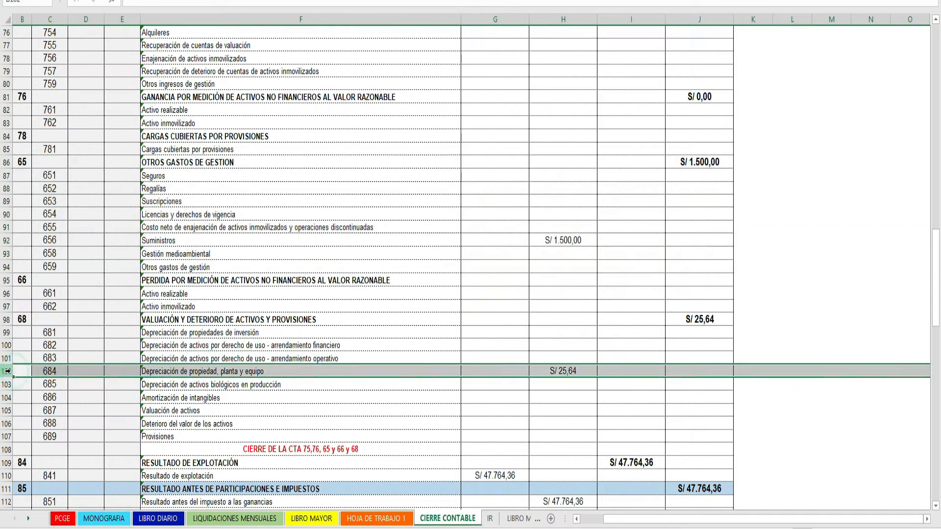
# Trace the account 841 debit formula in G71 to its source cells and inspect the account 84 amount in I70.
pyautogui.scroll(3, 394, 430)
pyautogui.scroll(3, 394, 430)
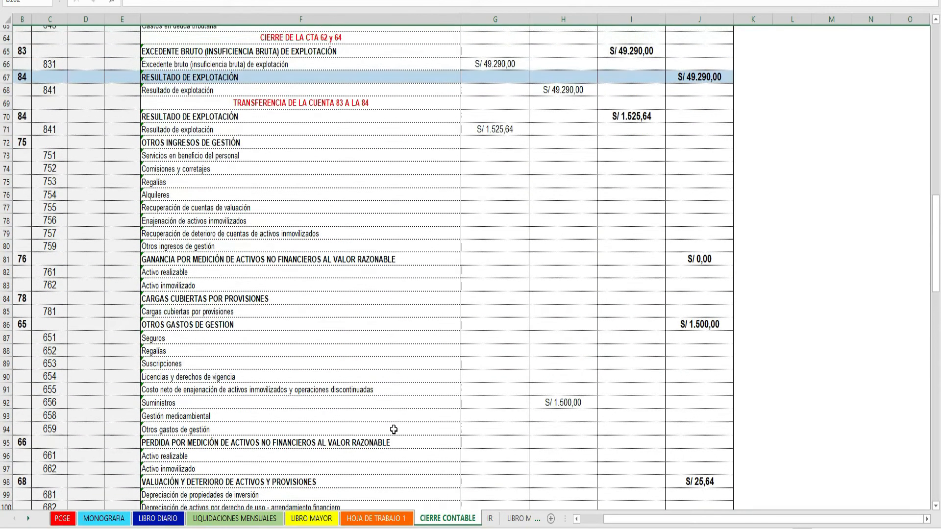
pyautogui.doubleClick(476, 208)
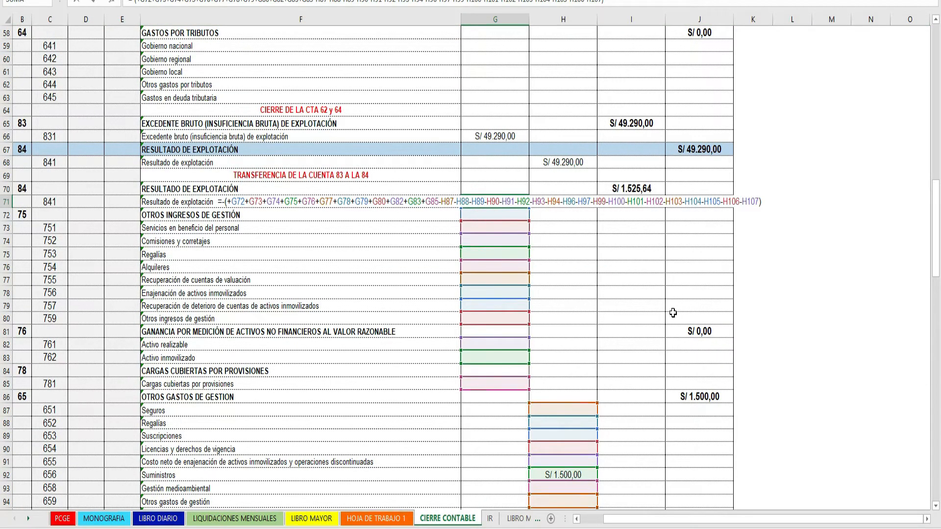
pyautogui.scroll(-5, 673, 312)
pyautogui.press('Return')
pyautogui.scroll(4, 673, 312)
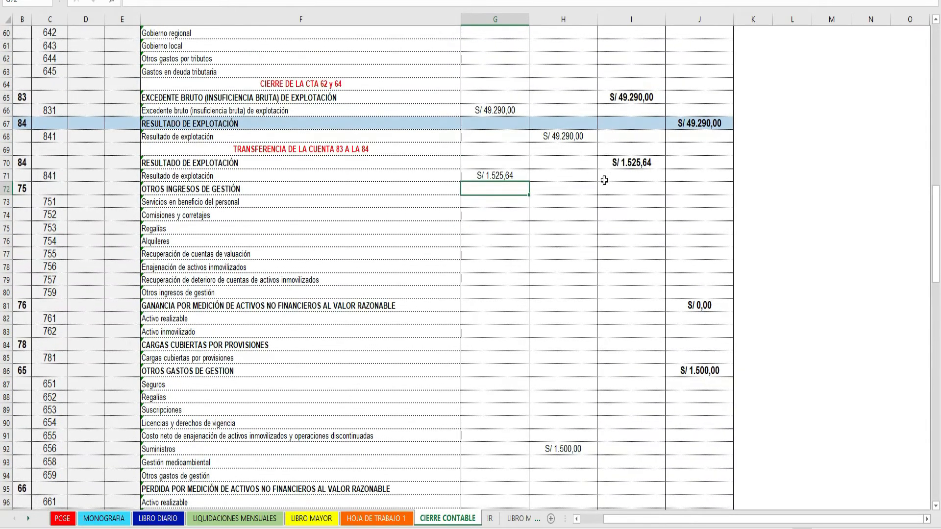
pyautogui.click(632, 163)
# Examine the transfer from account 84 to 85 and trace the account 841 debit formula in G110 to its source cells.
pyautogui.scroll(-2, 708, 214)
pyautogui.scroll(-7, 399, 361)
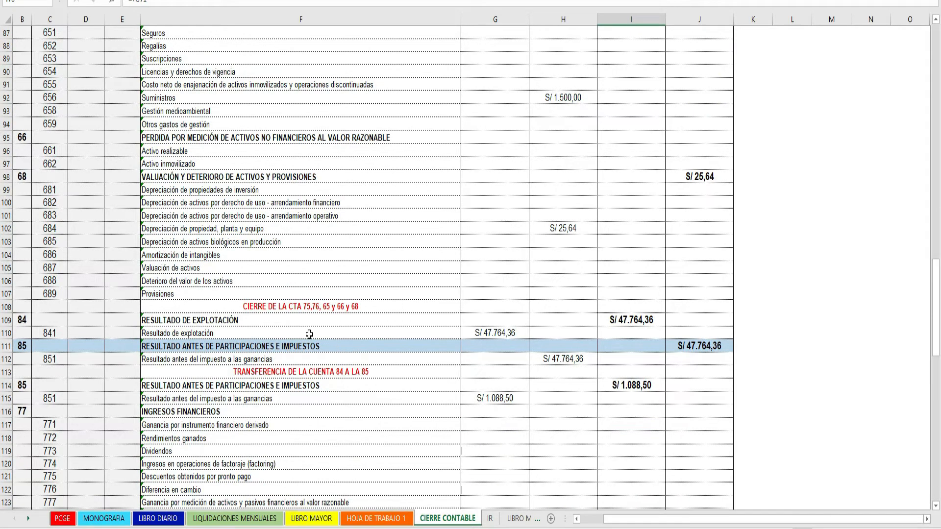
pyautogui.click(323, 372)
pyautogui.scroll(-1, 323, 368)
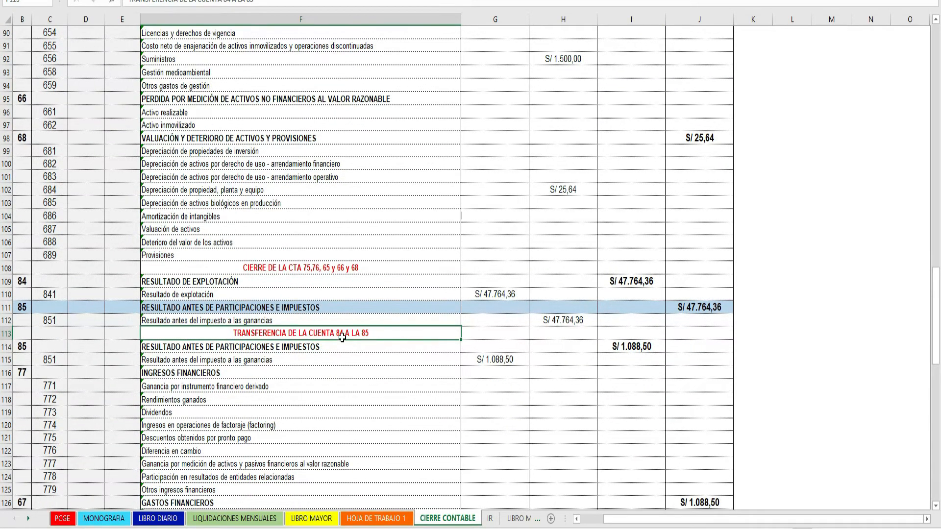
pyautogui.doubleClick(493, 294)
pyautogui.scroll(4, 557, 322)
pyautogui.scroll(8, 561, 325)
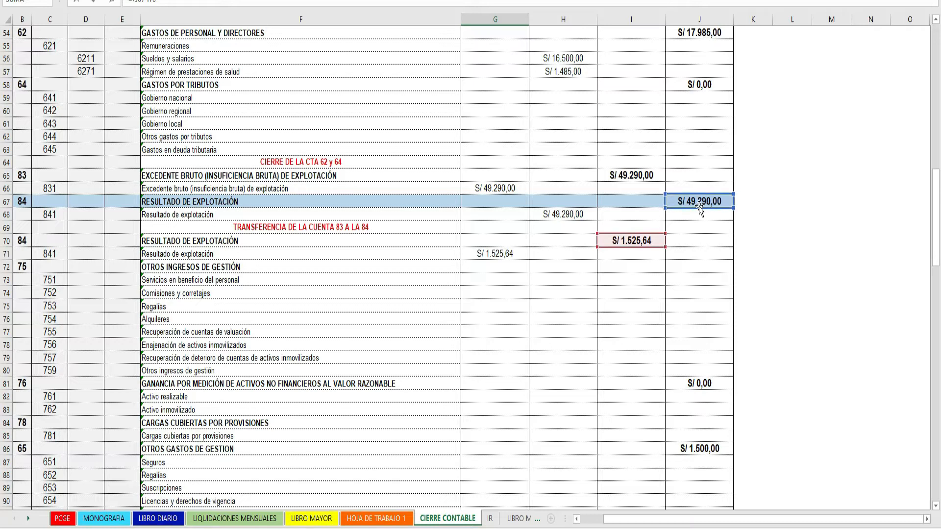
pyautogui.press('Return')
pyautogui.scroll(-7, 699, 205)
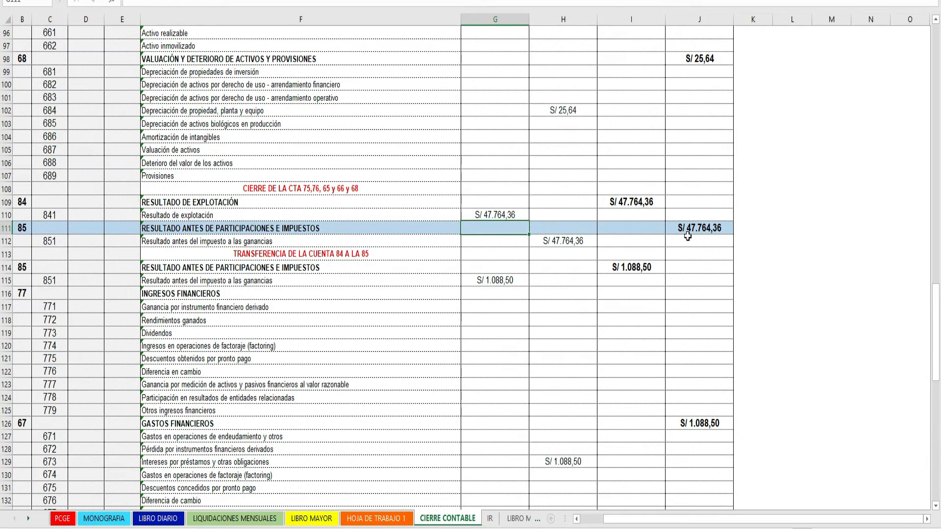
# Review the closing entry for accounts 77 and 67, inspecting the interest amount in H129 and the account 851 debit in G115.
pyautogui.scroll(-1, 660, 255)
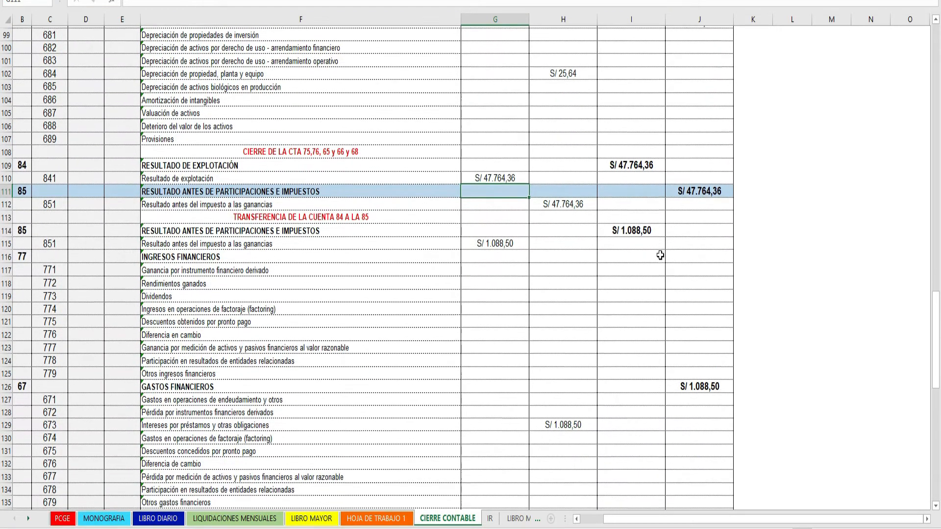
pyautogui.scroll(-2, 660, 255)
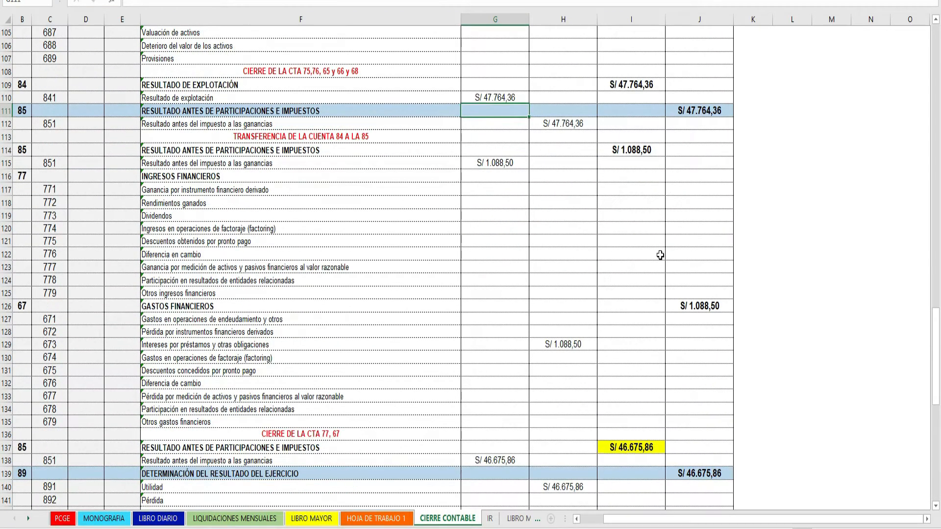
pyautogui.click(291, 431)
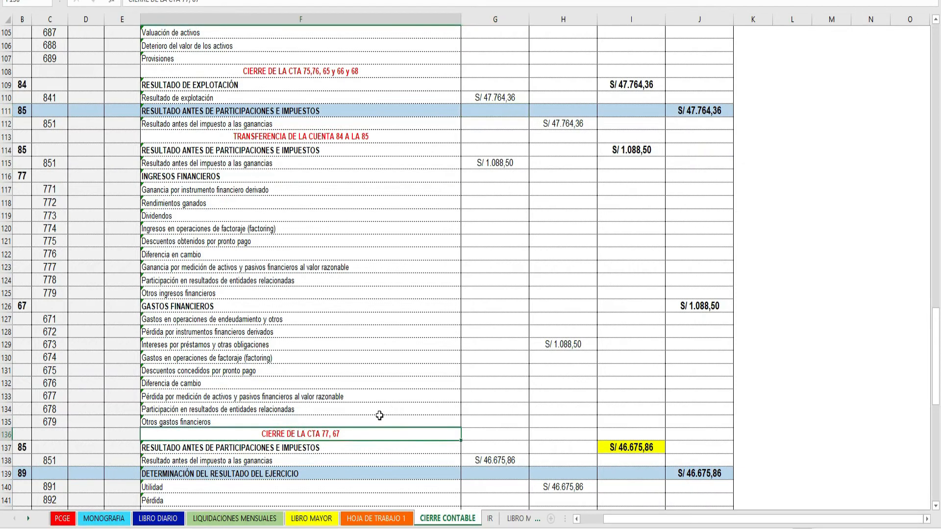
pyautogui.scroll(-1, 379, 415)
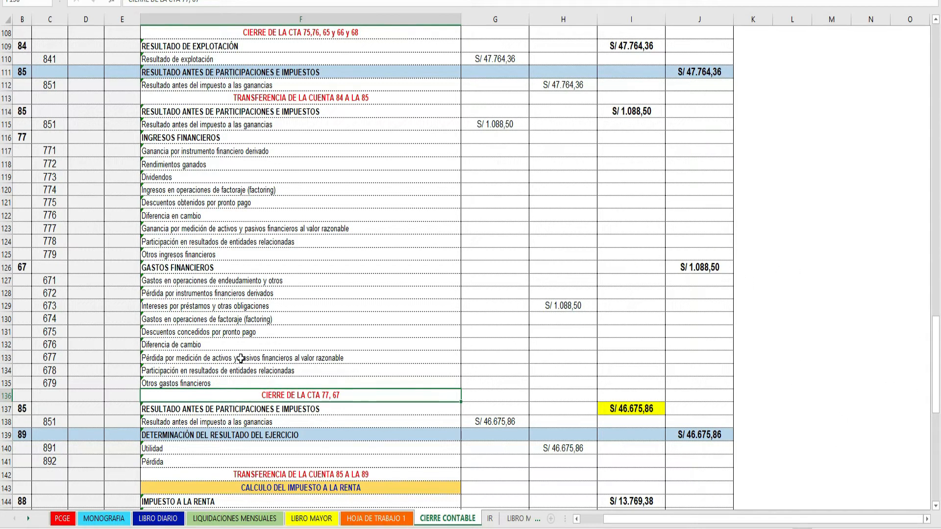
pyautogui.moveTo(7, 267); pyautogui.dragTo(11, 401)
pyautogui.click(570, 308)
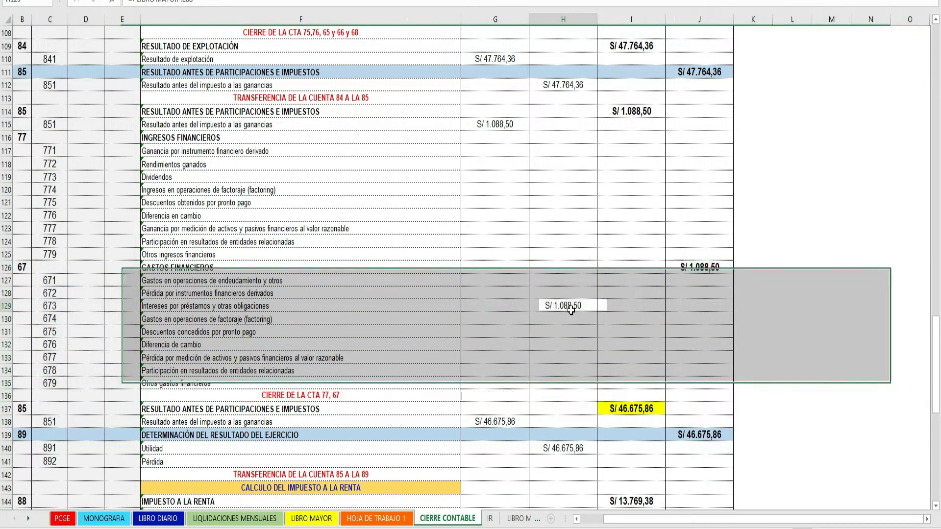
pyautogui.scroll(2, 518, 294)
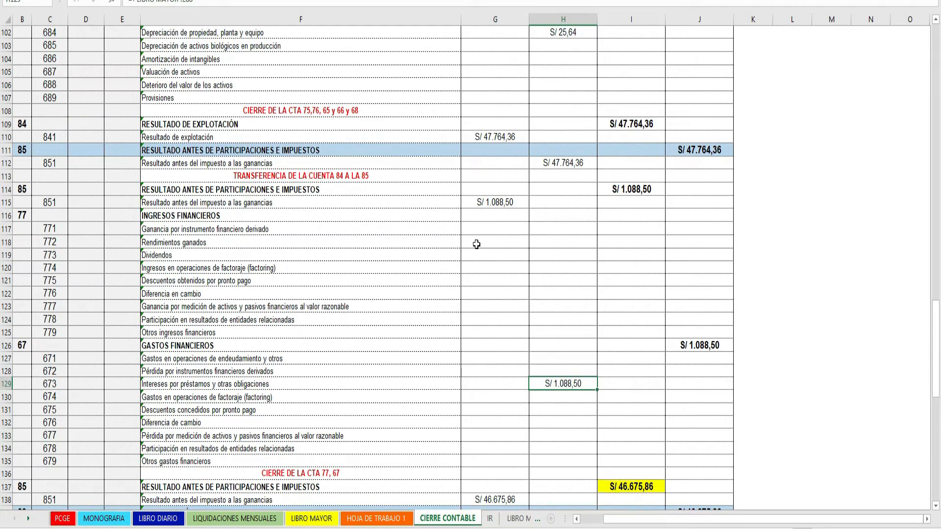
pyautogui.click(499, 199)
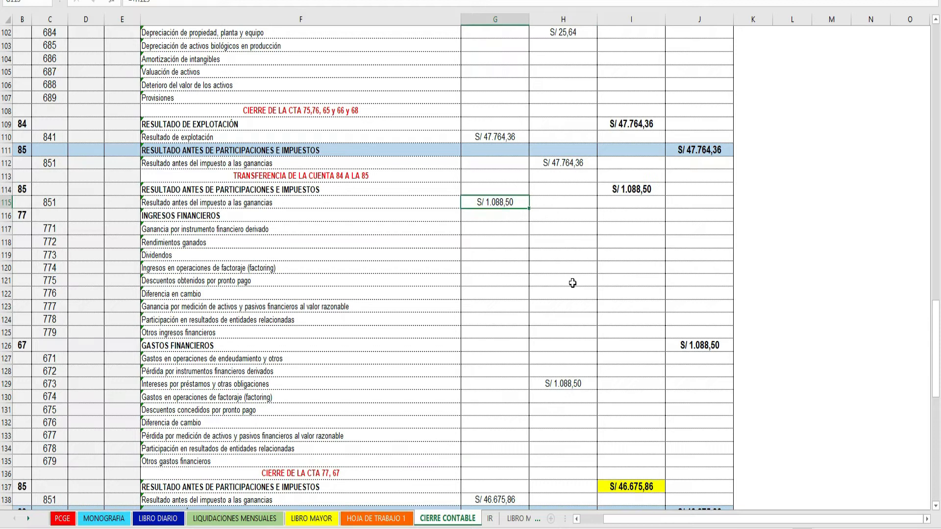
# Examine the transfer from account 85 to 89, tracing the G138 debit formula to its source cells and inspecting the highlighted amount in I137.
pyautogui.scroll(-4, 572, 283)
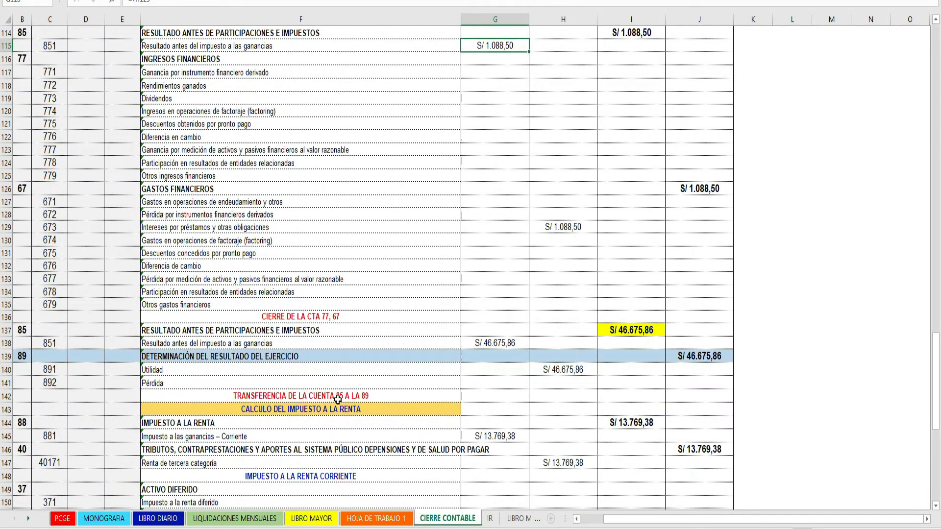
pyautogui.click(337, 397)
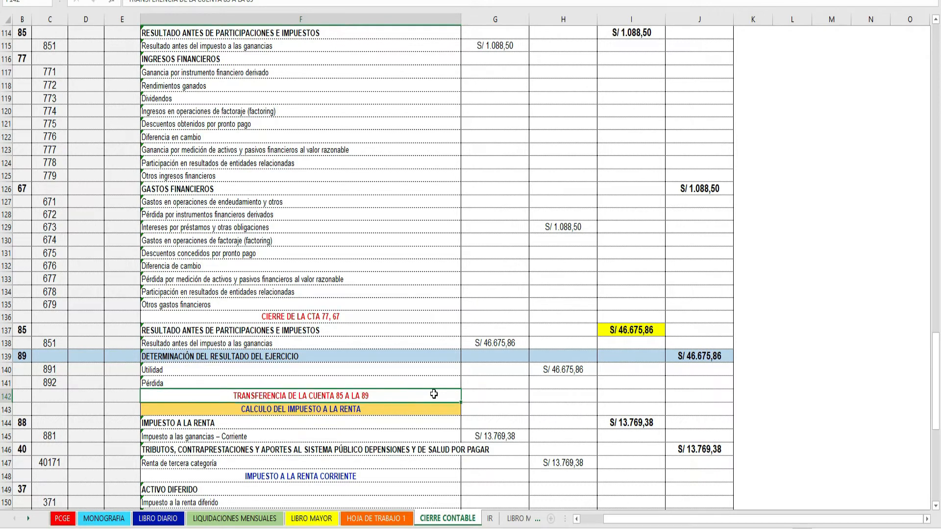
pyautogui.click(618, 330)
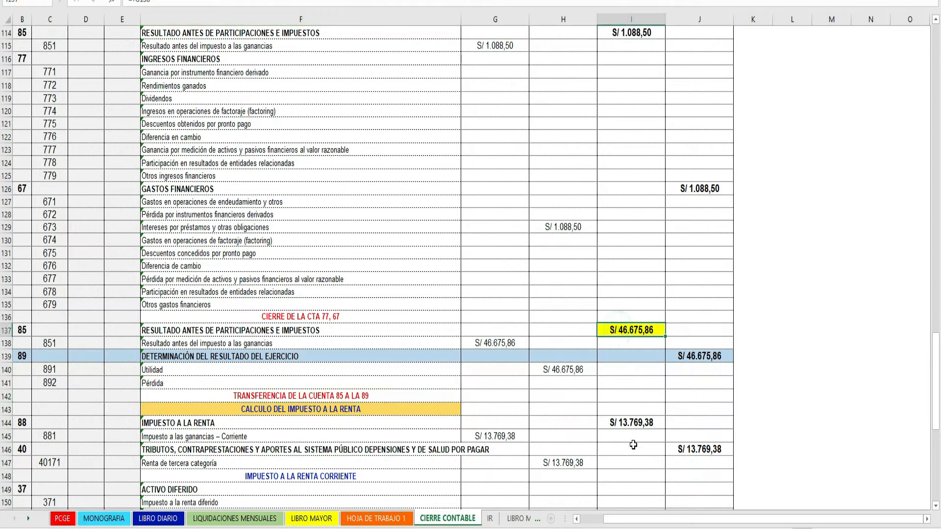
pyautogui.doubleClick(487, 344)
pyautogui.scroll(6, 510, 350)
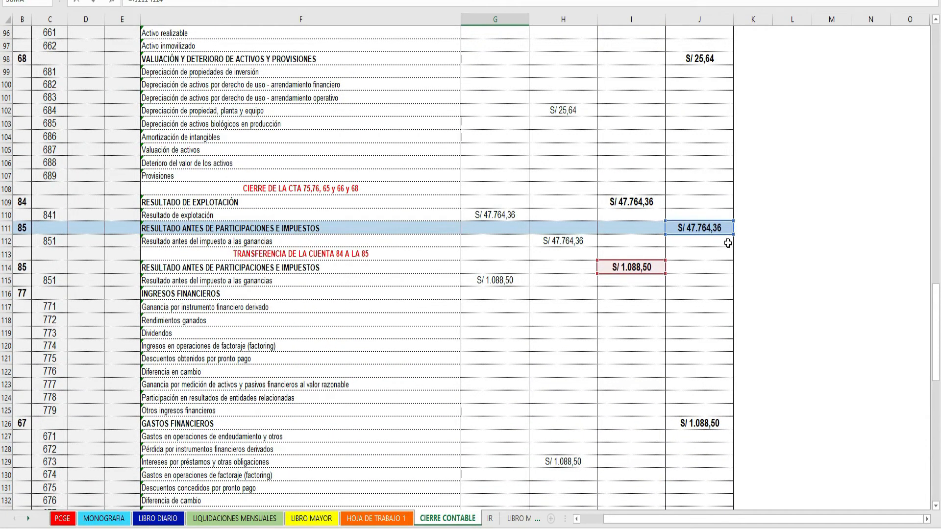
pyautogui.scroll(-4, 674, 275)
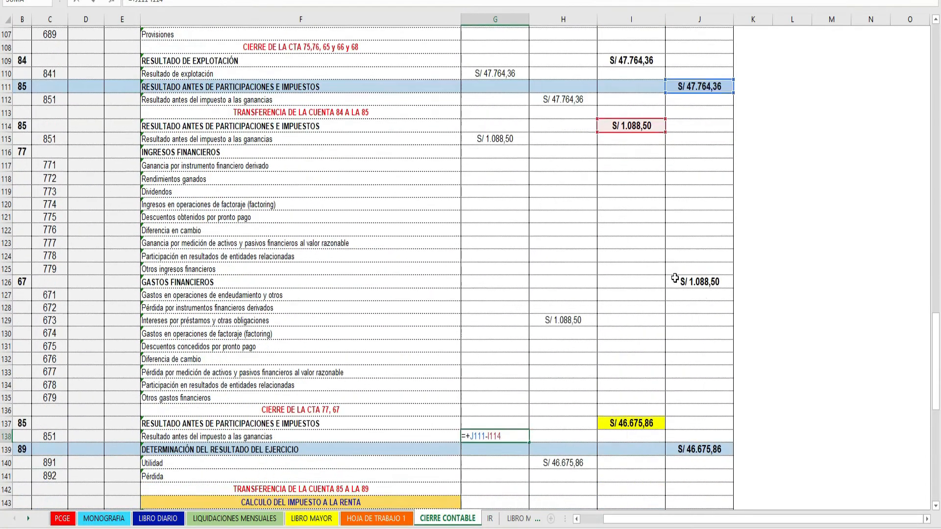
pyautogui.scroll(-2, 675, 278)
pyautogui.press('Return')
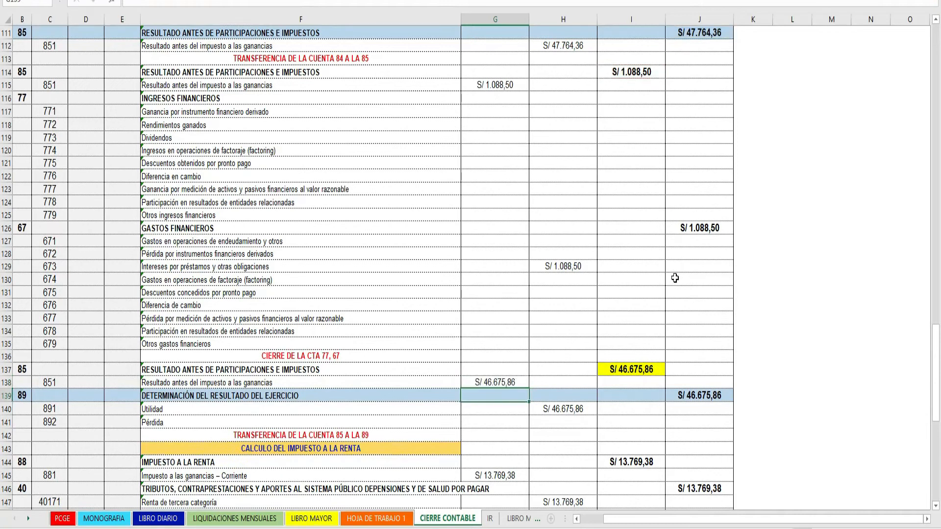
pyautogui.scroll(-1, 640, 371)
pyautogui.click(628, 331)
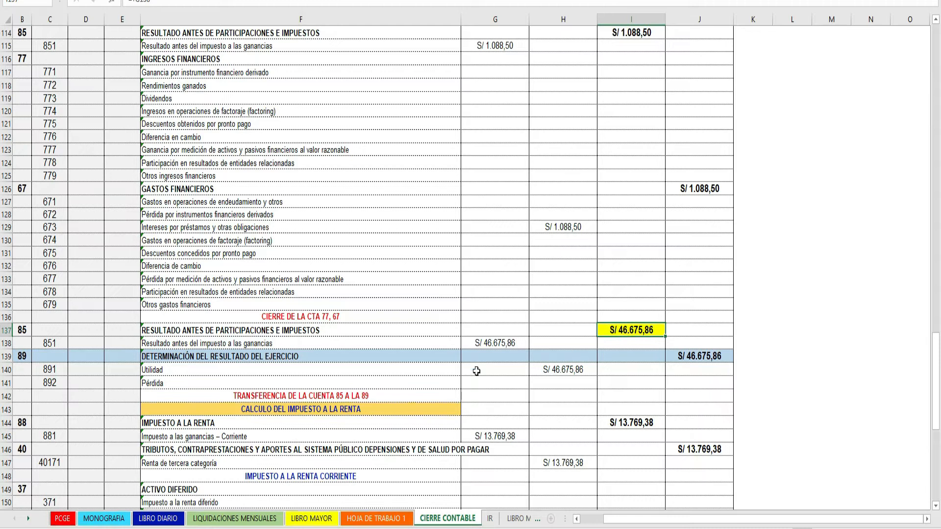
# Compare the account 85 result in I137 of CIERRE CONTABLE with the Inventario result in J33 of HOJA DE TRABAJO 1.
pyautogui.click(634, 333)
pyautogui.scroll(-1, 668, 341)
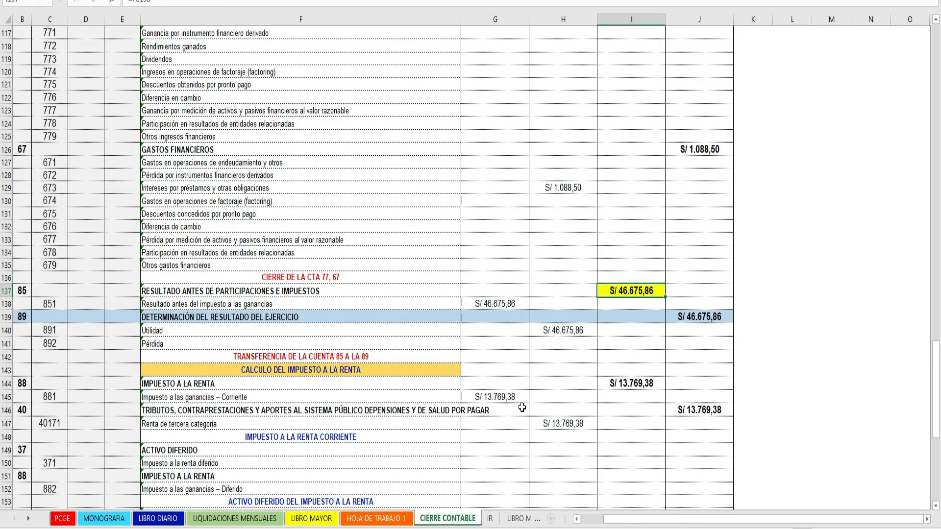
pyautogui.click(392, 519)
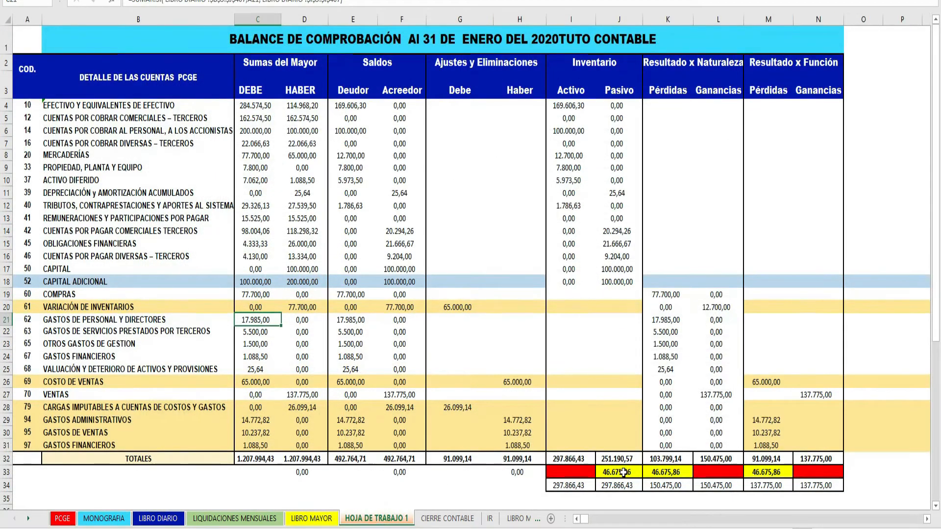
pyautogui.click(623, 473)
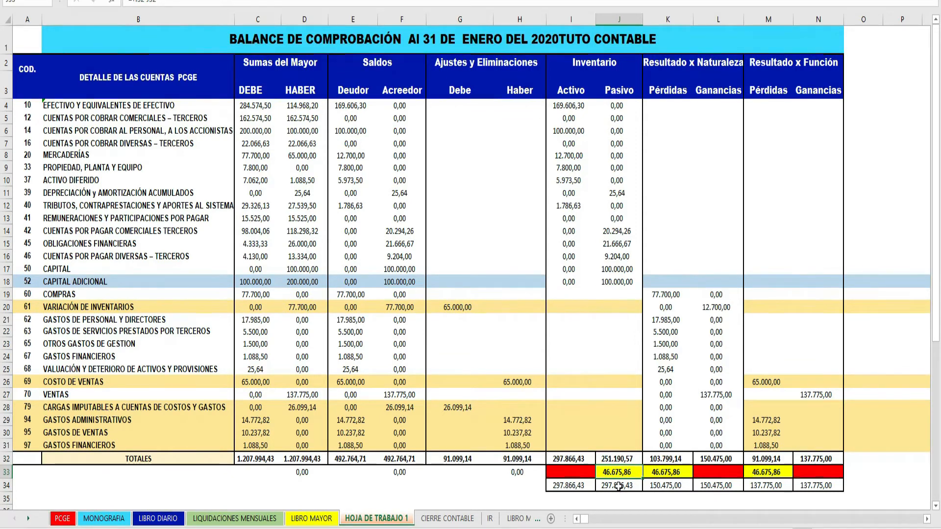
pyautogui.scroll(-1, 618, 485)
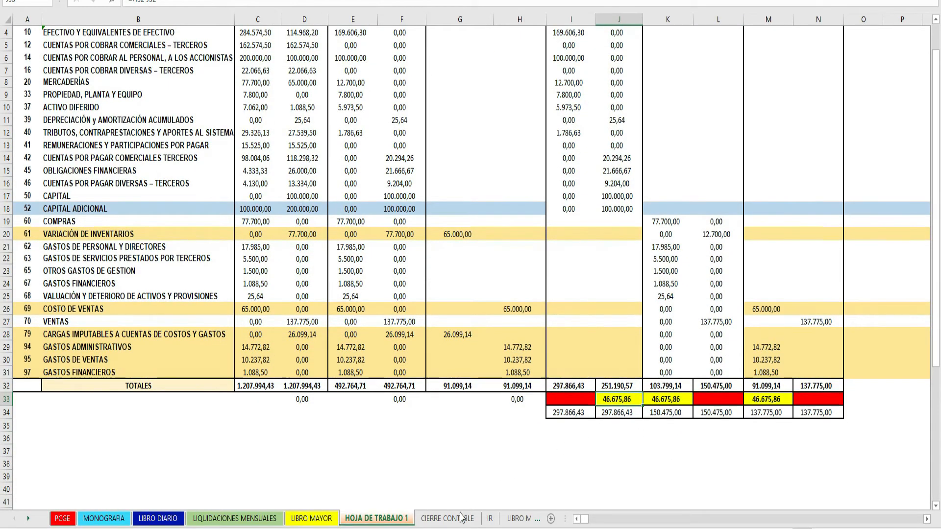
pyautogui.click(447, 517)
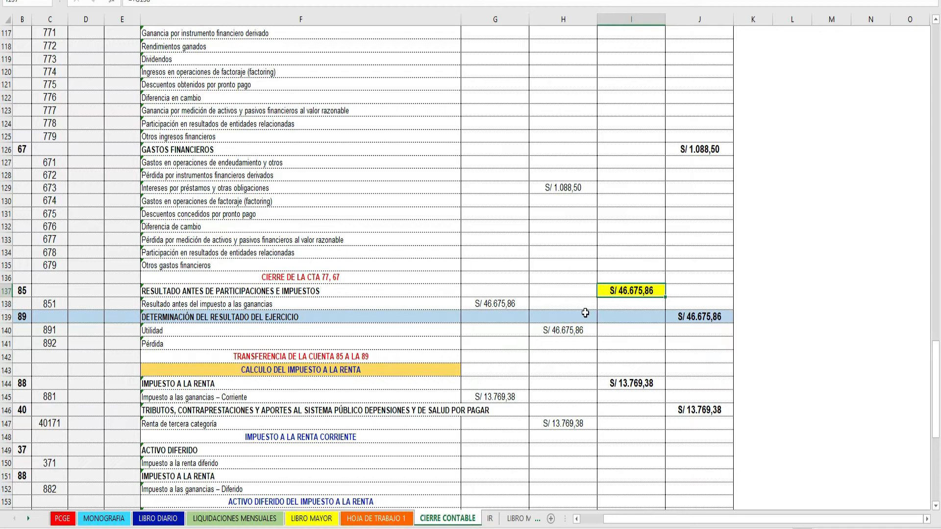
pyautogui.scroll(-2, 585, 313)
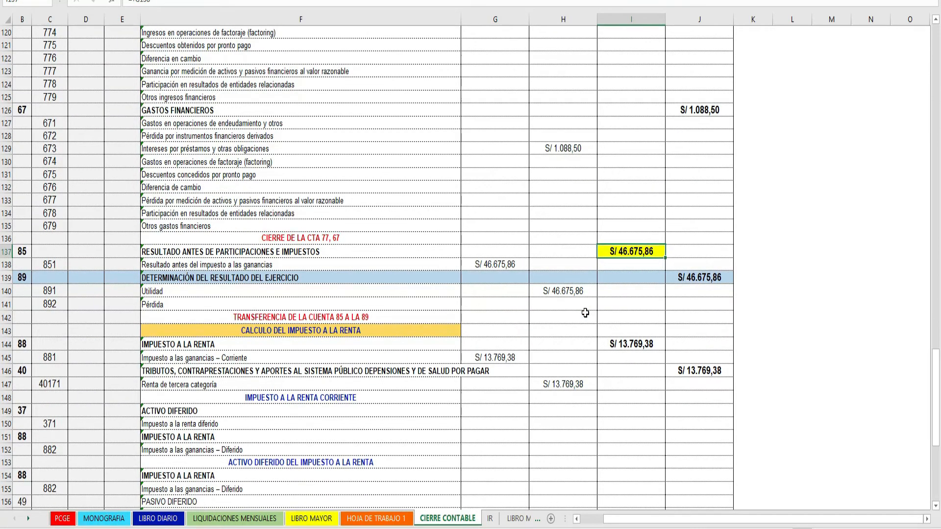
# Inspect the UTILIDAD CONTABLE amount in H3 of the IR sheet and check its source in HOJA DE TRABAJO 1.
pyautogui.click(491, 519)
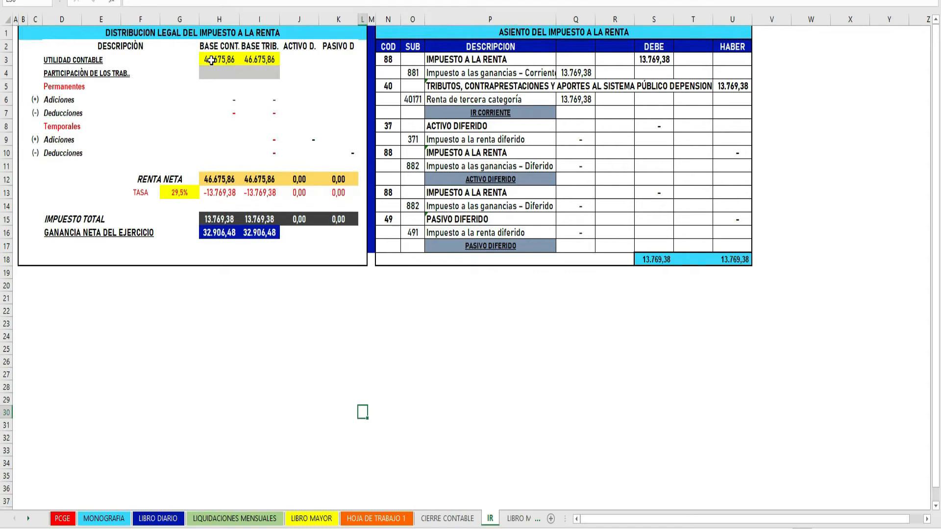
pyautogui.click(211, 60)
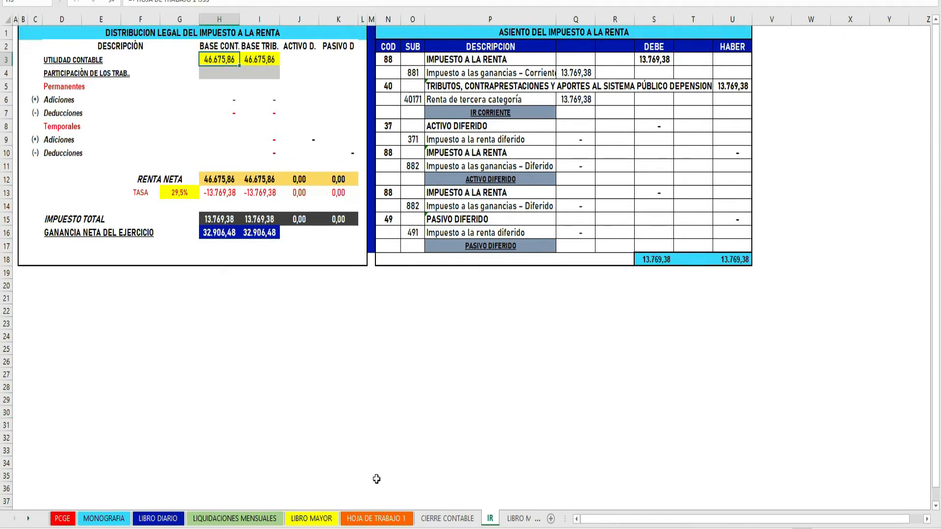
pyautogui.click(372, 519)
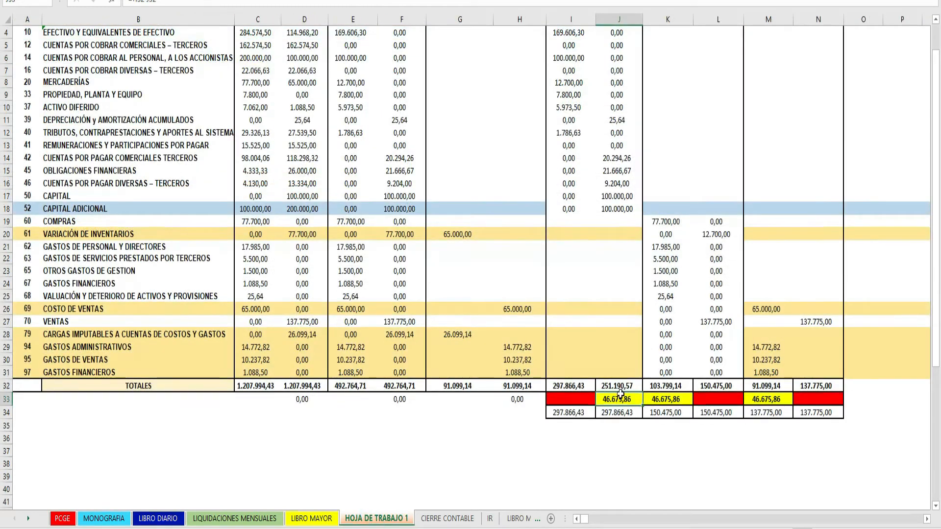
pyautogui.click(455, 519)
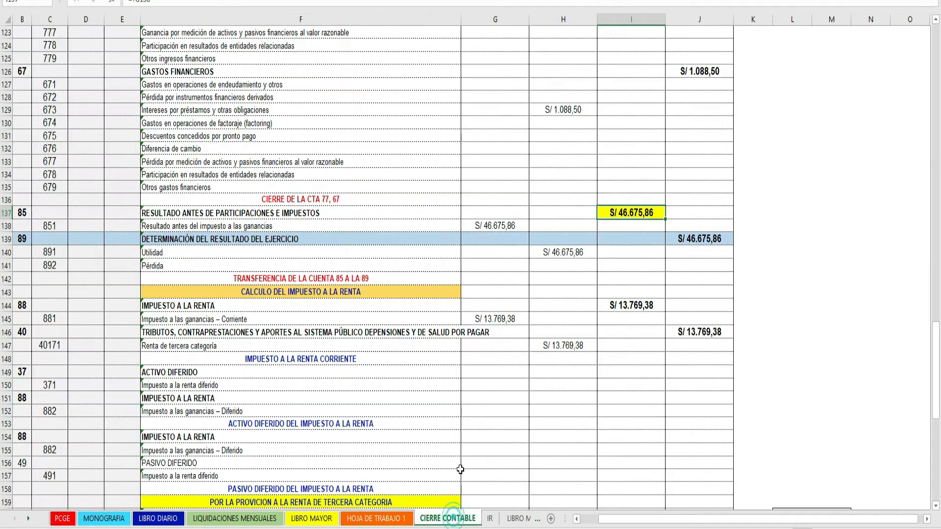
pyautogui.click(487, 519)
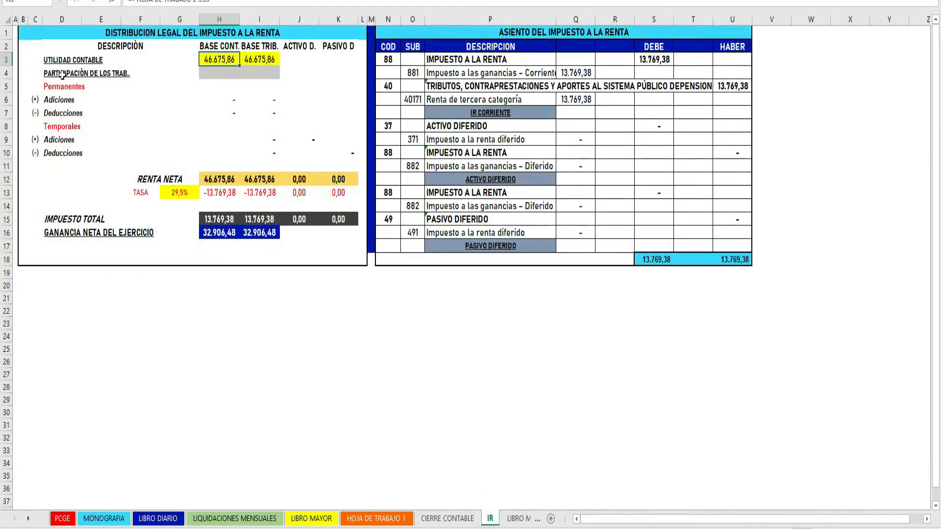
# Examine the workers' participation row, the permanent and temporary adjustments block, and the ACTIVO D. and PASIVO D. columns in IR.
pyautogui.click(58, 76)
pyautogui.moveTo(79, 75); pyautogui.dragTo(257, 73)
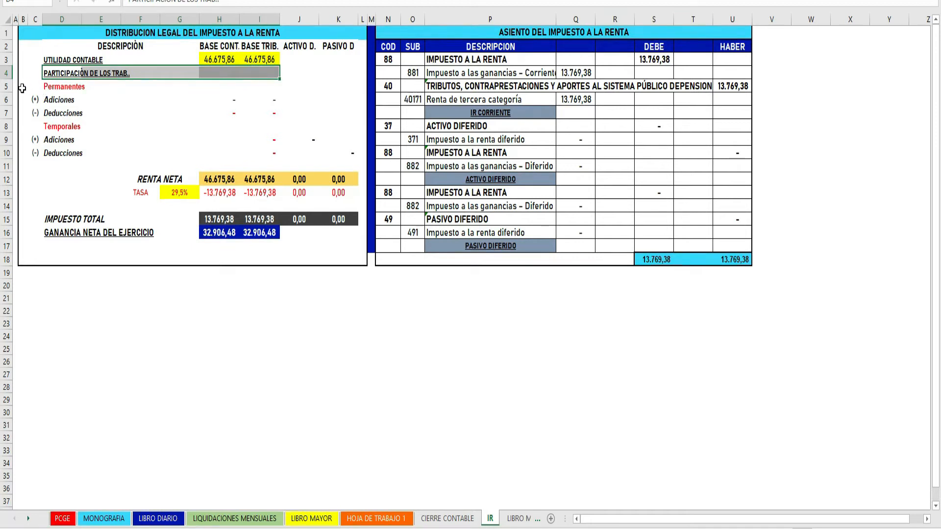
pyautogui.moveTo(42, 88); pyautogui.dragTo(350, 162)
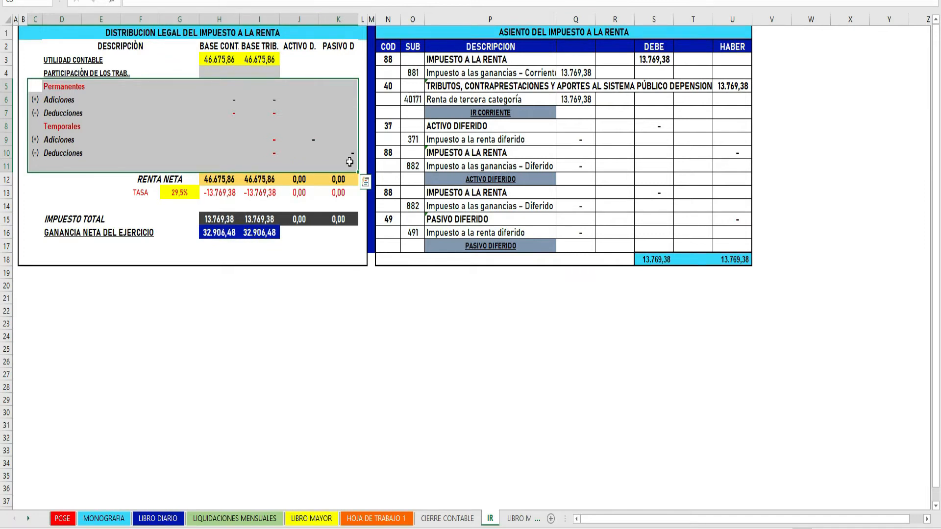
pyautogui.click(298, 12)
pyautogui.moveTo(298, 12); pyautogui.dragTo(328, 30)
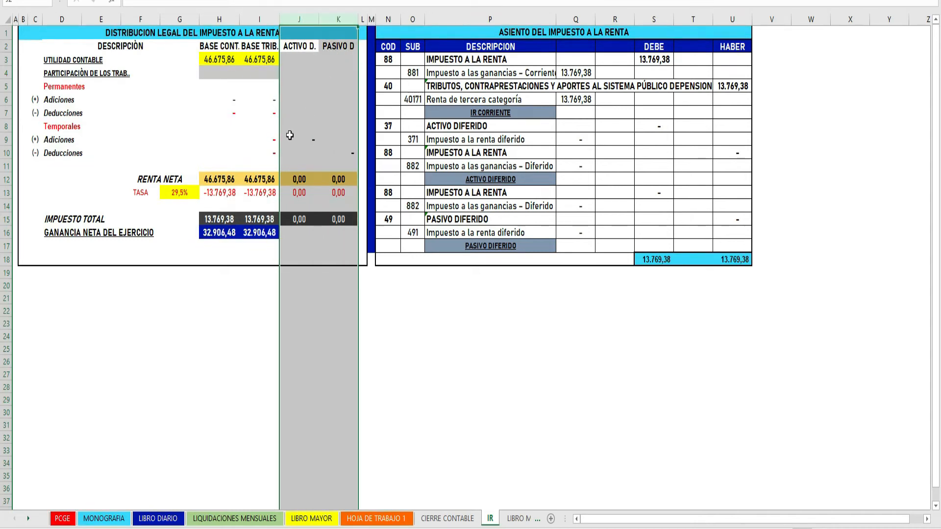
# Inspect the RENTA NETA amount in H12 and the tax formula in H13, checking the profit against HOJA DE TRABAJO 1.
pyautogui.click(166, 178)
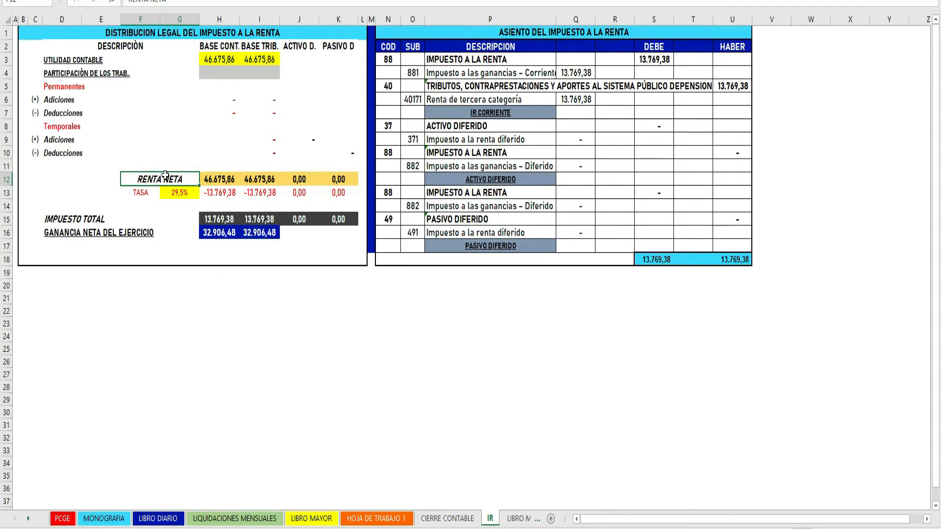
pyautogui.click(221, 180)
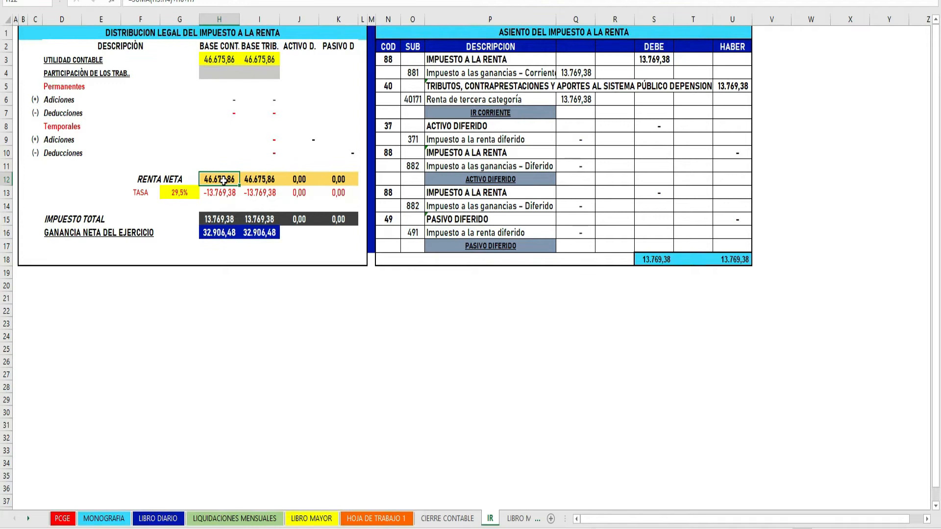
pyautogui.press('Down')
pyautogui.press('F2')
pyautogui.press('Escape')
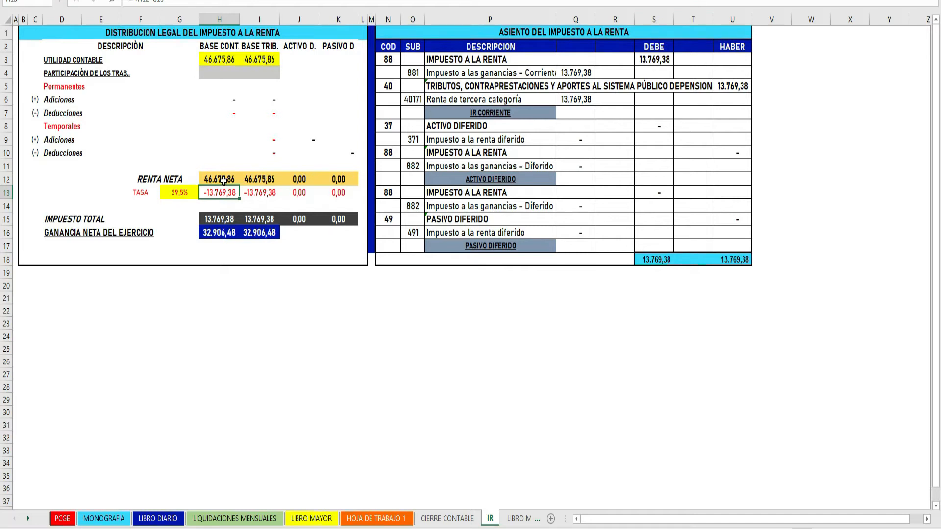
pyautogui.click(223, 180)
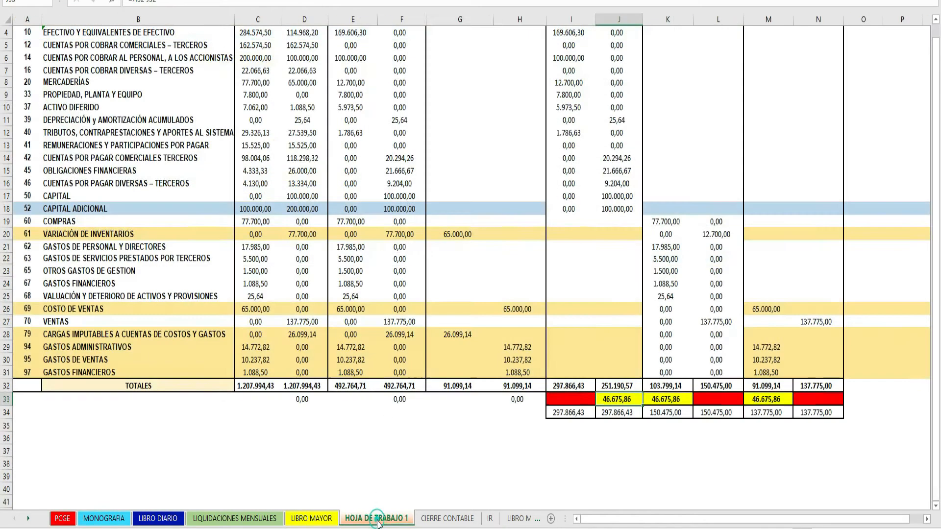
pyautogui.click(377, 520)
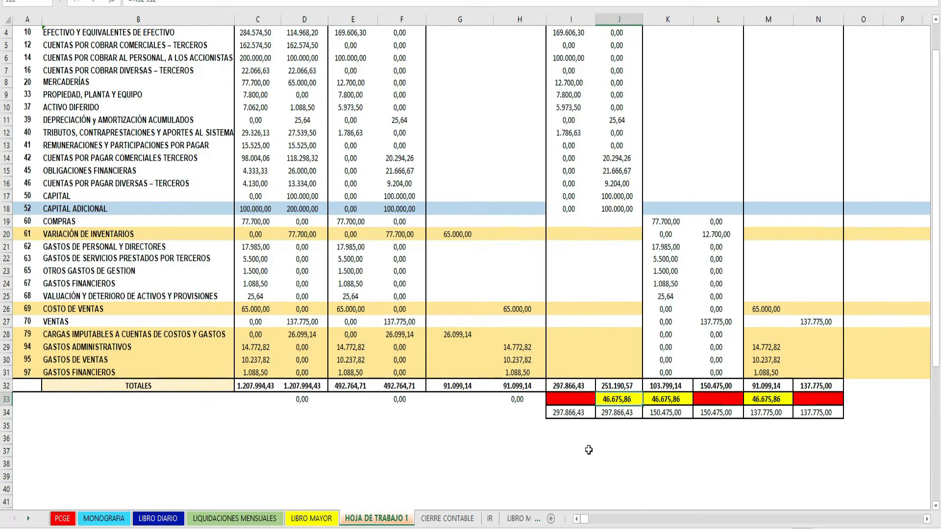
pyautogui.click(489, 519)
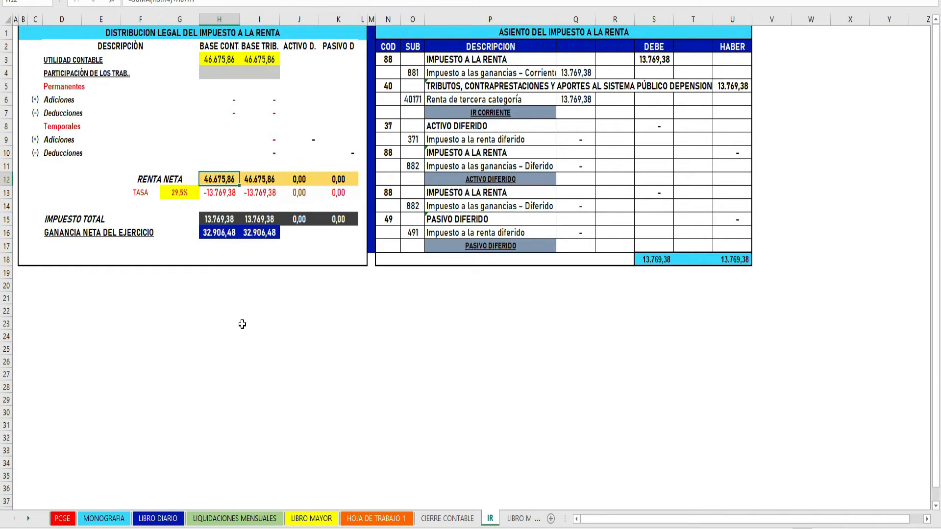
# Check the company's tax regime in J5 of the MONOGRAFIA sheet and return to the IR sheet.
pyautogui.click(97, 519)
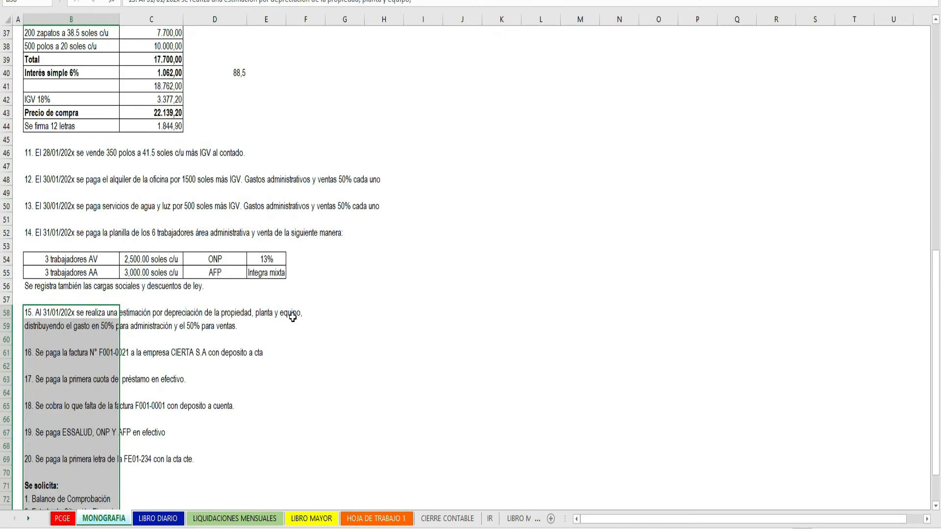
pyautogui.scroll(12, 293, 317)
pyautogui.click(458, 96)
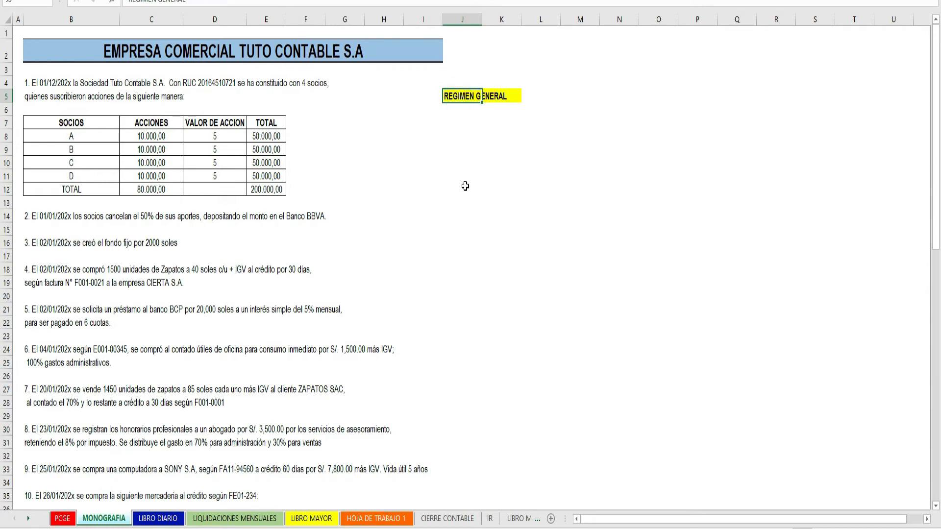
pyautogui.click(490, 518)
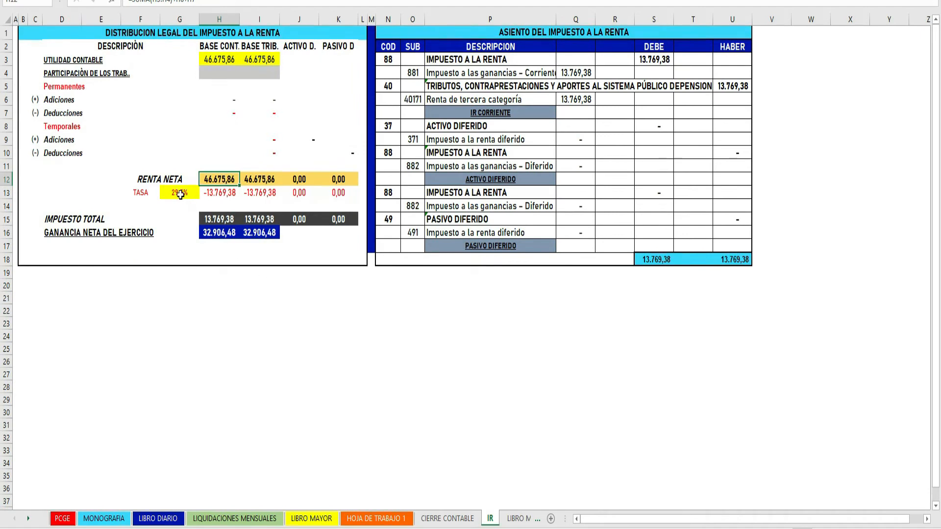
# Inspect the TASA rate in G13 and trace the tax formula in H13 to its source cells.
pyautogui.click(180, 193)
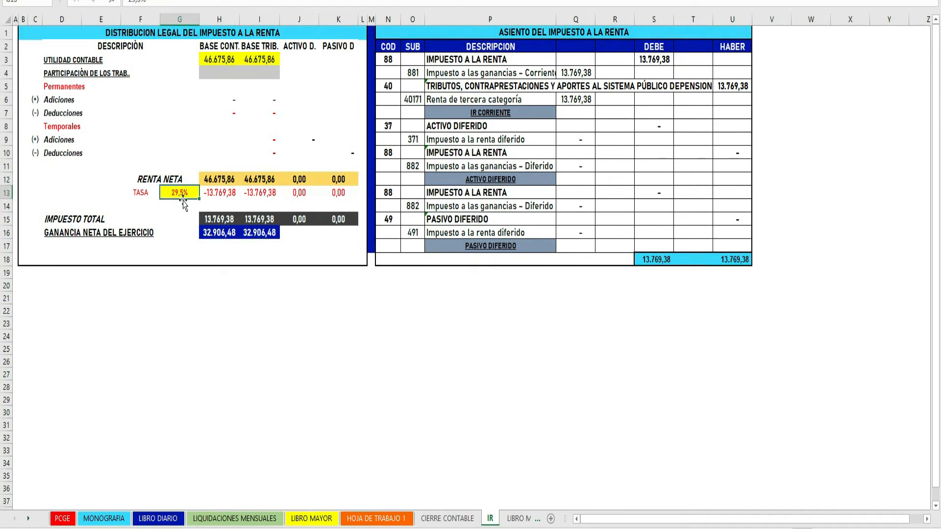
pyautogui.doubleClick(220, 194)
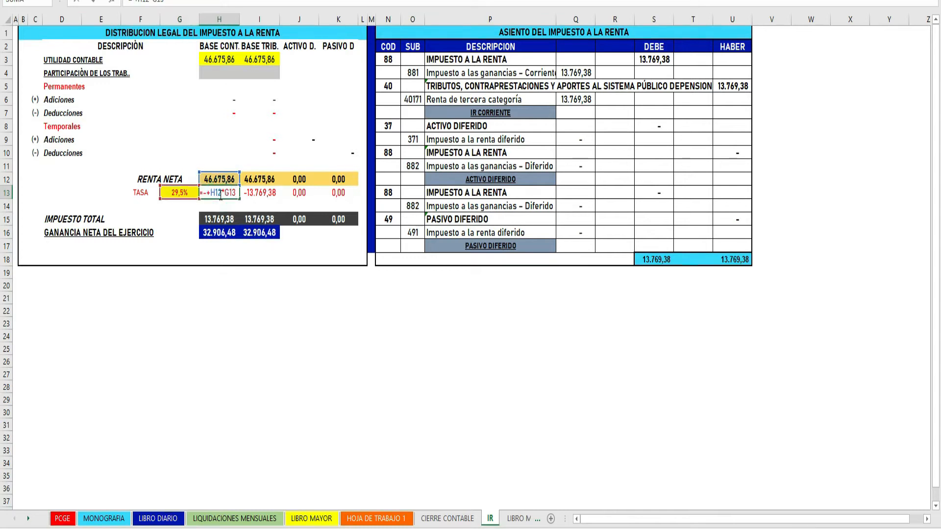
pyautogui.press('Return')
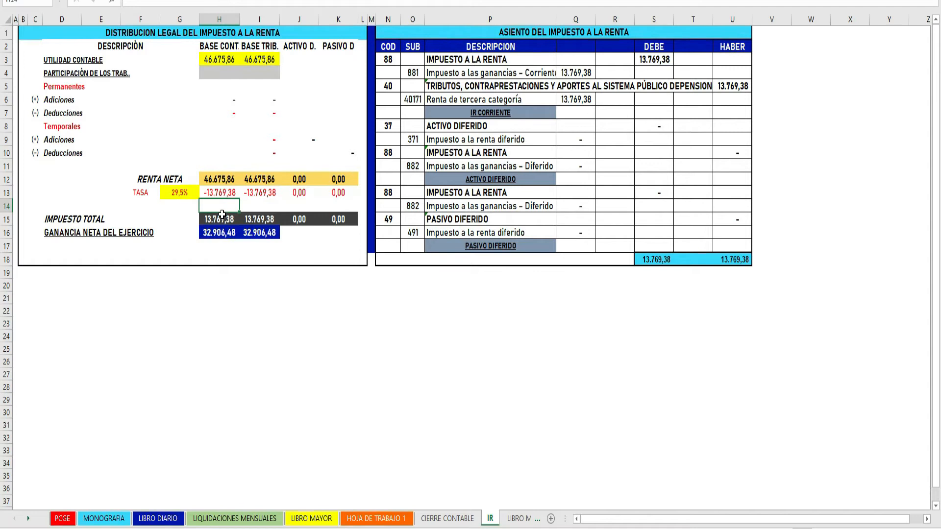
pyautogui.click(227, 193)
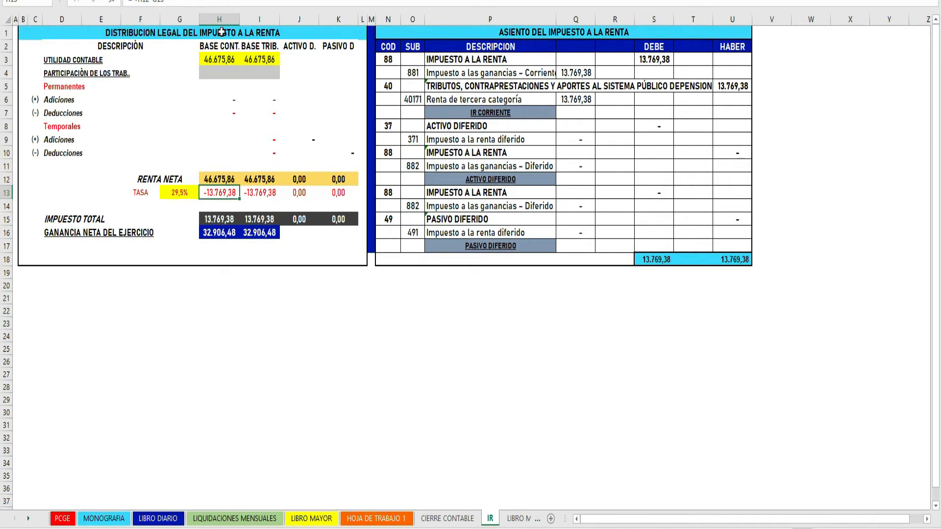
# Review the BASE CONT. and BASE TRIB. columns with the adjustments block, and inspect the GANANCIA NETA DEL EJERCICIO formula in H16.
pyautogui.moveTo(221, 19); pyautogui.dragTo(261, 18)
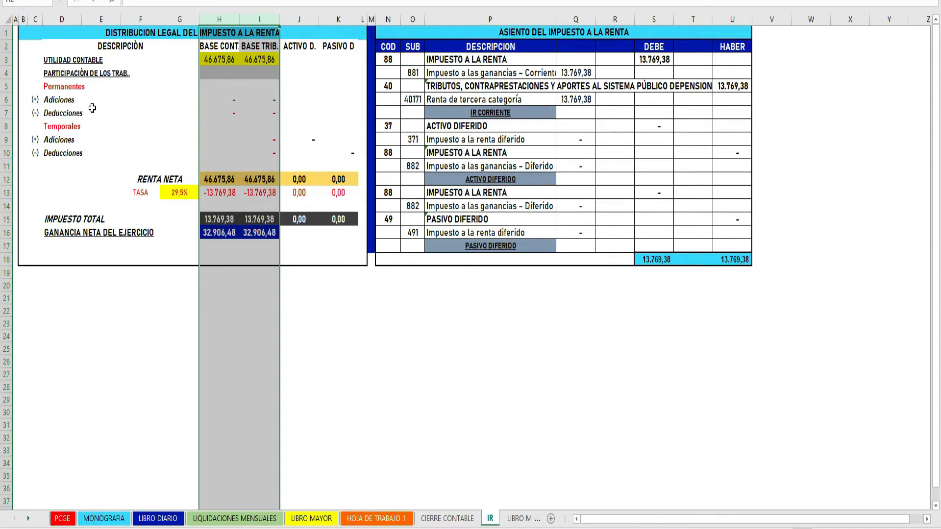
pyautogui.moveTo(33, 85); pyautogui.dragTo(345, 156)
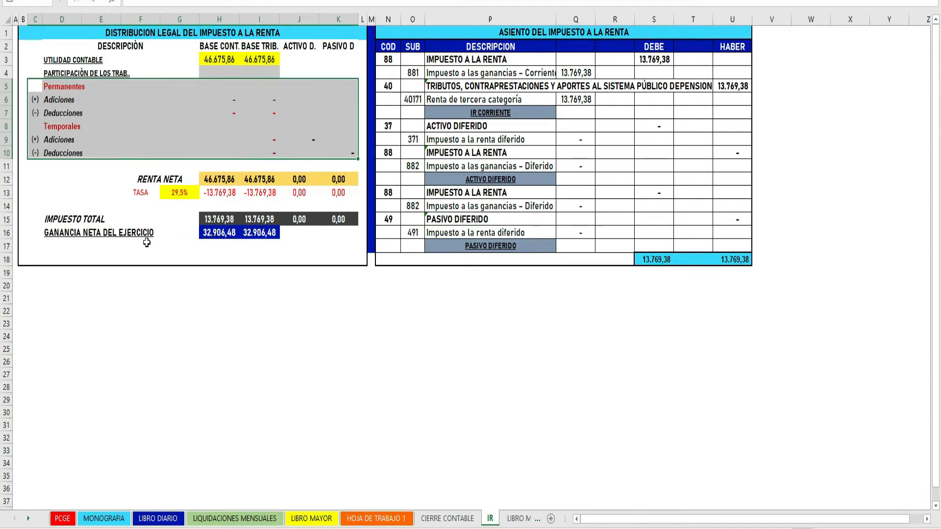
pyautogui.doubleClick(226, 233)
pyautogui.press('Return')
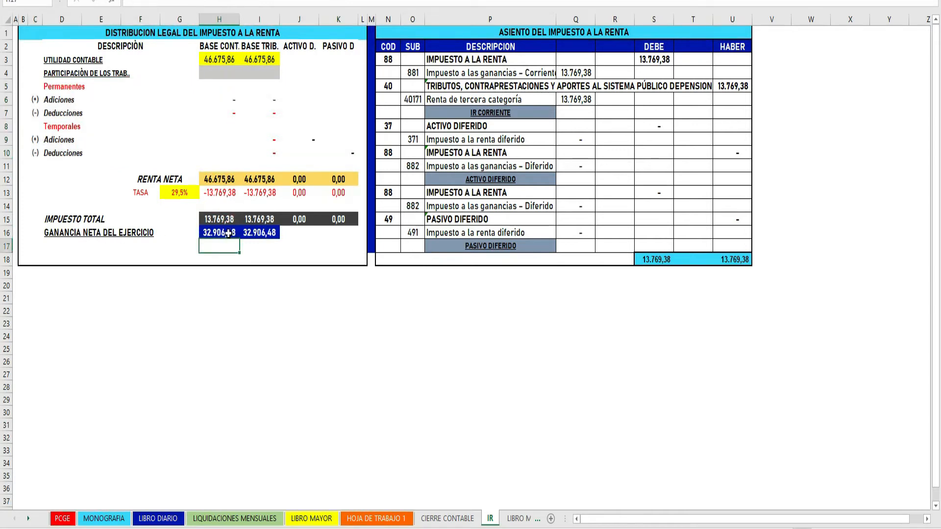
pyautogui.click(231, 194)
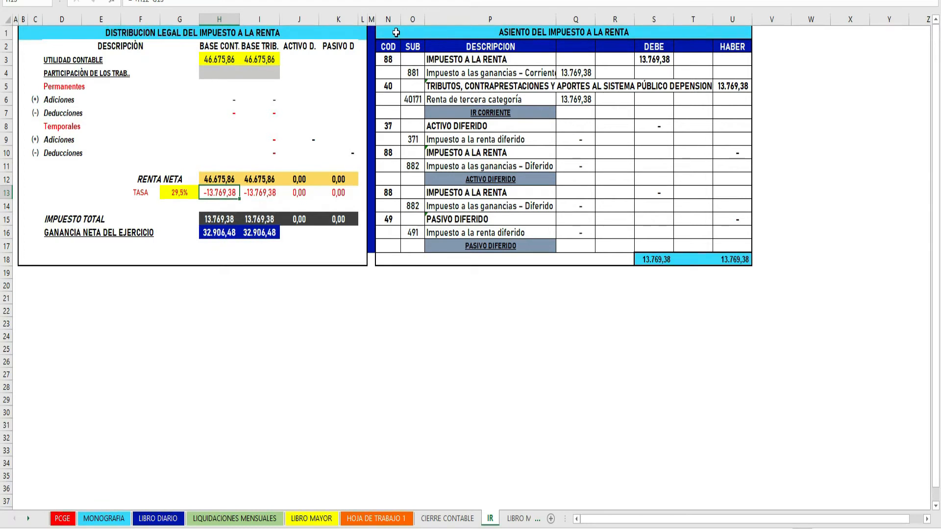
# Examine the ASIENTO DEL IMPUESTO A LA RENTA, reviewing the account 88 and 40 entry and the HABER formula in U5.
pyautogui.moveTo(388, 19); pyautogui.dragTo(740, 67)
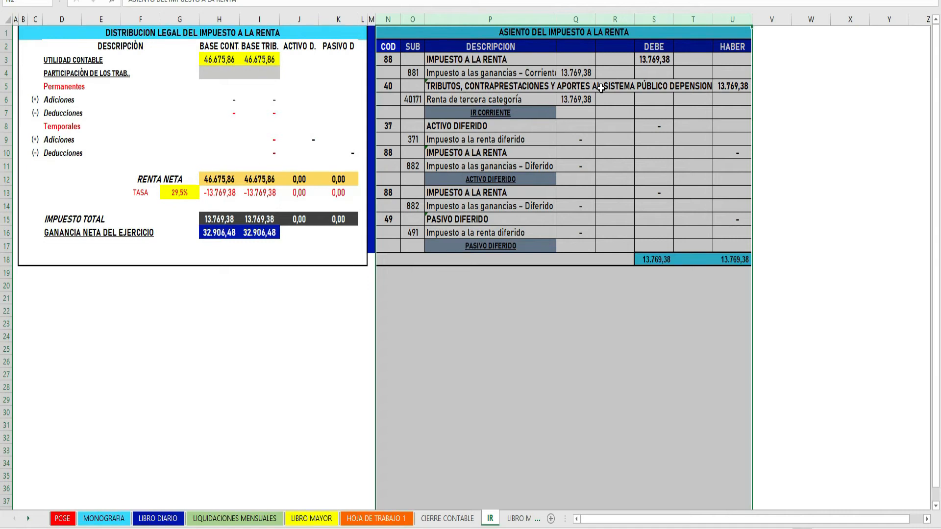
pyautogui.moveTo(387, 60); pyautogui.dragTo(738, 102)
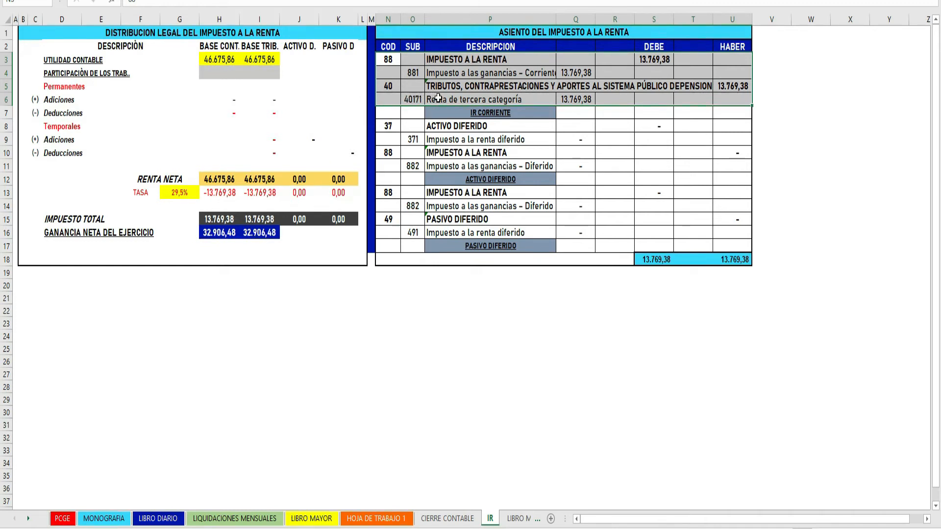
pyautogui.click(735, 84)
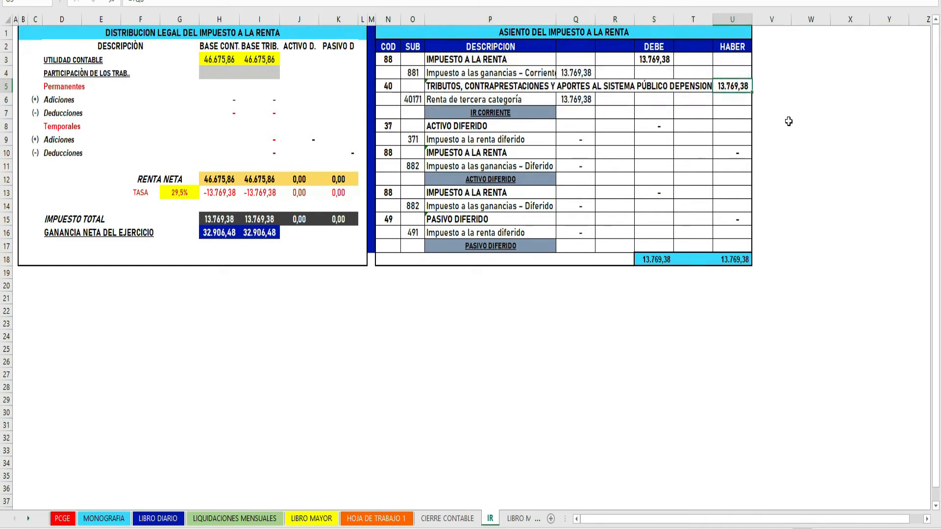
pyautogui.doubleClick(736, 86)
pyautogui.press('Return')
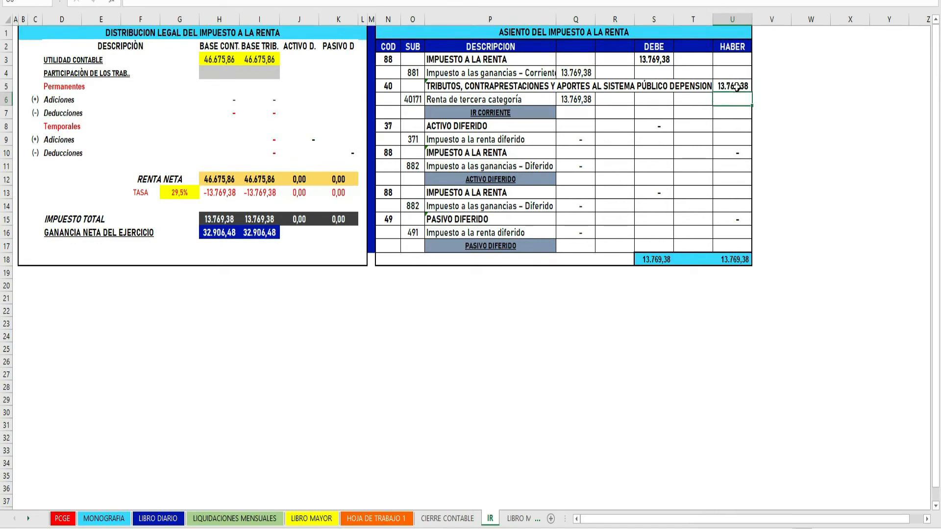
# Review the tax amount in H13 and the current, ACTIVO DIFERIDO and PASIVO DIFERIDO entries in the ASIENTO DEL IMPUESTO A LA RENTA.
pyautogui.click(216, 192)
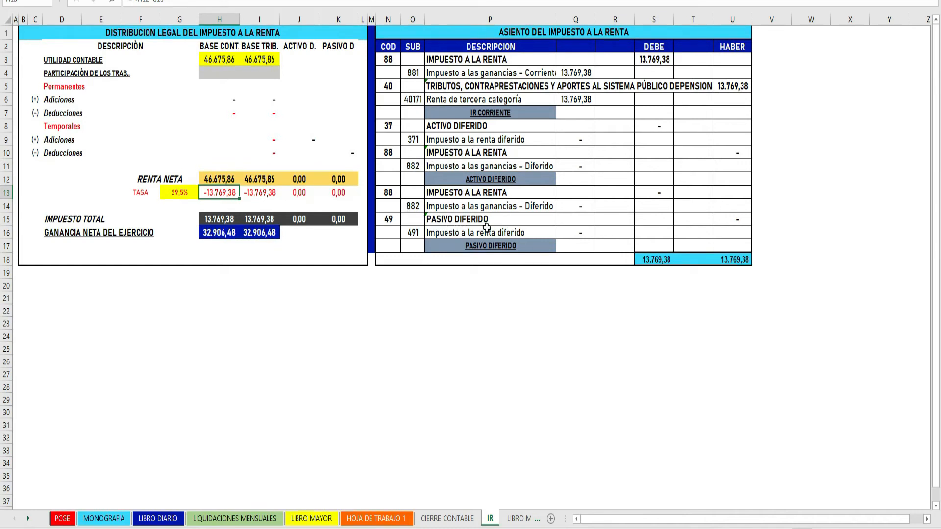
pyautogui.moveTo(383, 126); pyautogui.dragTo(719, 164)
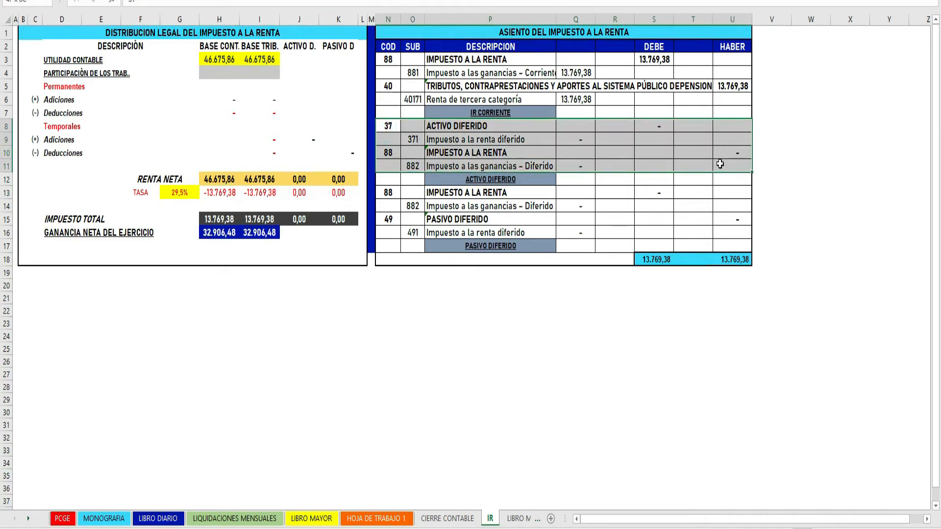
pyautogui.moveTo(389, 194); pyautogui.dragTo(724, 227)
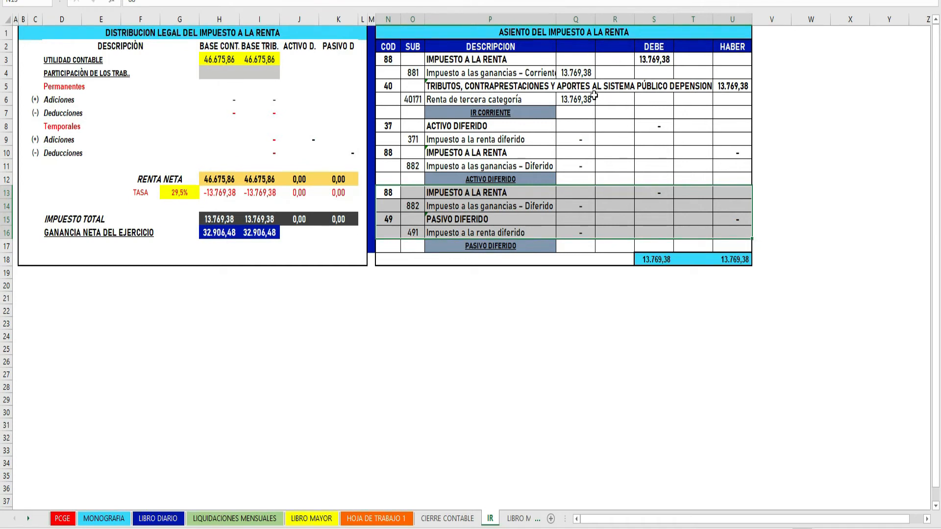
pyautogui.moveTo(386, 61); pyautogui.dragTo(741, 99)
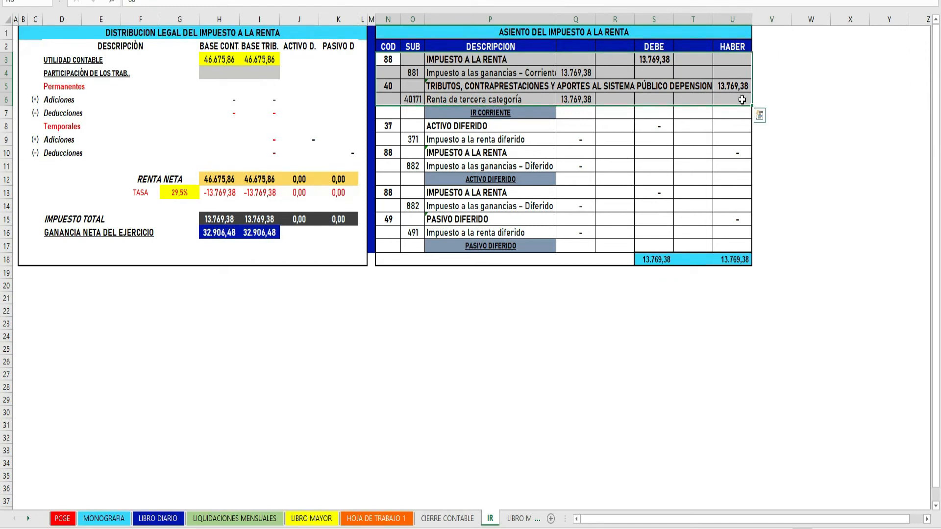
pyautogui.moveTo(382, 125); pyautogui.dragTo(725, 245)
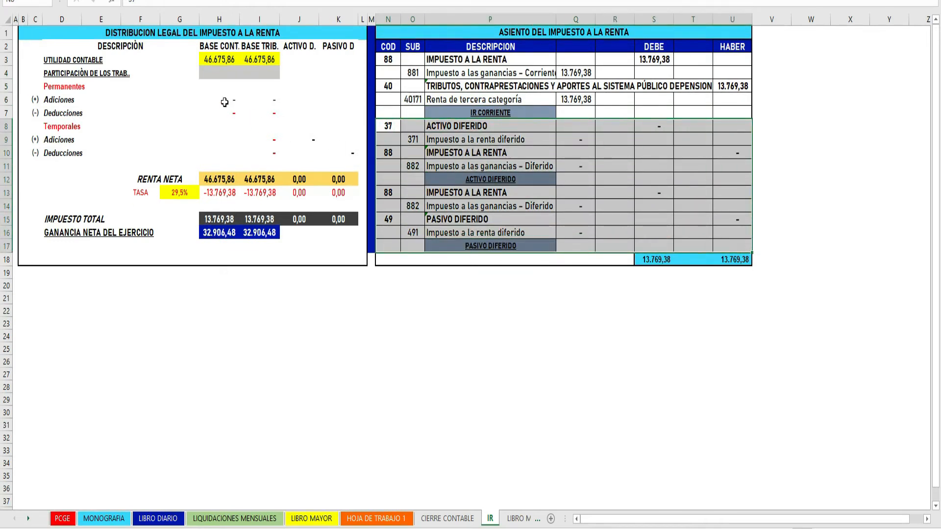
# Compare the Permanentes and Temporales adjustments block with the complete ASIENTO DEL IMPUESTO A LA RENTA table.
pyautogui.click(35, 20)
pyautogui.moveTo(35, 86)
pyautogui.mouseDown()
pyautogui.moveTo(49, 98)
pyautogui.moveTo(337, 168)
pyautogui.mouseUp()
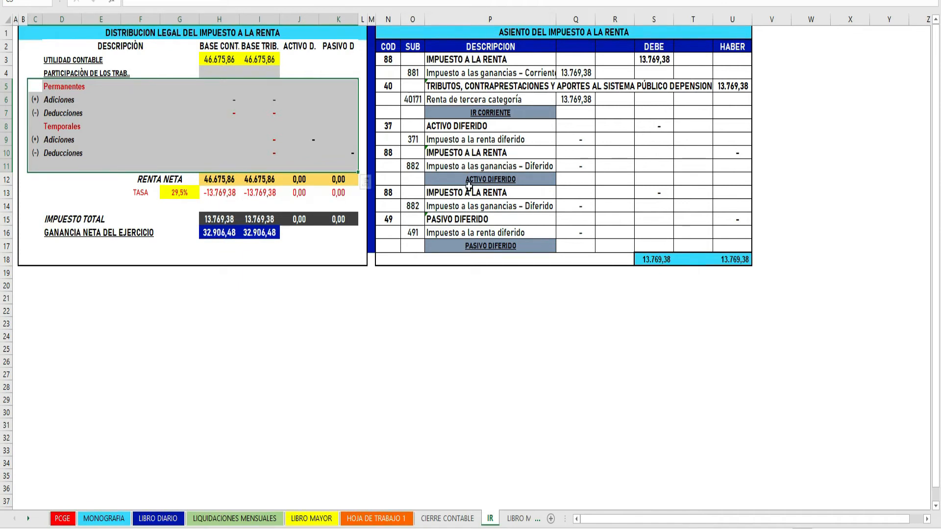
pyautogui.click(403, 33)
pyautogui.moveTo(403, 33)
pyautogui.mouseDown()
pyautogui.moveTo(594, 219)
pyautogui.moveTo(653, 260)
pyautogui.mouseUp()
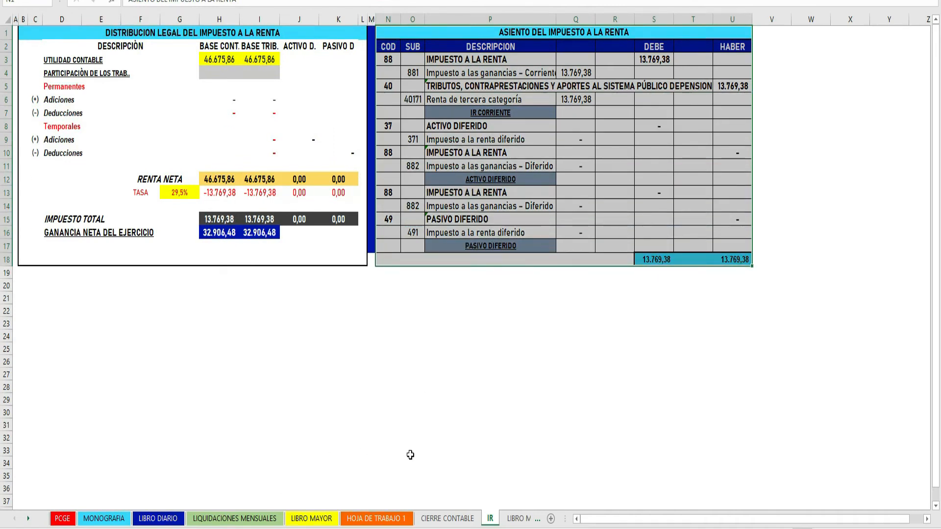
# Examine the income tax entries in rows 144 to 158 of the CIERRE CONTABLE sheet and compare them with the IR sheet.
pyautogui.click(436, 515)
pyautogui.scroll(-3, 276, 200)
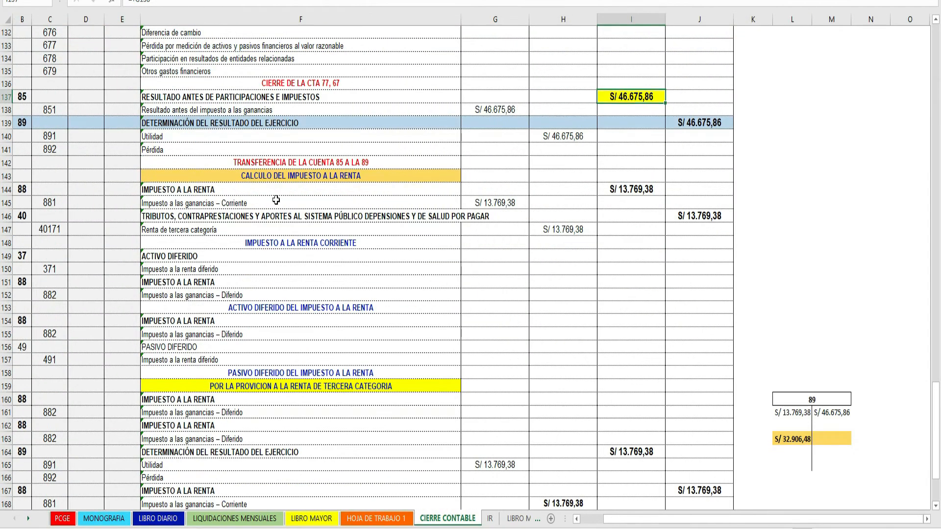
pyautogui.moveTo(18, 190); pyautogui.dragTo(684, 372)
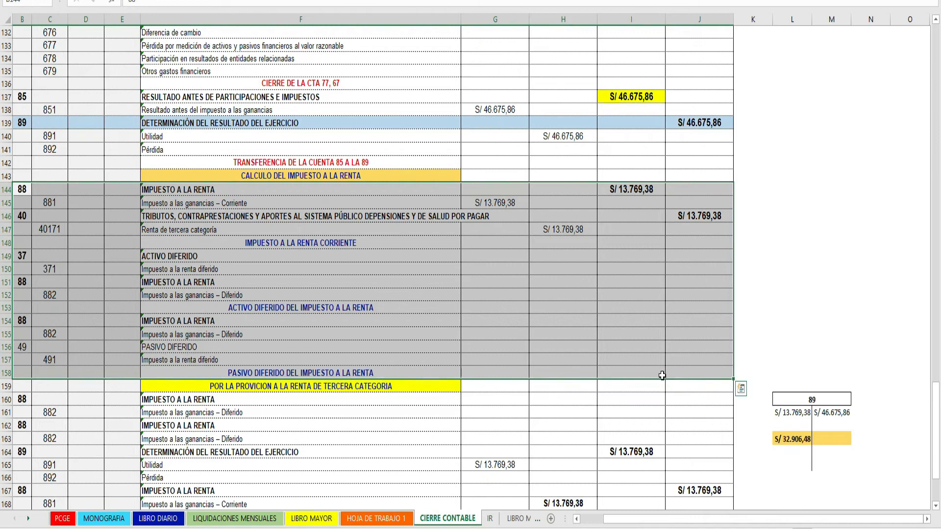
pyautogui.click(490, 519)
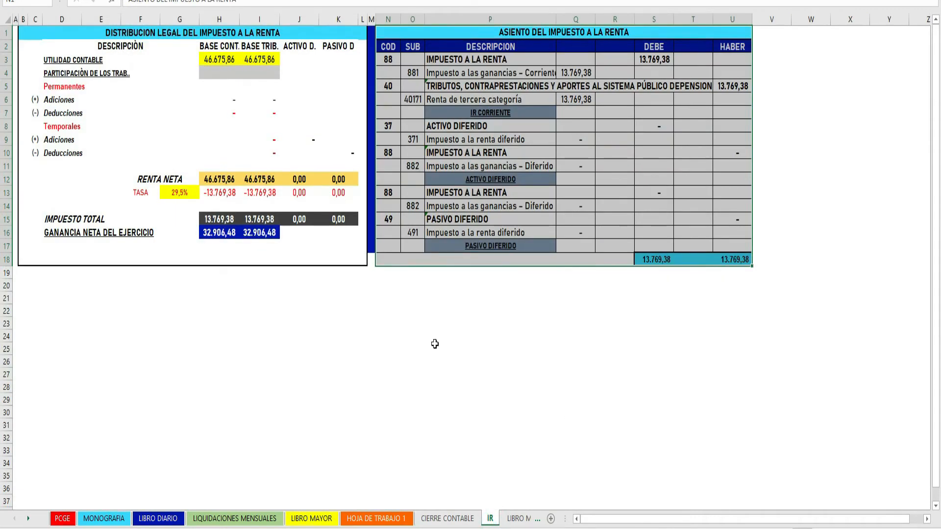
pyautogui.click(387, 520)
pyautogui.click(434, 520)
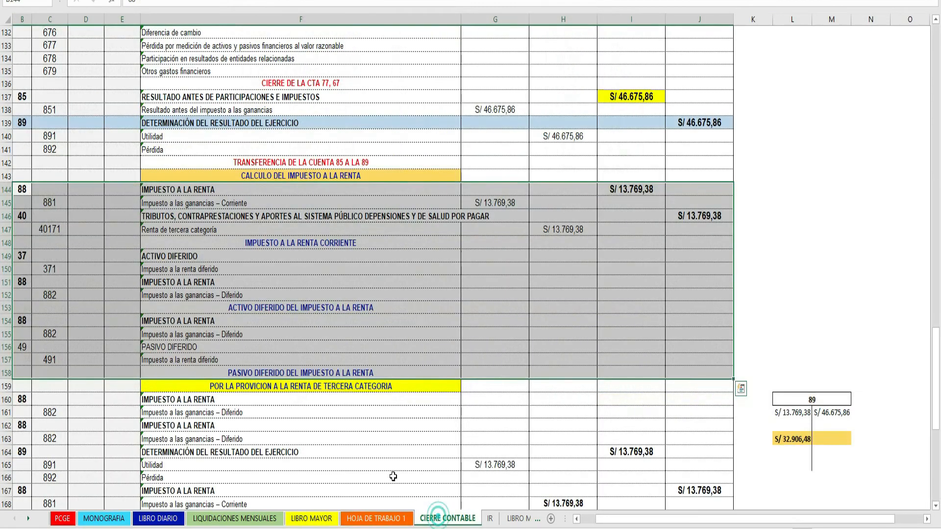
# Examine the third-category tax provision heading in F159 and the account 88 closing entry in the rows from 160 to 168.
pyautogui.scroll(-1, 325, 382)
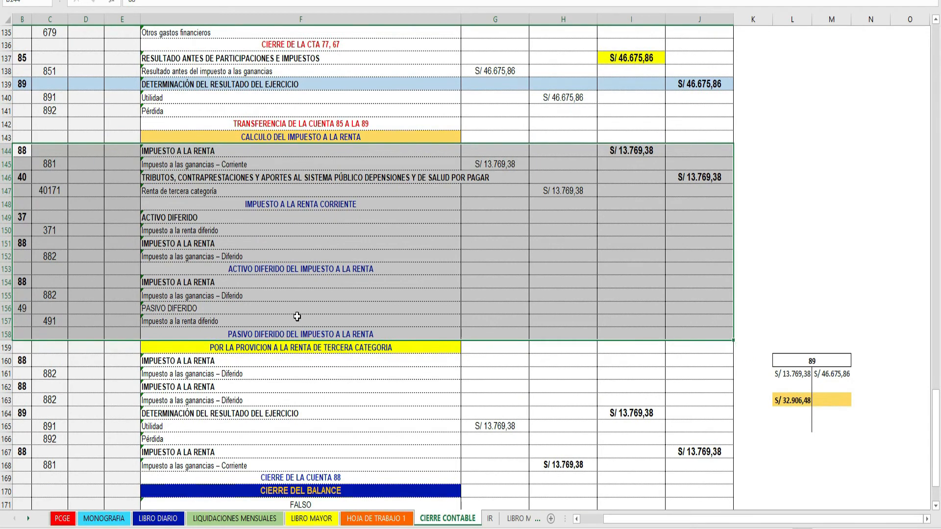
pyautogui.click(265, 348)
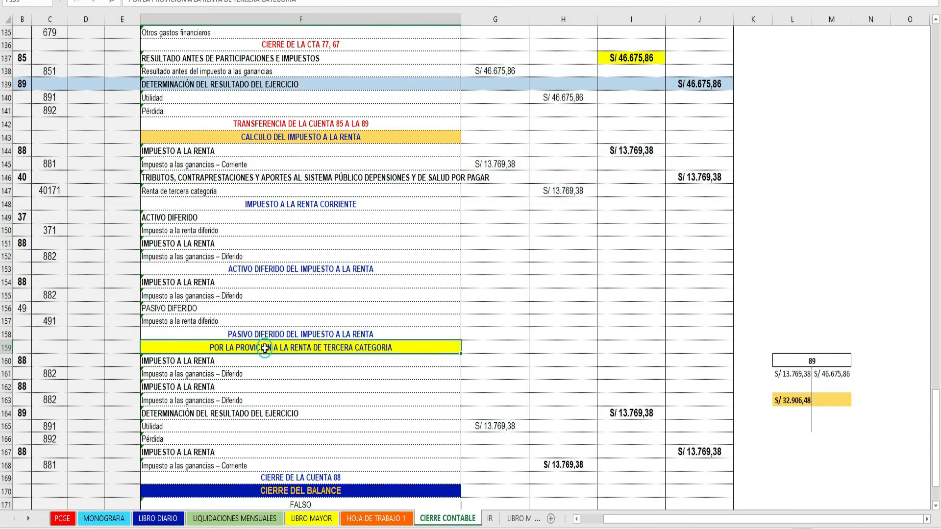
pyautogui.scroll(-1, 318, 347)
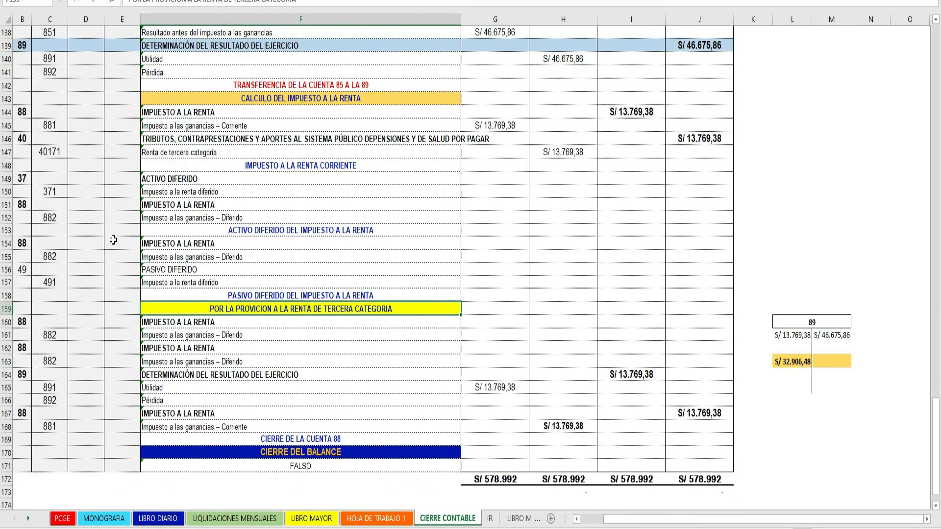
pyautogui.click(8, 112)
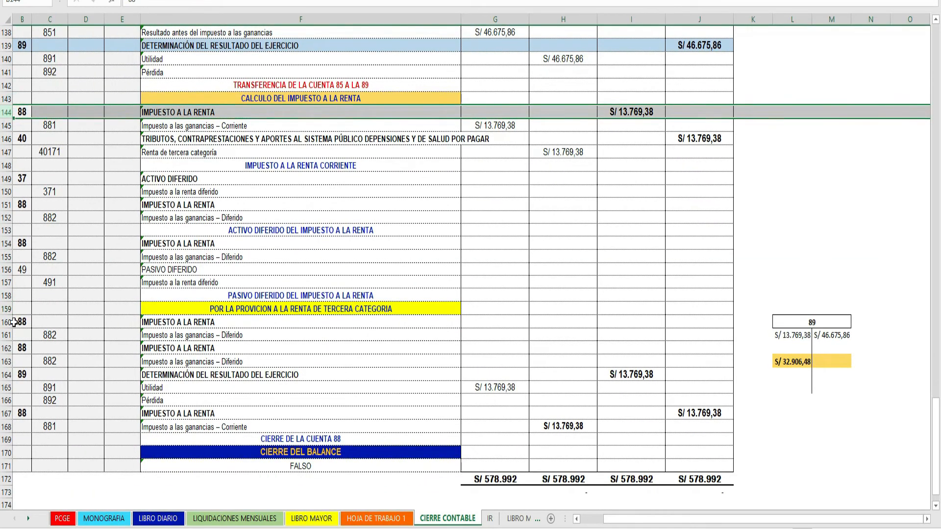
pyautogui.moveTo(11, 322); pyautogui.dragTo(4, 425)
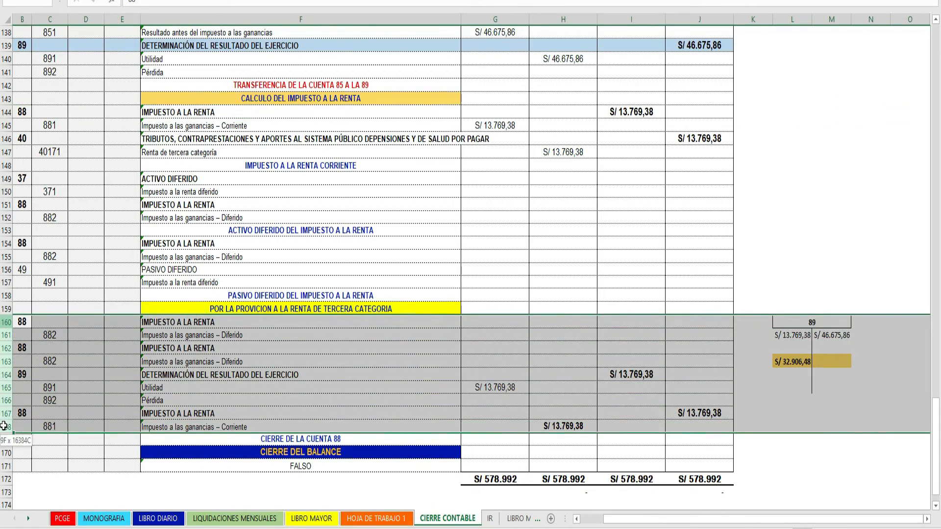
pyautogui.moveTo(4, 424); pyautogui.dragTo(5, 417)
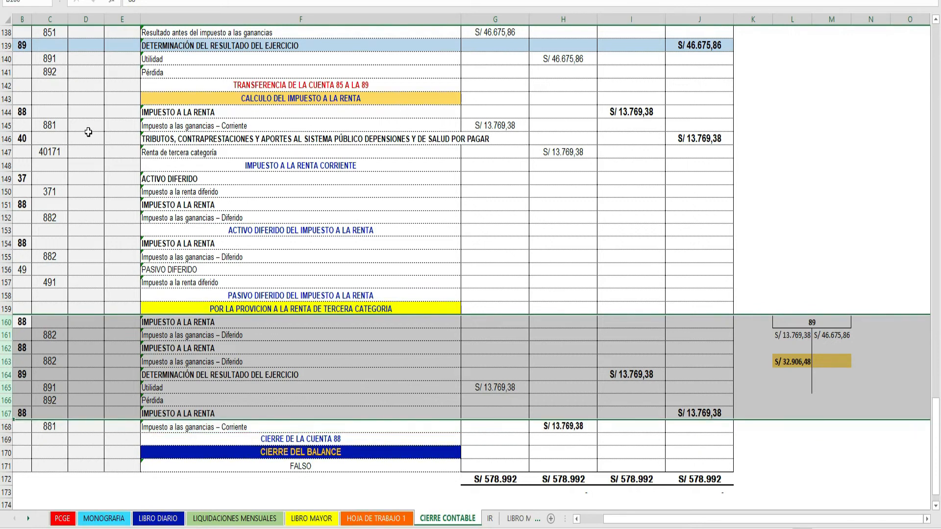
# Follow the current tax from subaccount 881 in row 145 to the account 89 debit in I164 and its Utilidad line in G165.
pyautogui.click(9, 126)
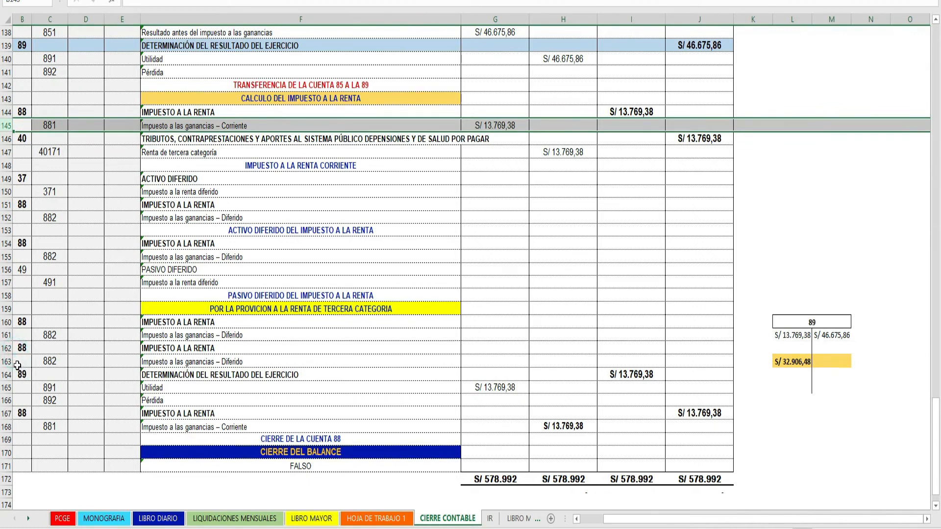
pyautogui.click(8, 361)
pyautogui.click(630, 375)
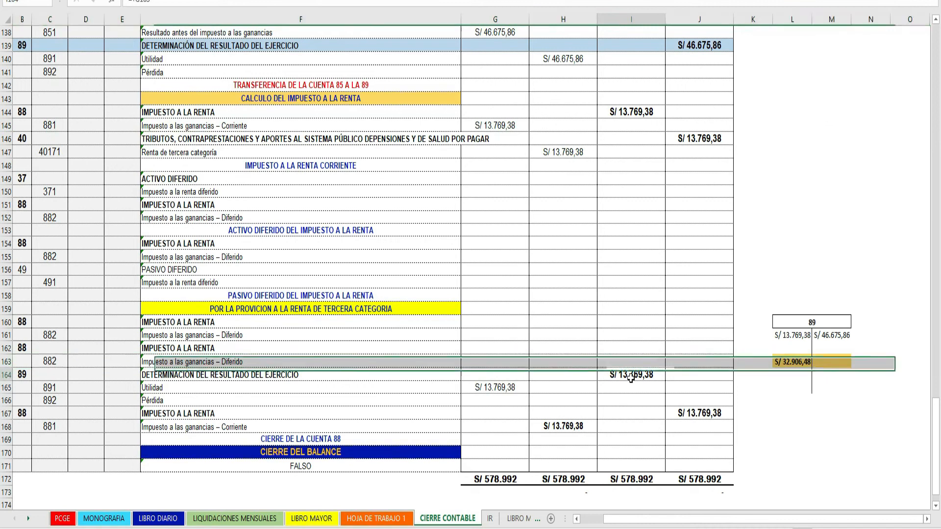
pyautogui.click(8, 375)
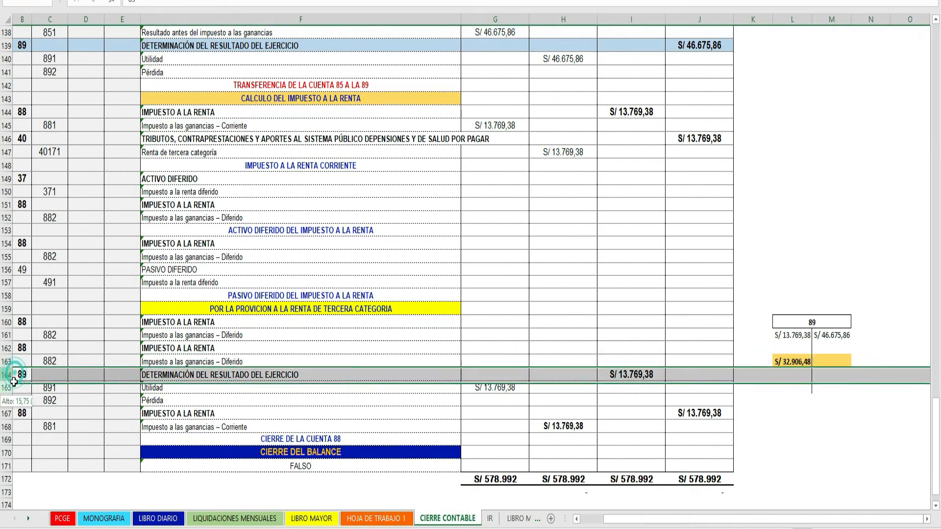
pyautogui.click(176, 391)
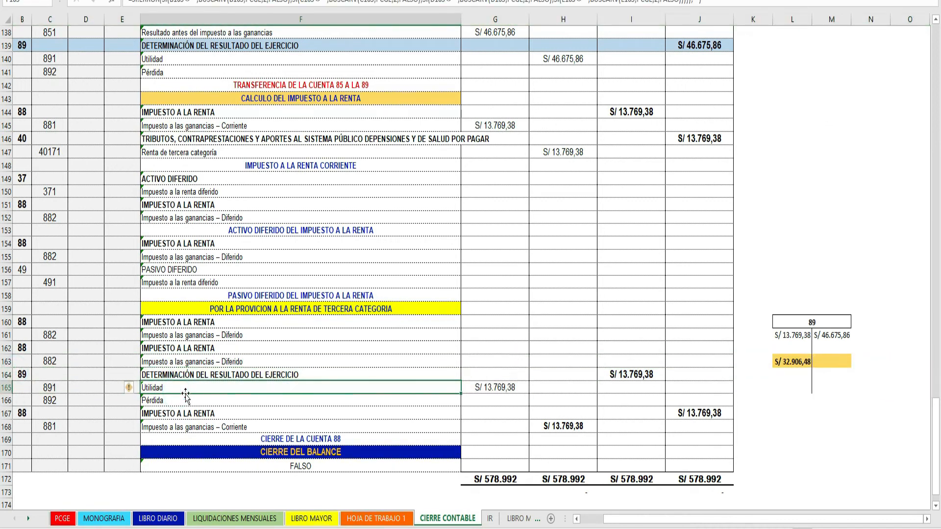
pyautogui.click(503, 390)
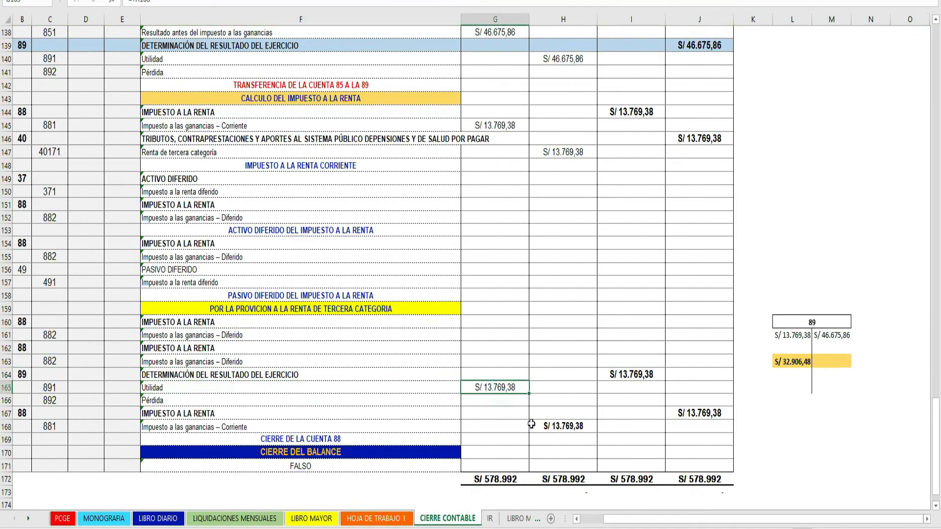
pyautogui.press('Down')
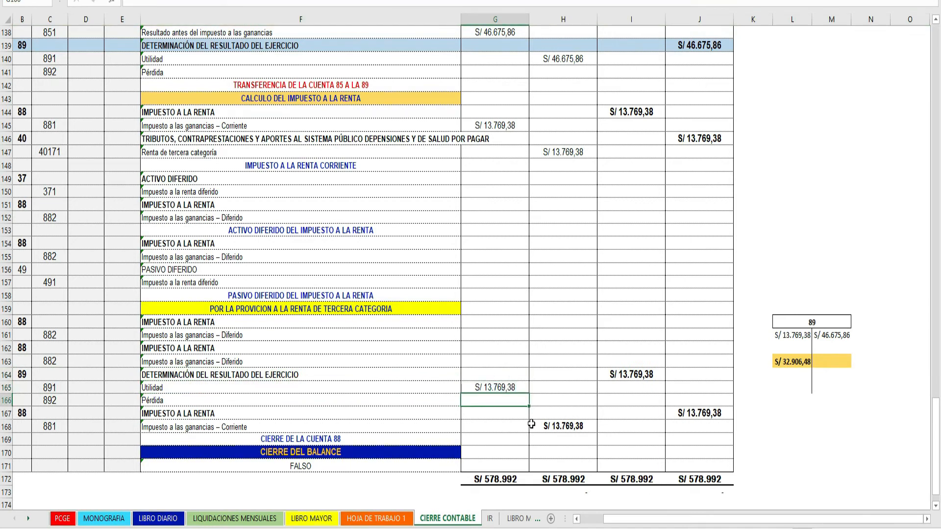
# Inspect the 881 Impuesto a las ganancias – Corriente line in row 168 and the formula behind its amount in H168.
pyautogui.click(7, 427)
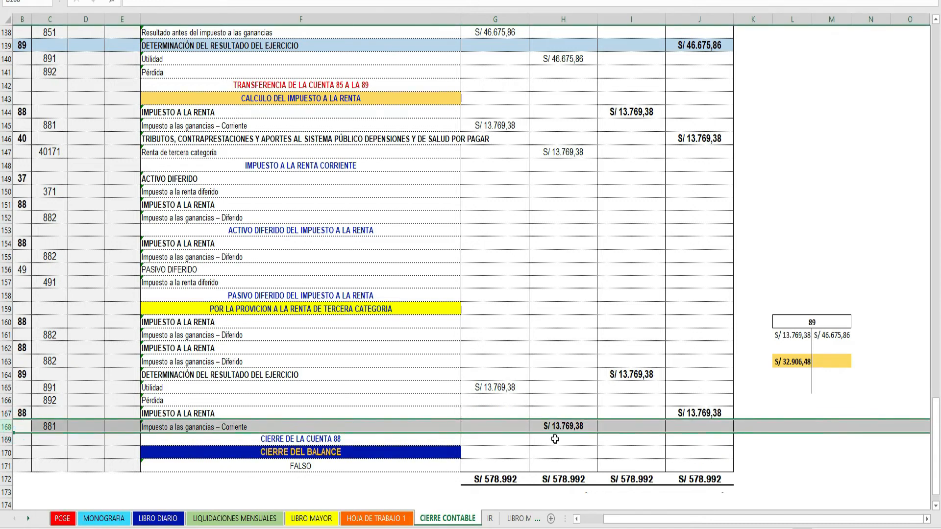
pyautogui.doubleClick(566, 426)
pyautogui.press('Return')
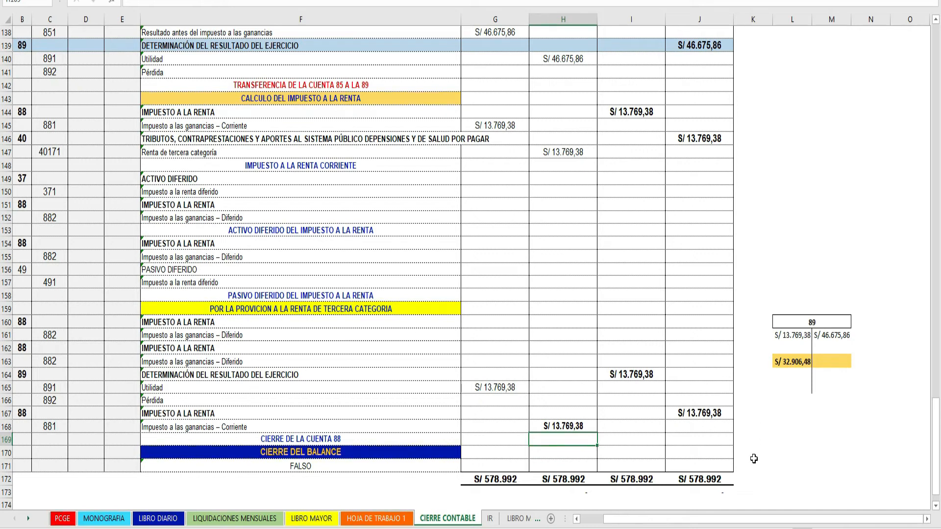
pyautogui.moveTo(669, 521); pyautogui.dragTo(739, 520)
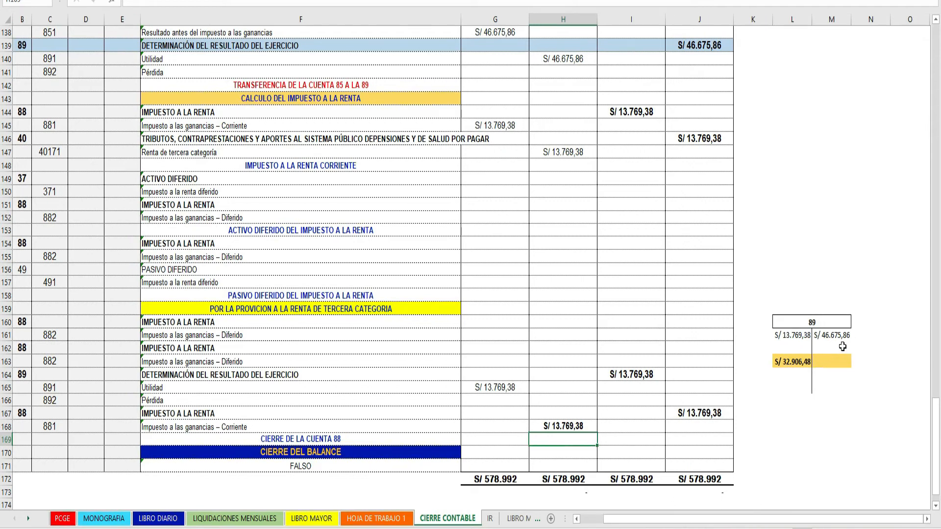
# Inspect the account 89 T-account and trace the debit formula in L161 to its source cell.
pyautogui.click(790, 323)
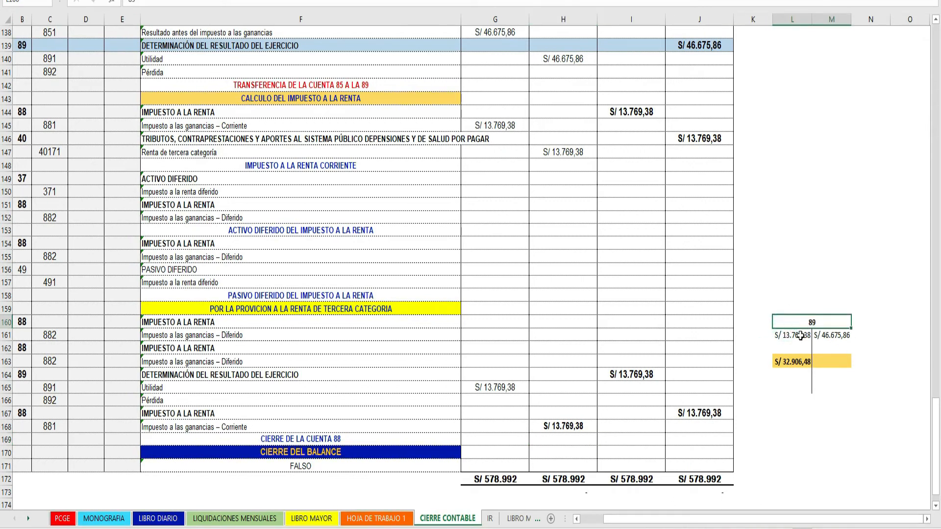
pyautogui.click(800, 335)
pyautogui.write('=+G165')
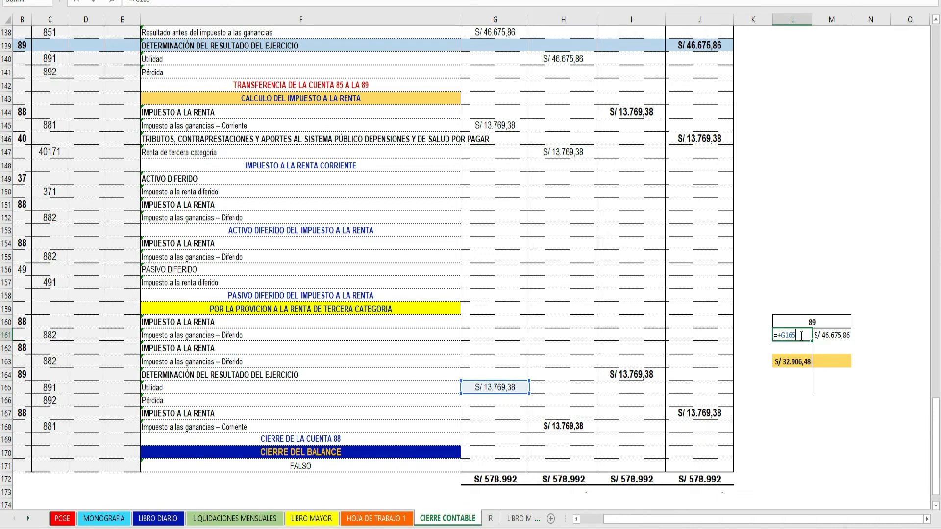
pyautogui.press('Return')
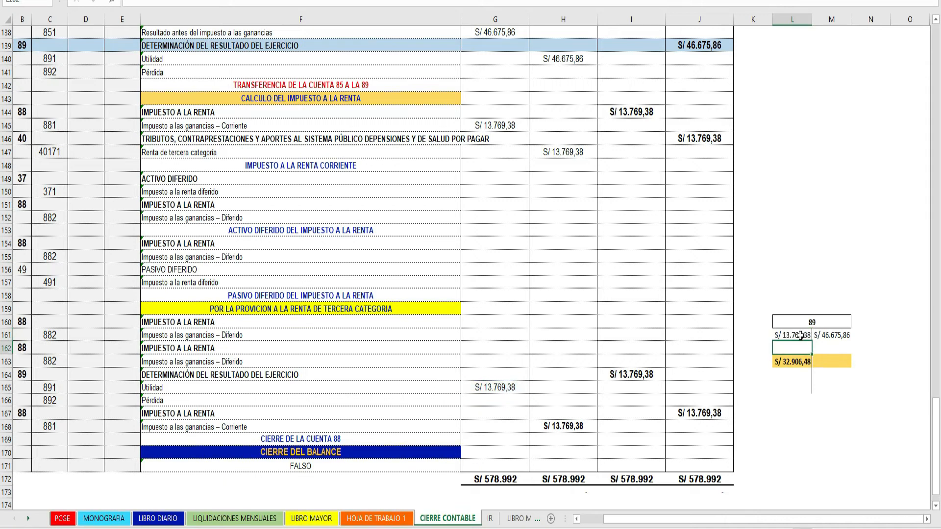
# Trace the account 89 T-account's credit formula in M161 to its source cell and inspect the balance formula in L163.
pyautogui.doubleClick(837, 337)
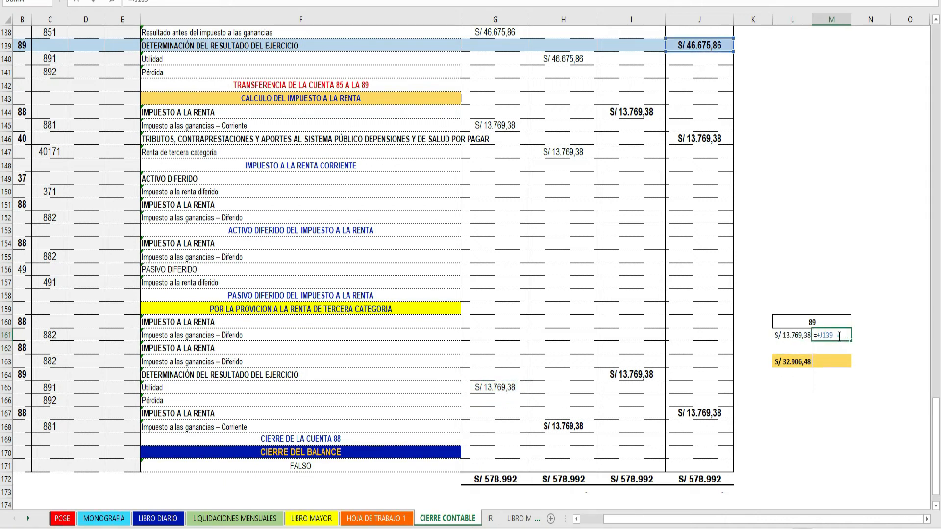
pyautogui.scroll(3, 682, 257)
pyautogui.scroll(1, 682, 256)
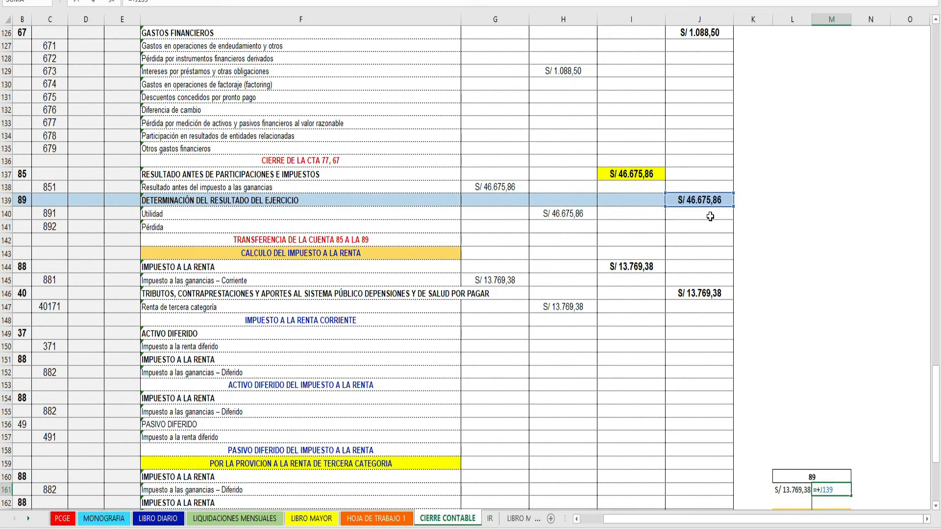
pyautogui.scroll(-1, 715, 230)
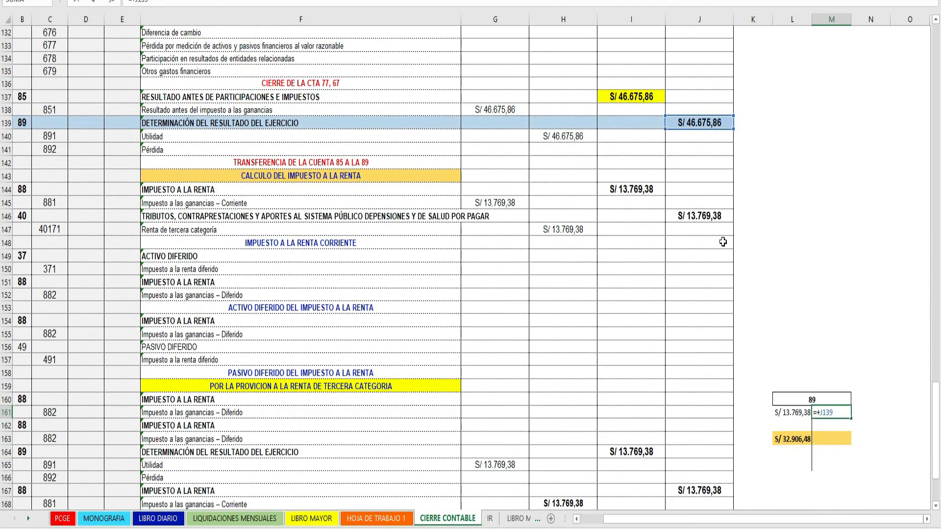
pyautogui.press('Return')
pyautogui.scroll(-1, 749, 377)
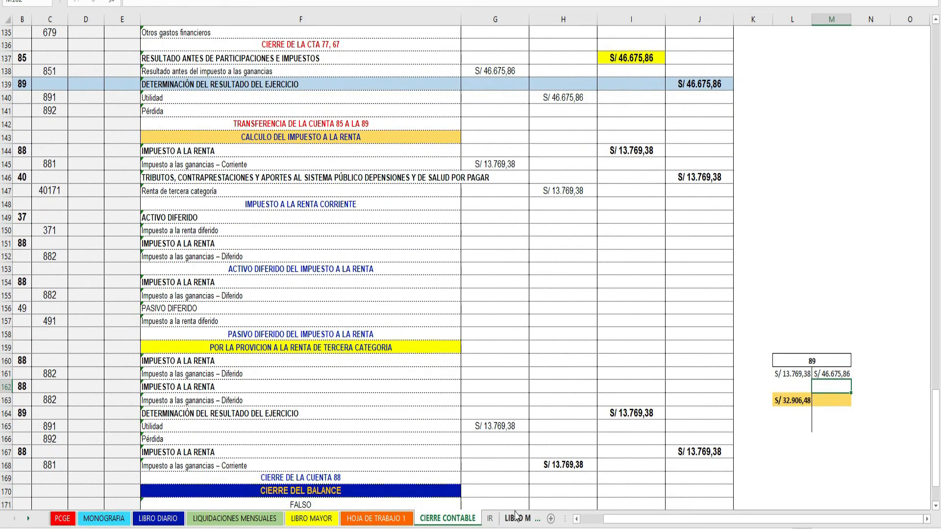
pyautogui.click(779, 401)
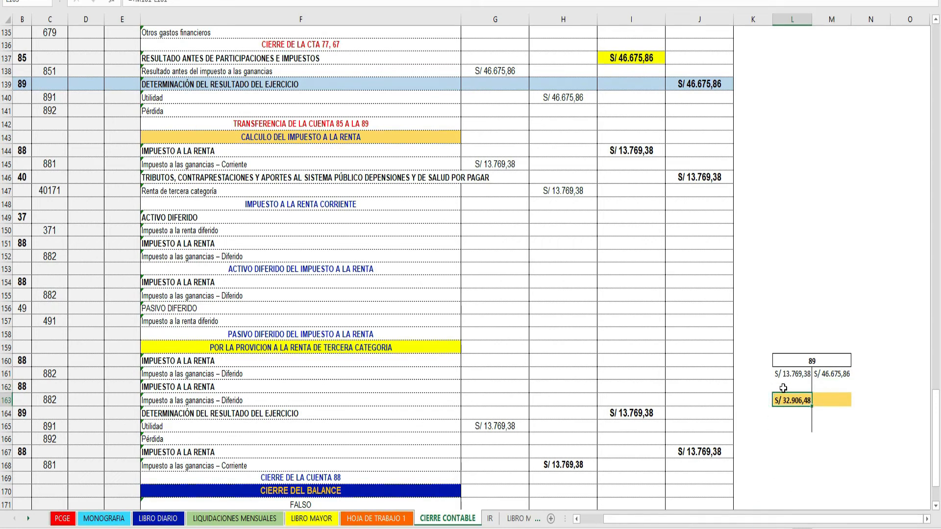
pyautogui.scroll(-2, 587, 304)
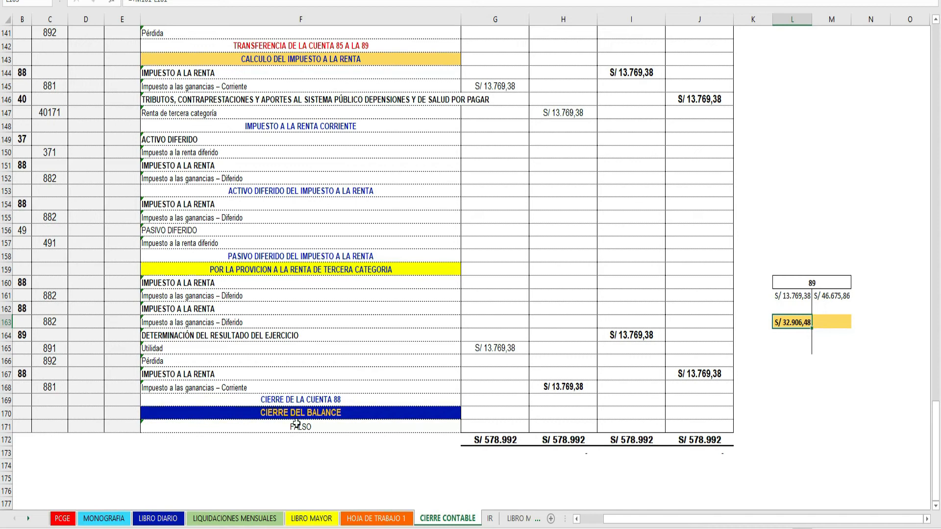
# Review the balance sheet account codes 10 to 52 and the Deudor balances in E4:E11 on the HOJA DE TRABAJO 1 sheet.
pyautogui.click(376, 518)
pyautogui.moveTo(27, 105); pyautogui.dragTo(27, 280)
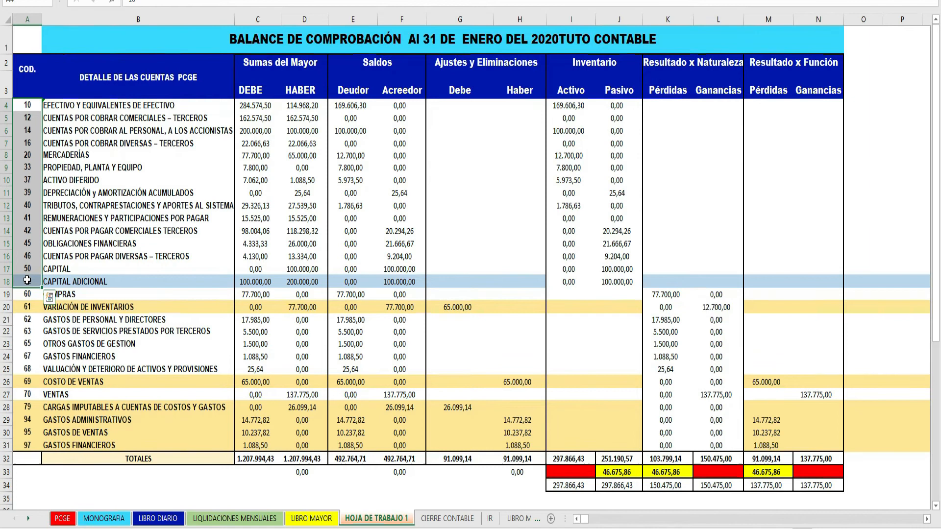
pyautogui.moveTo(350, 106); pyautogui.dragTo(348, 188)
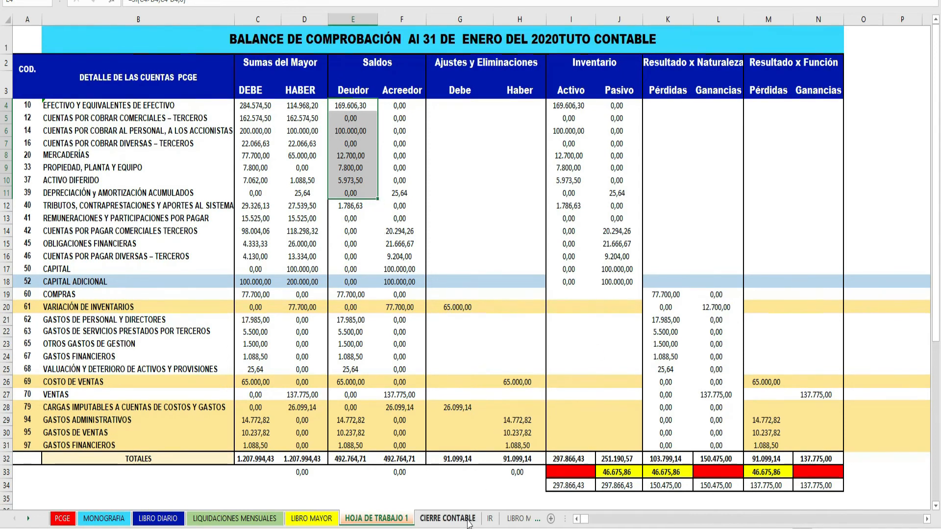
# Inspect row 171 under CIERRE DEL BALANCE, the total in G172 and the account 89 balance in L163 on the CIERRE CONTABLE sheet.
pyautogui.click(467, 520)
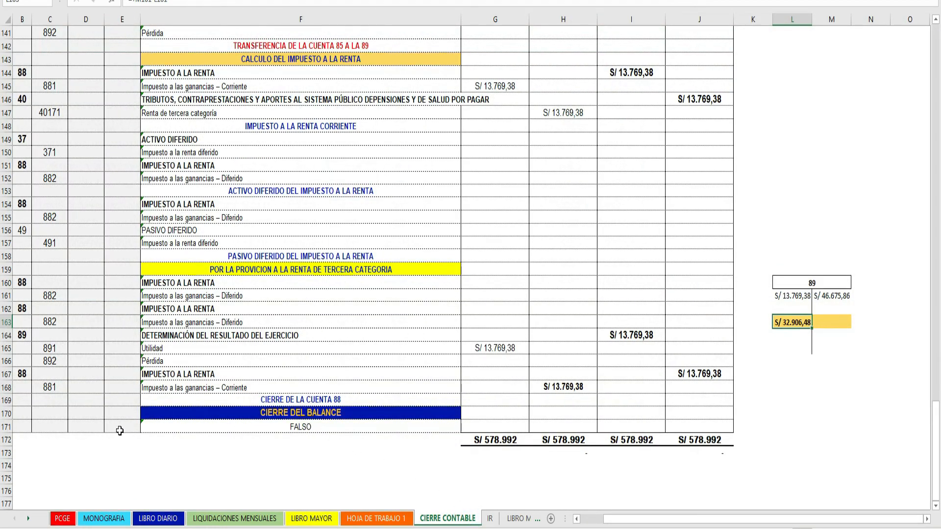
pyautogui.click(8, 426)
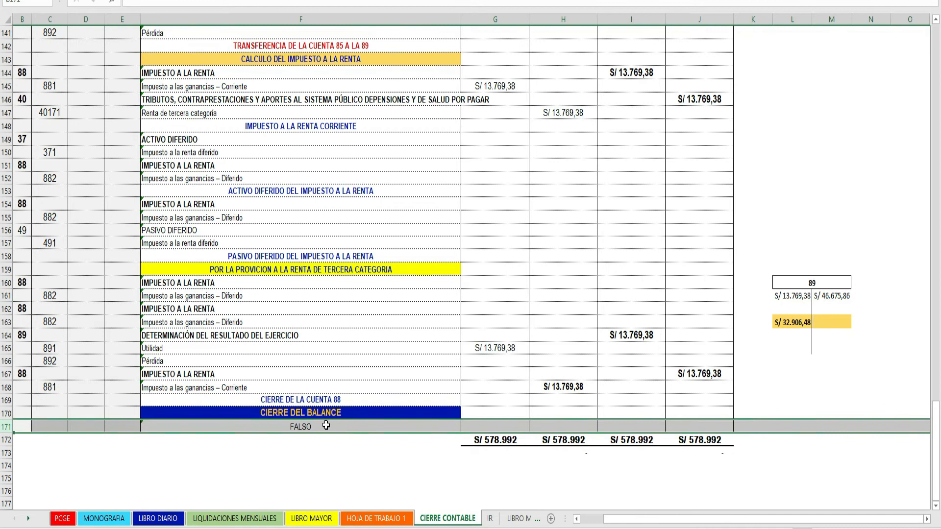
pyautogui.scroll(-1, 351, 414)
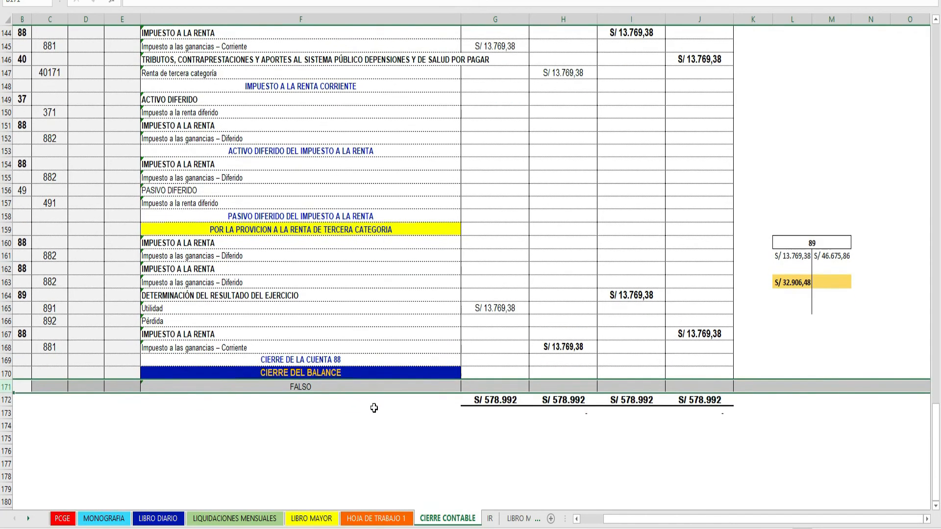
pyautogui.click(515, 401)
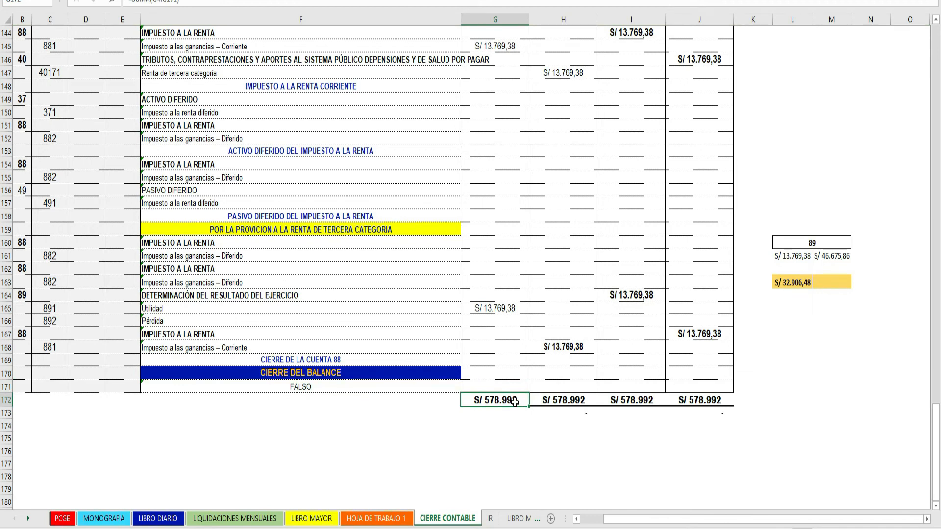
pyautogui.click(807, 286)
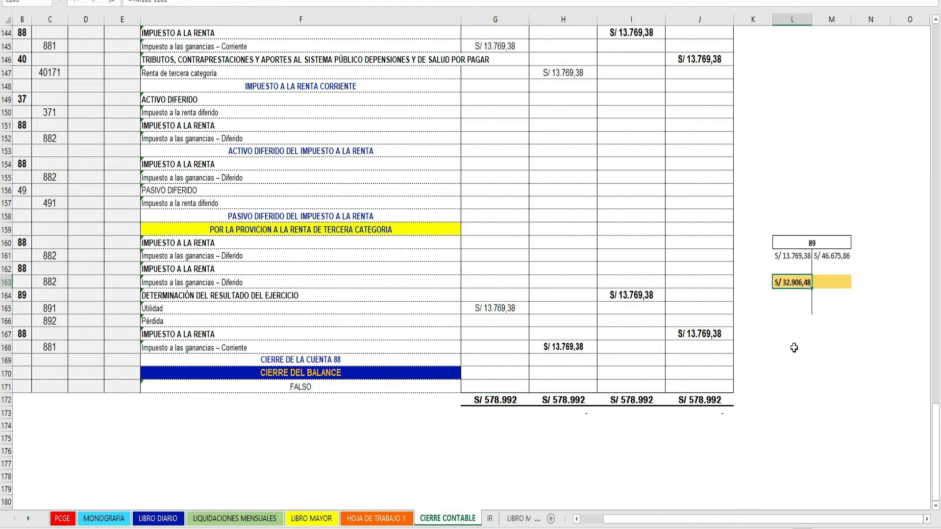
# Review the IMPUESTO A LA RENTA columns of the HOJA DE TRABAJO 2 sheet and the tax calculation on the IR sheet.
pyautogui.click(28, 520)
pyautogui.click(29, 520)
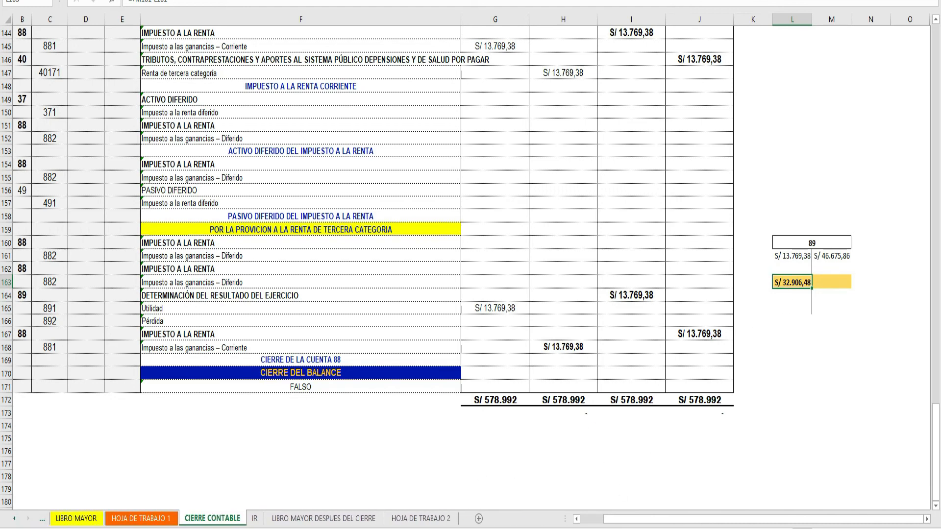
pyautogui.click(420, 518)
pyautogui.scroll(2, 468, 216)
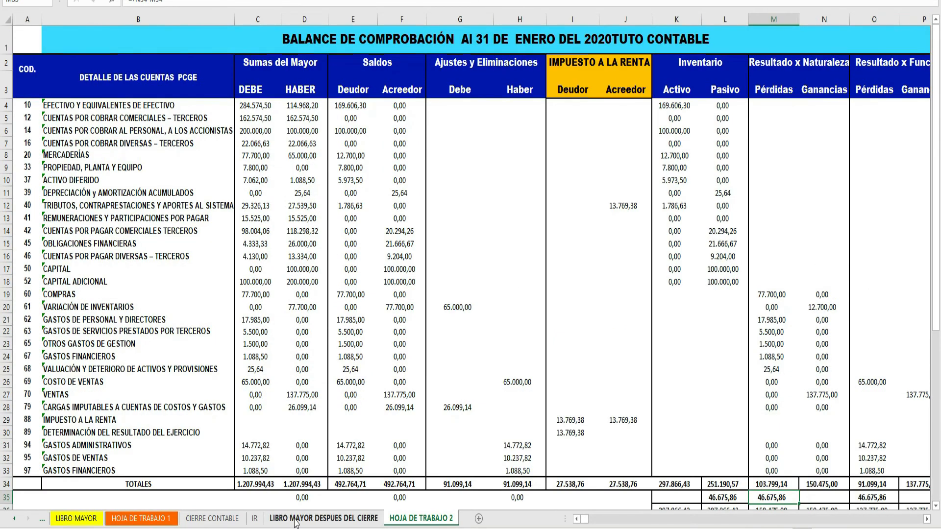
pyautogui.click(256, 520)
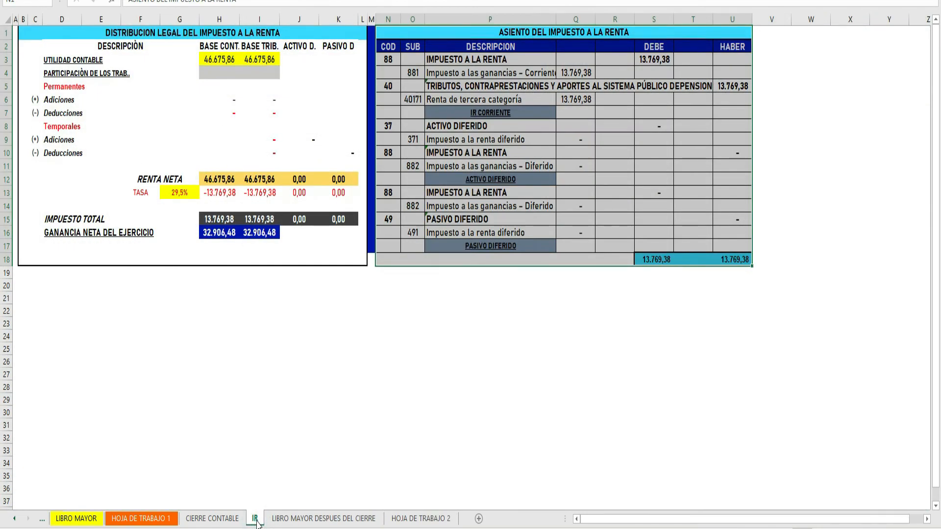
# Highlight the ledger accounts 88, 89 and 40171 in B2:L20 of the LIBRO MAYOR DESPUES DEL CIERRE sheet.
pyautogui.click(284, 520)
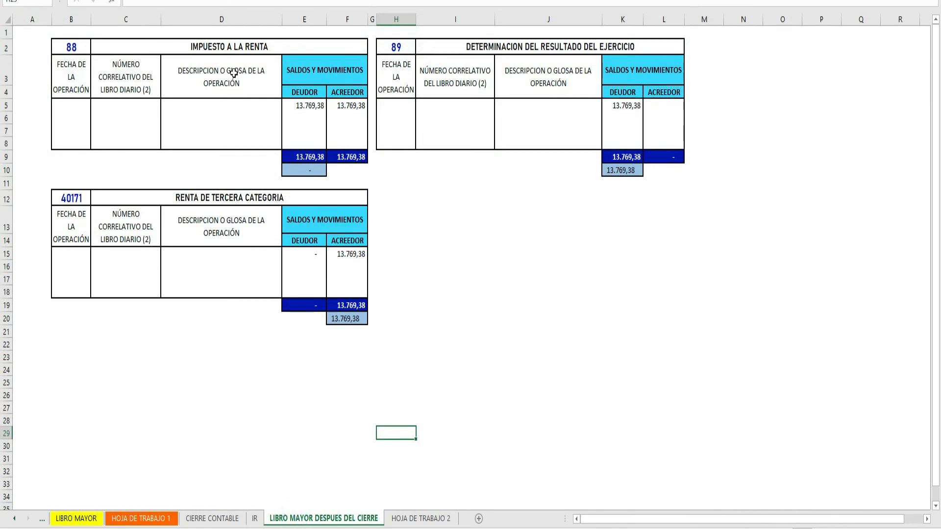
pyautogui.click(67, 47)
pyautogui.moveTo(67, 47)
pyautogui.mouseDown()
pyautogui.moveTo(605, 172)
pyautogui.moveTo(609, 273)
pyautogui.moveTo(590, 324)
pyautogui.mouseUp()
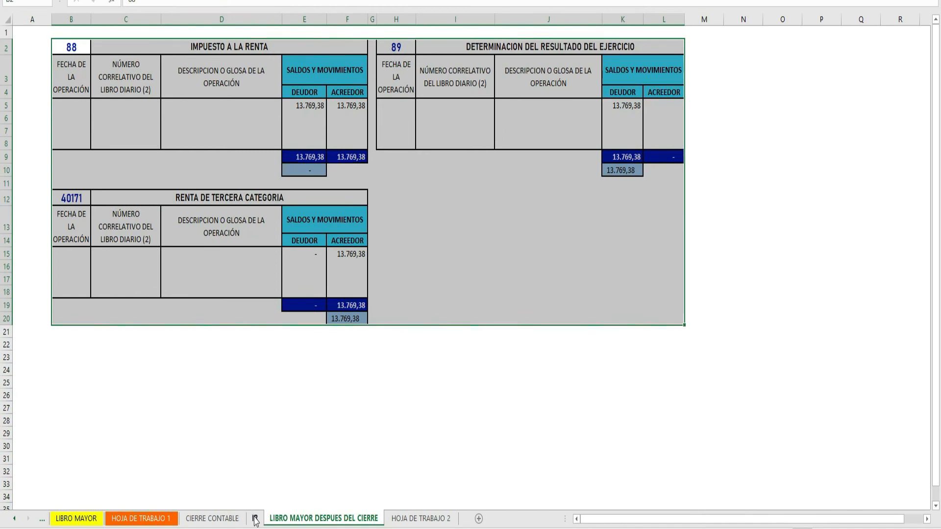
# Examine the CIERRE CONTABLE entries from the closing of accounts 77 and 67 through the closing of account 88.
pyautogui.click(212, 518)
pyautogui.scroll(4, 208, 363)
pyautogui.scroll(5, 208, 364)
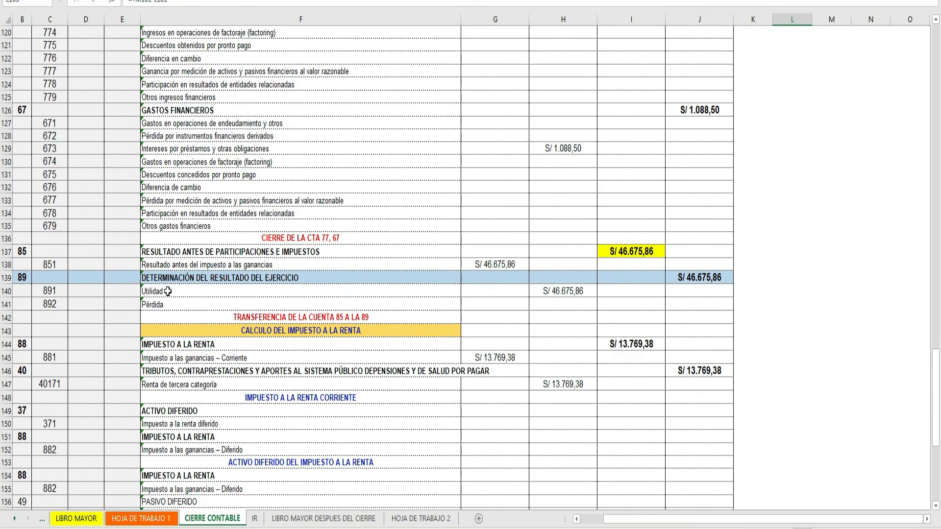
pyautogui.scroll(4, 45, 271)
pyautogui.scroll(-4, 45, 270)
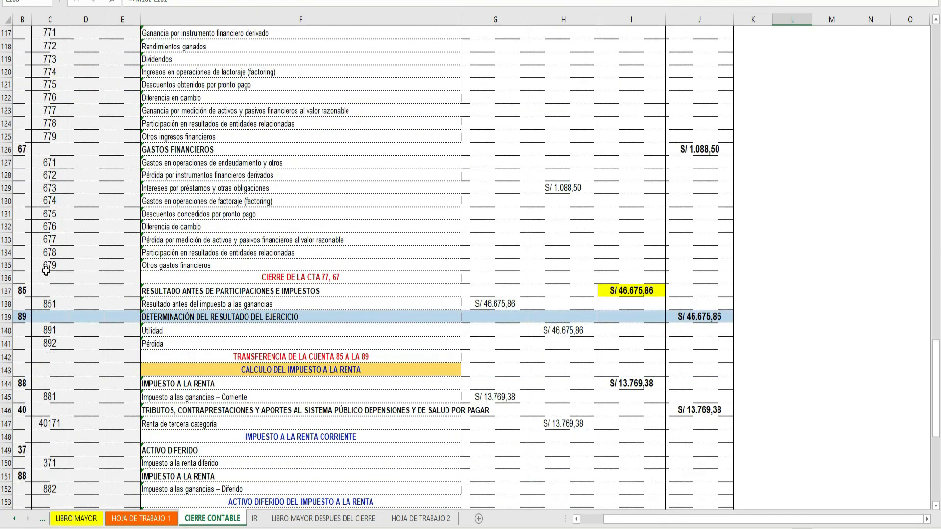
pyautogui.scroll(-3, 45, 270)
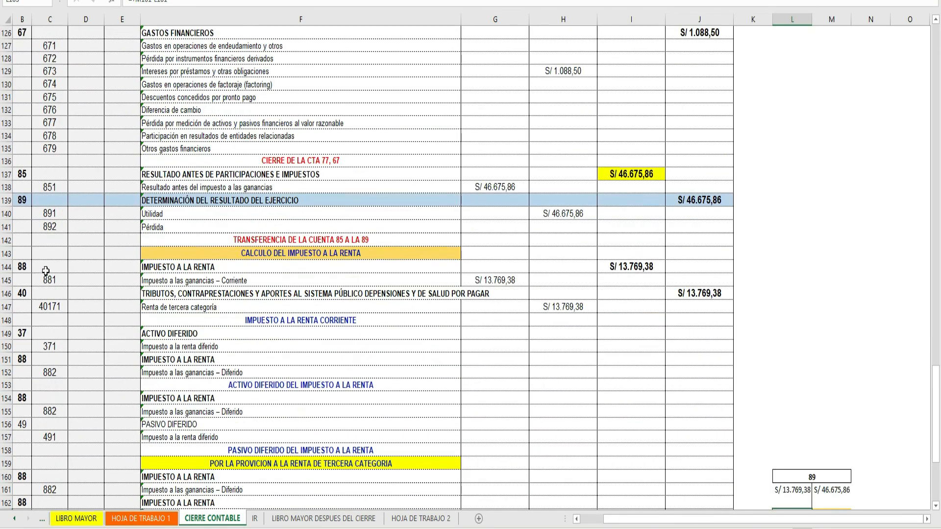
pyautogui.scroll(-1, 46, 270)
pyautogui.scroll(-3, 46, 270)
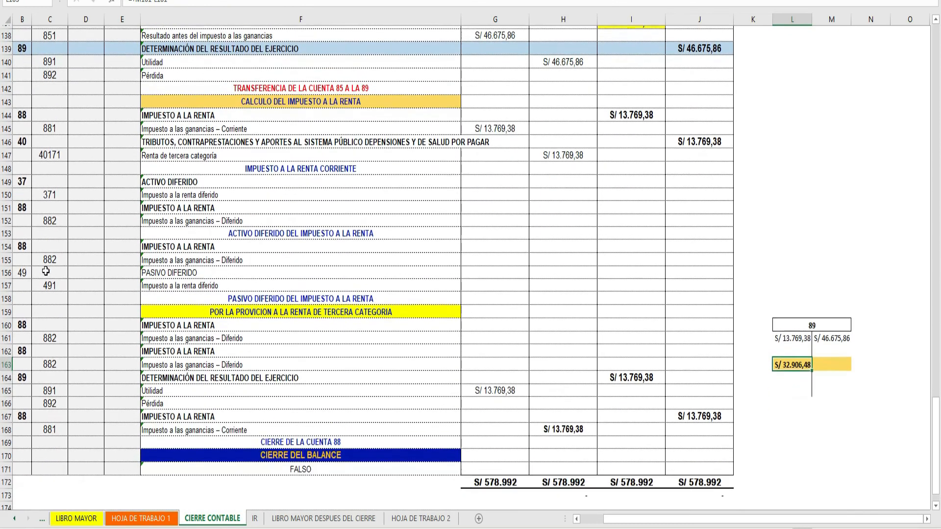
# Cross-check the post-closing ledger accounts 88, 89 and 40171 in B2:L20 against the CIERRE CONTABLE entries and the HOJA DE TRABAJO 2 sheet.
pyautogui.click(417, 520)
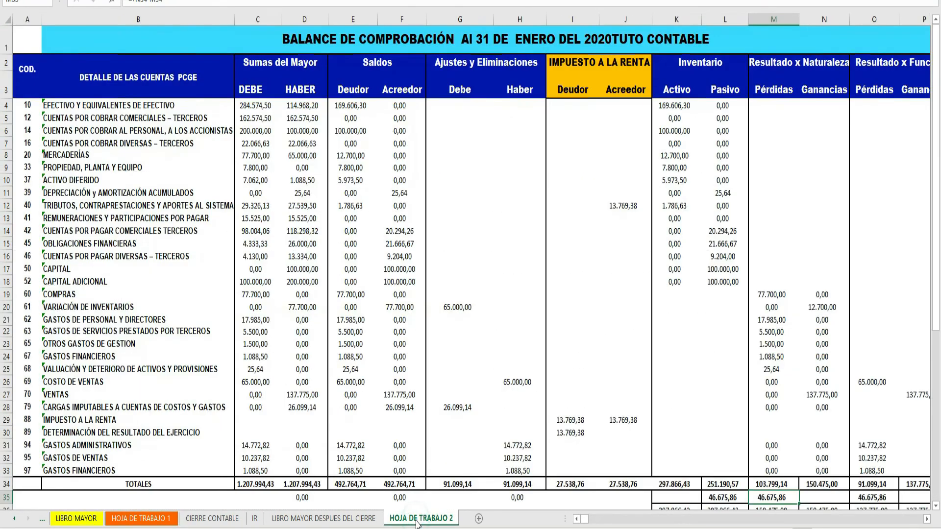
pyautogui.click(338, 518)
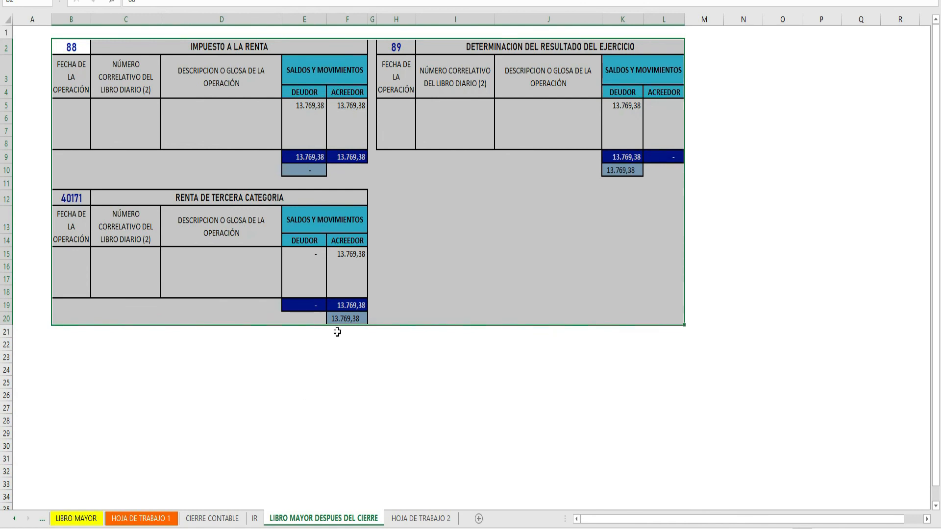
pyautogui.click(304, 332)
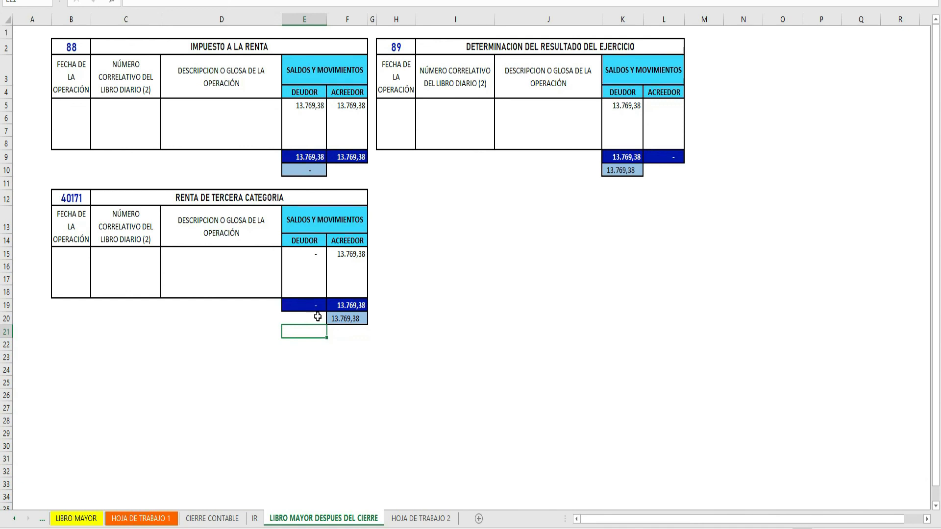
pyautogui.moveTo(70, 47); pyautogui.dragTo(601, 322)
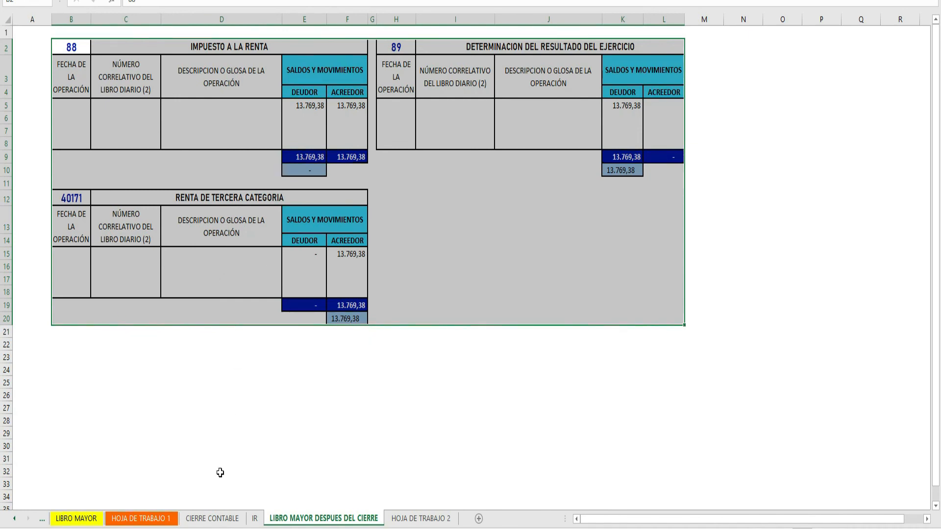
pyautogui.click(212, 519)
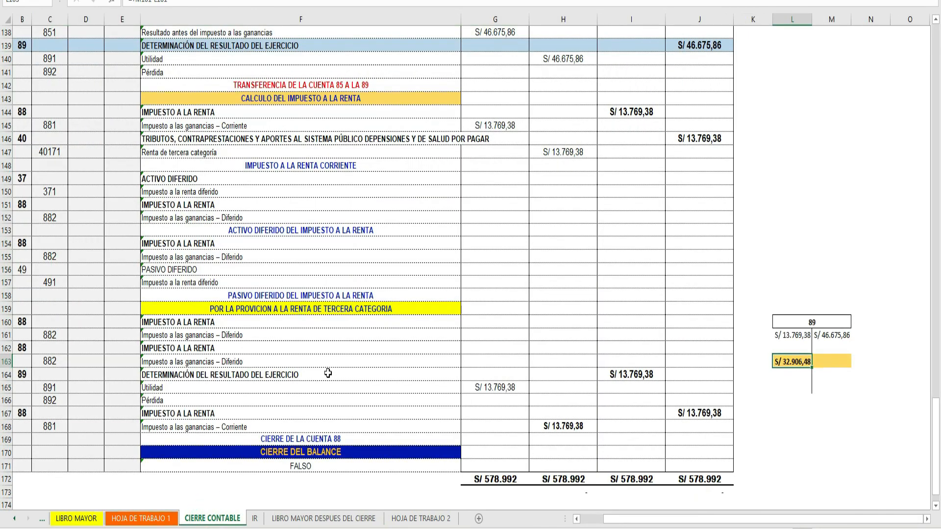
pyautogui.click(420, 519)
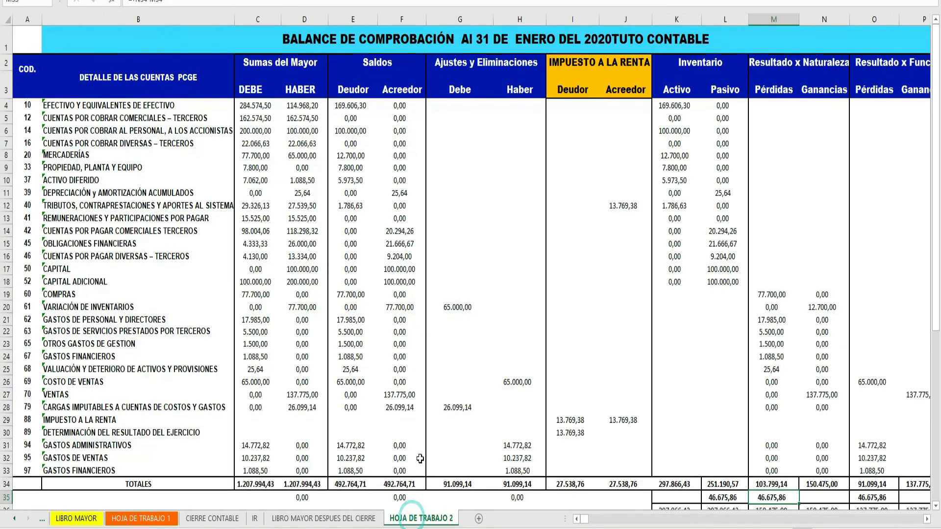